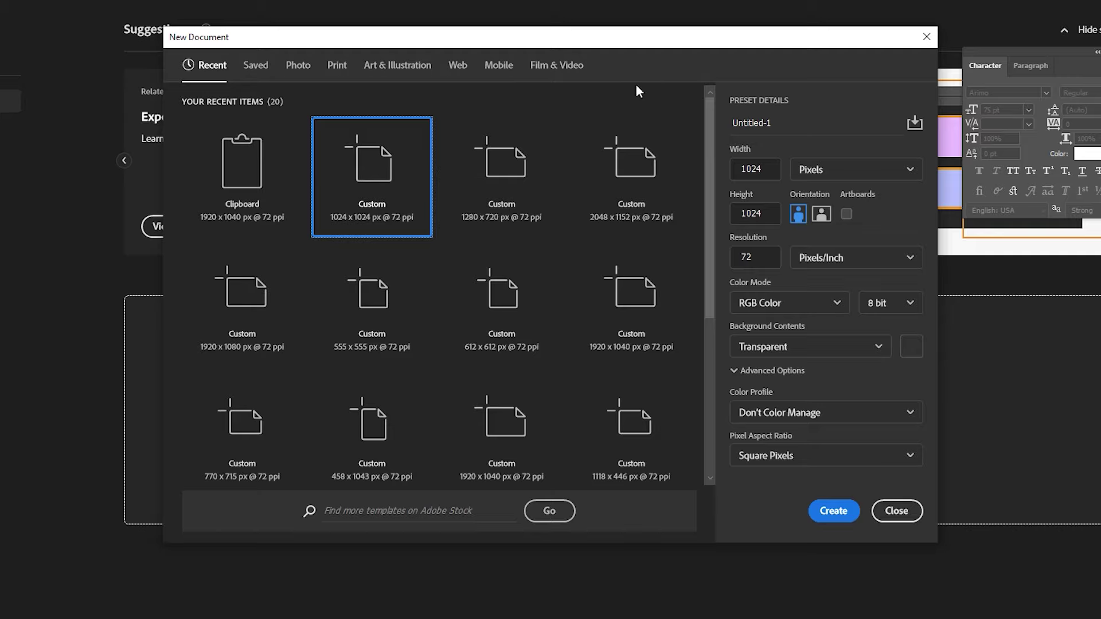
Create a new 1280 x 720 document from the Custom recent preset.
click(513, 161)
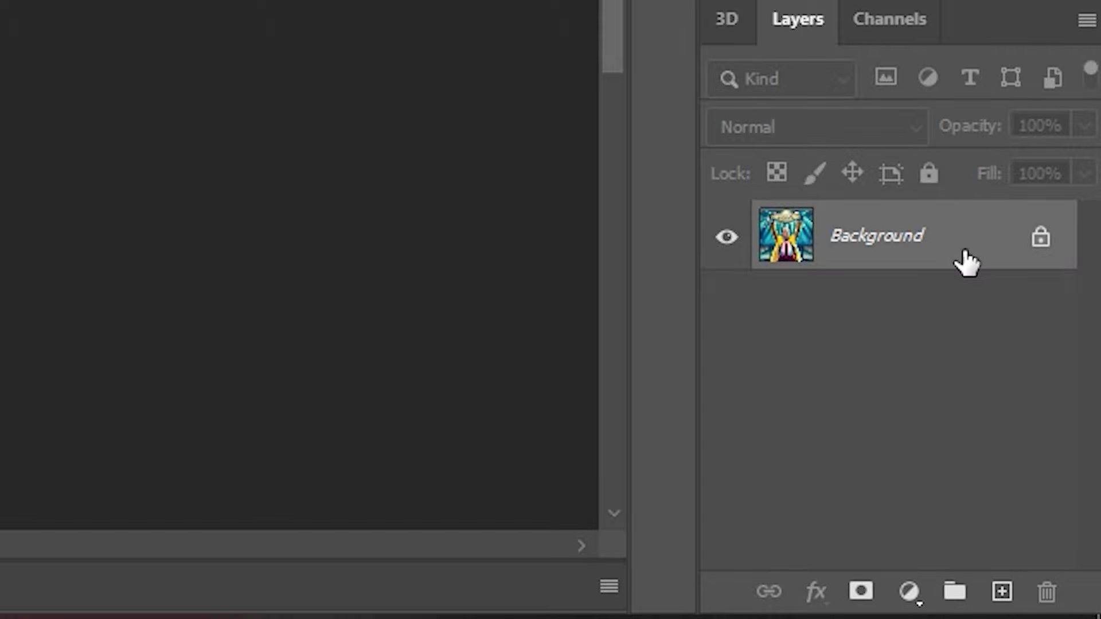
Unlock the background, duplicate Layer 0 and remove the arena background from the copy.
click(1040, 236)
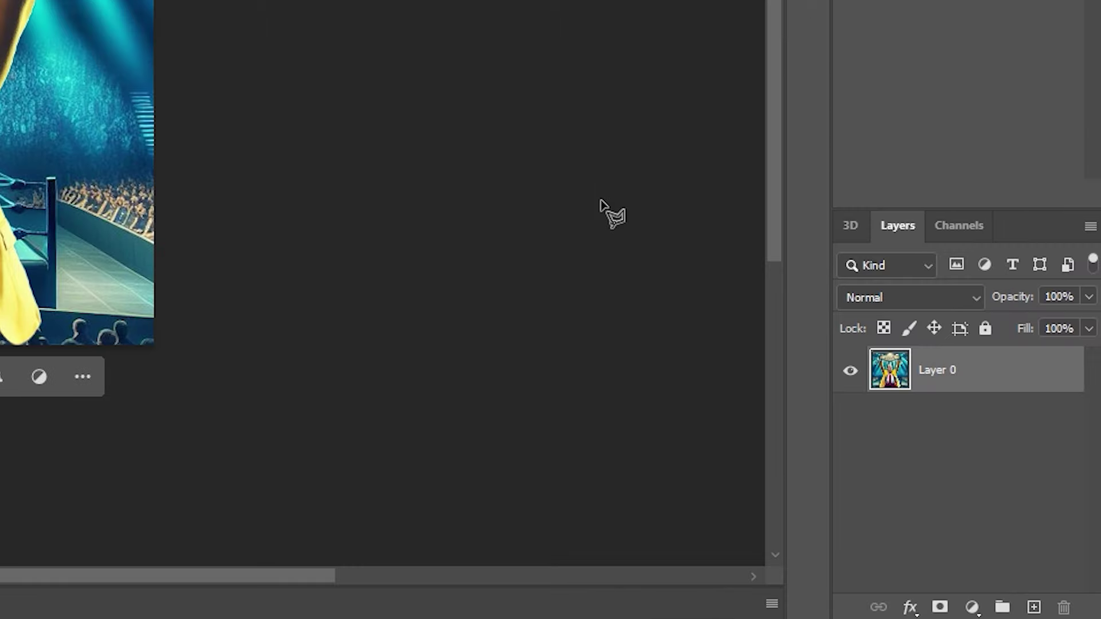
right_click(1007, 381)
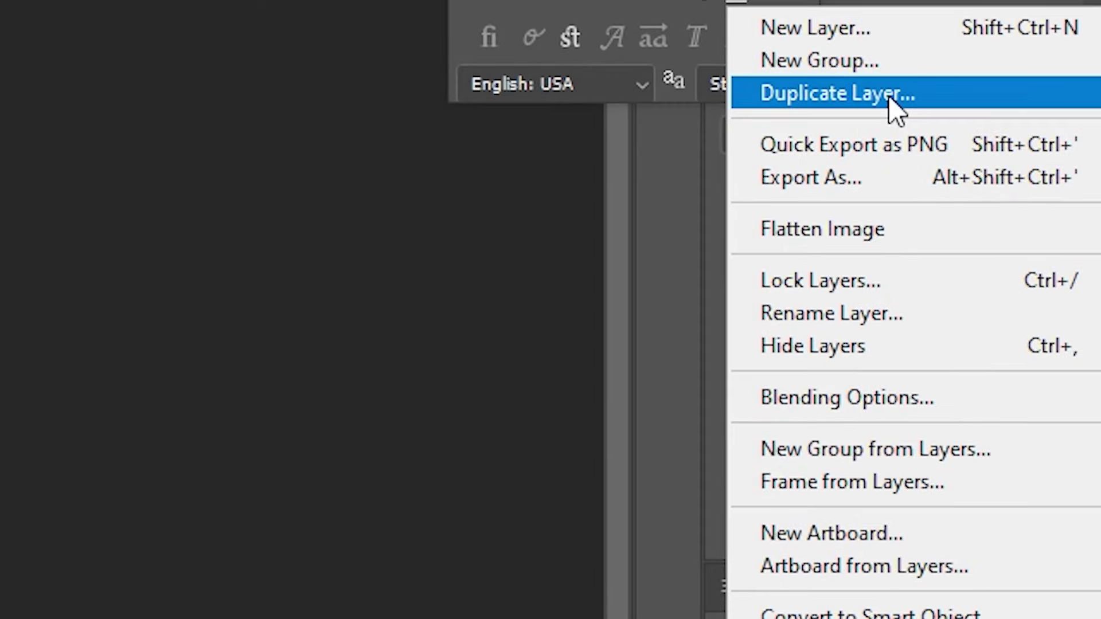
click(890, 95)
key(Return)
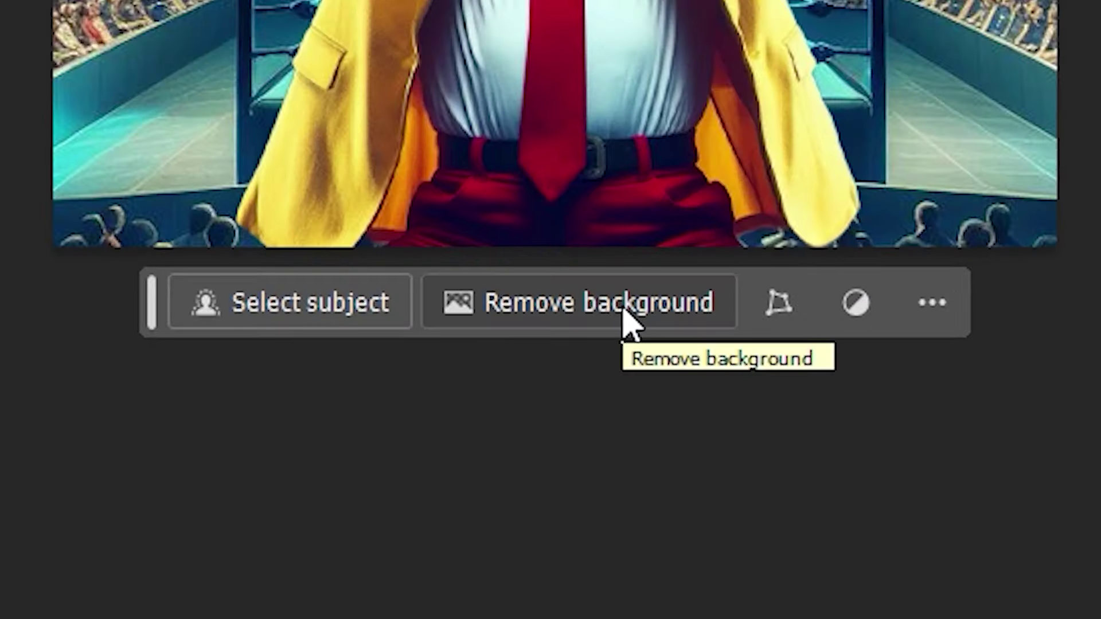
click(489, 516)
click(1080, 542)
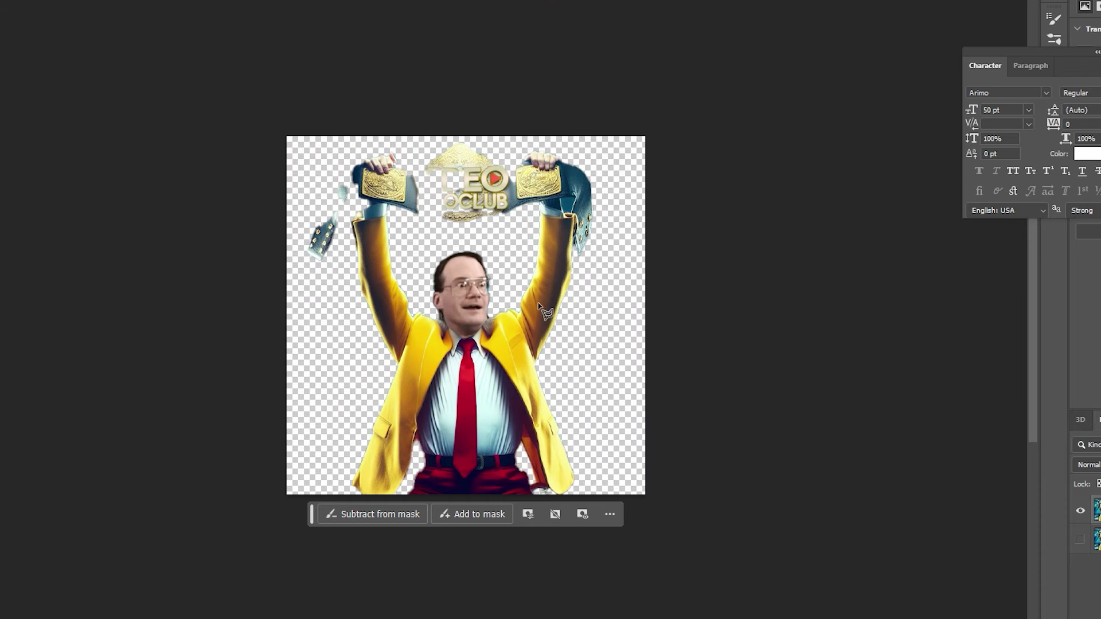
Paint back the VIDEO lettering, its glow and the orange coat lining into the mask.
key(ctrl+1)
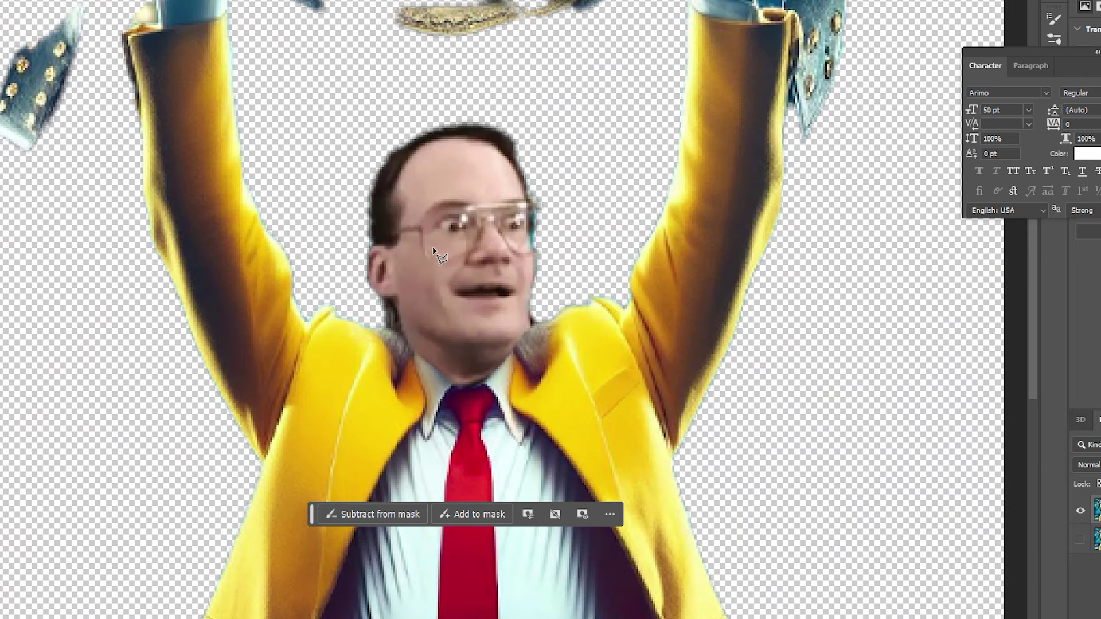
drag(431, 244, 573, 451)
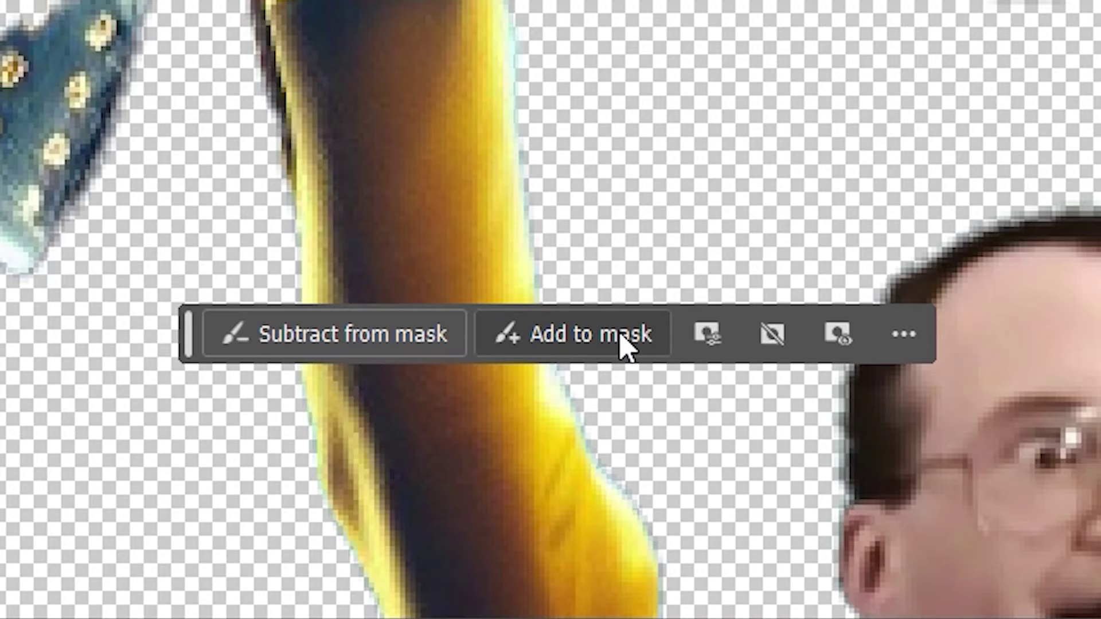
click(491, 518)
mouse_move(647, 269)
mouse_down()
mouse_move(648, 246)
mouse_move(624, 283)
mouse_move(539, 264)
mouse_move(720, 166)
mouse_move(646, 266)
mouse_move(561, 344)
mouse_move(782, 339)
mouse_move(619, 363)
mouse_move(508, 356)
mouse_move(825, 368)
mouse_move(890, 335)
mouse_move(582, 331)
mouse_up()
scroll(582, 331, right, 5)
scroll(345, 302, down, 10)
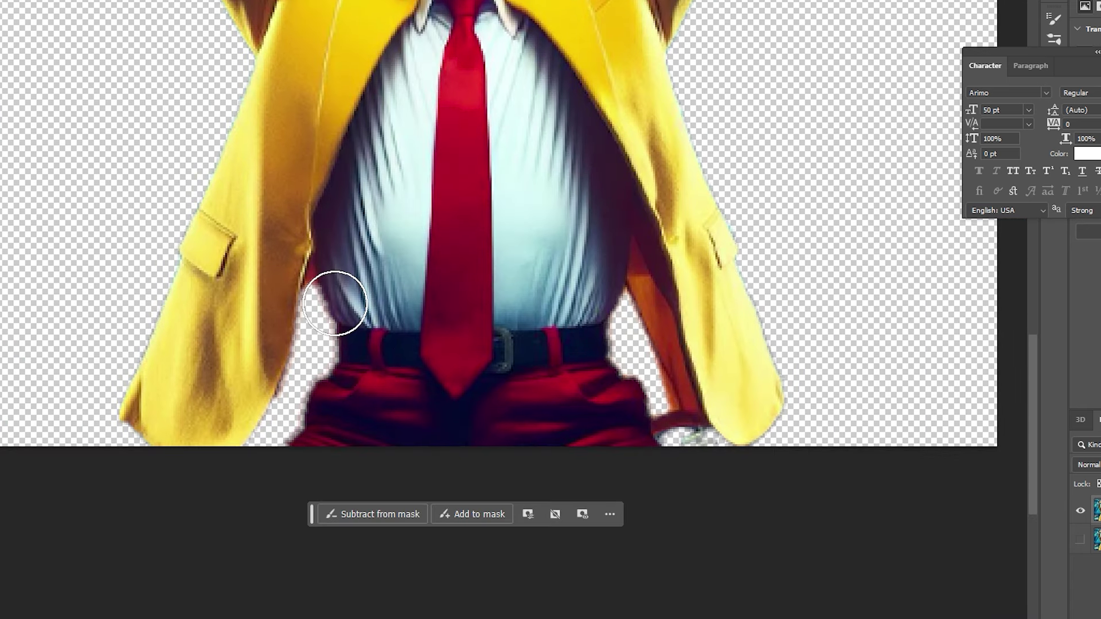
mouse_move(344, 302)
mouse_down()
mouse_move(282, 302)
mouse_move(299, 285)
mouse_move(227, 437)
mouse_move(240, 504)
mouse_move(302, 411)
mouse_move(374, 421)
mouse_move(432, 393)
mouse_move(638, 376)
mouse_move(621, 303)
mouse_move(639, 332)
mouse_up()
Restore the areas above and around the belt's ends, then merge the layers down.
scroll(639, 332, up, 10)
scroll(639, 332, left, 2)
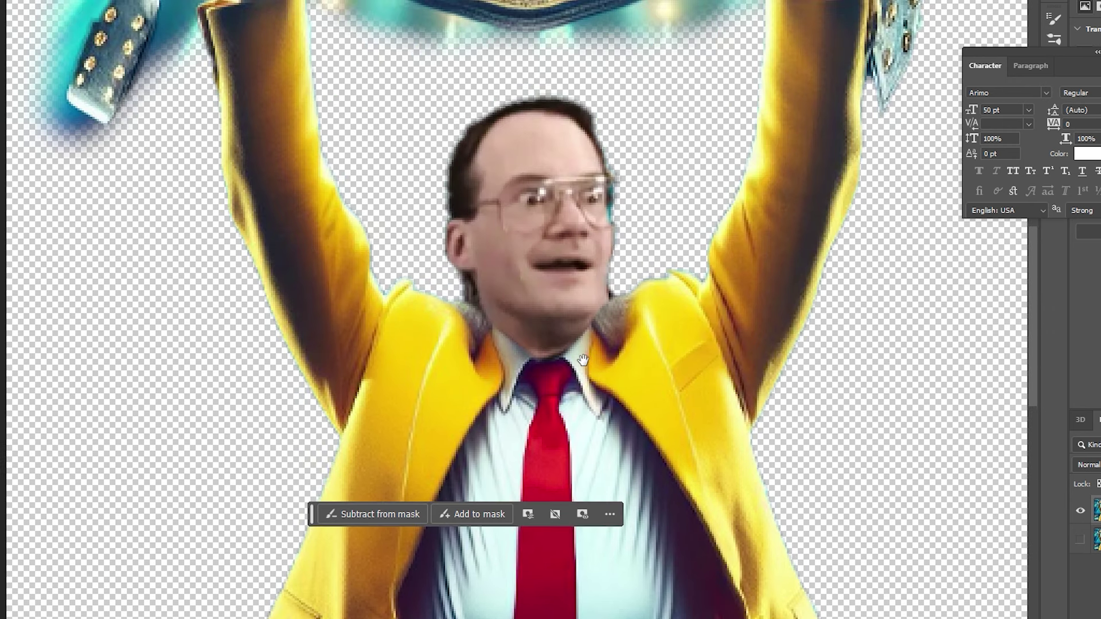
scroll(582, 359, up, 10)
scroll(172, 307, left, 1)
scroll(330, 181, right, 4)
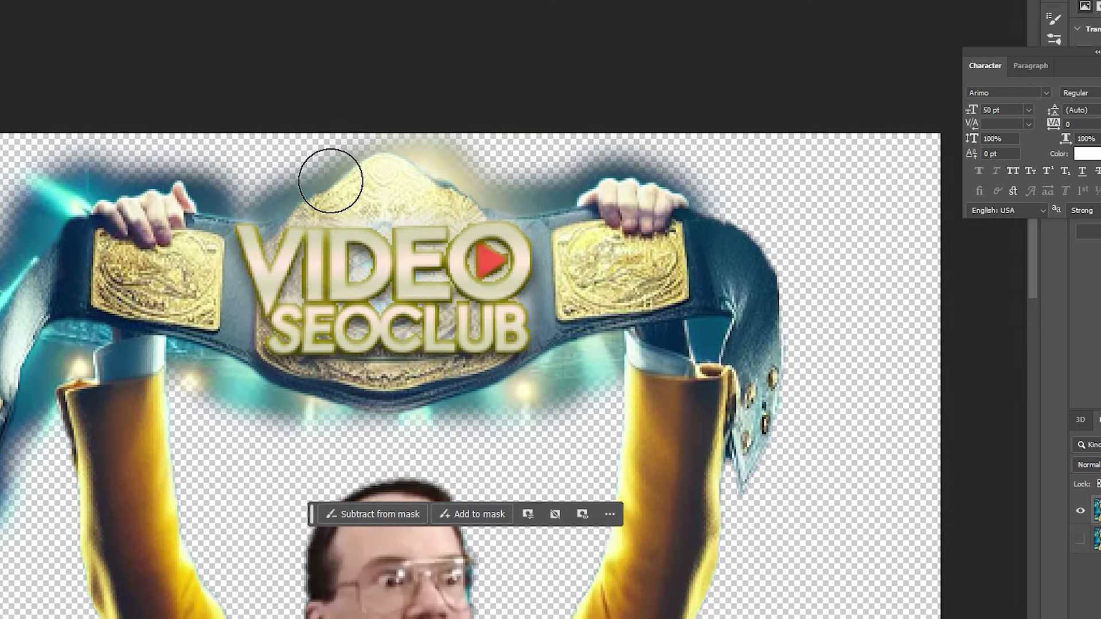
mouse_move(330, 181)
mouse_down()
mouse_move(369, 172)
mouse_move(246, 197)
mouse_move(263, 204)
mouse_up()
scroll(654, 237, right, 2)
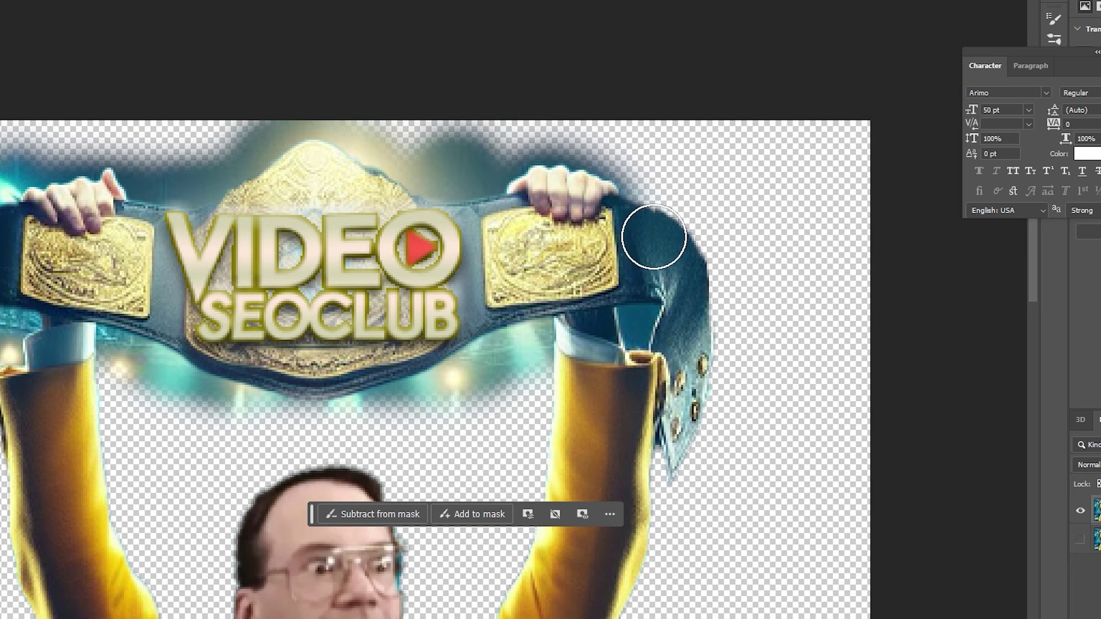
drag(654, 237, 631, 144)
scroll(484, 360, left, 4)
scroll(484, 359, up, 1)
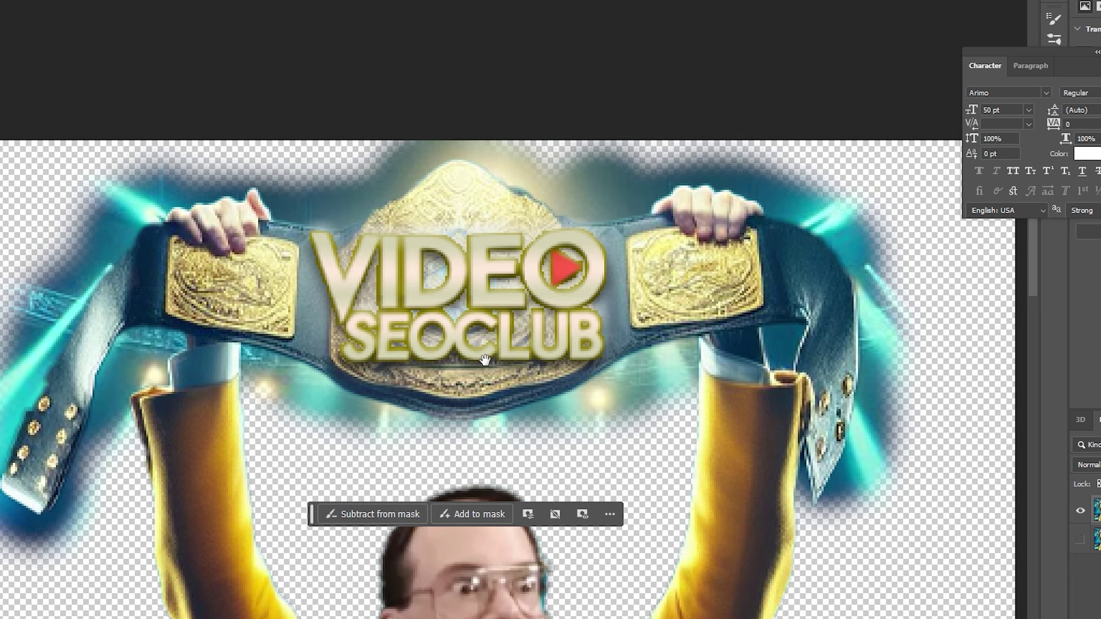
scroll(484, 359, down, 3)
scroll(485, 359, right, 2)
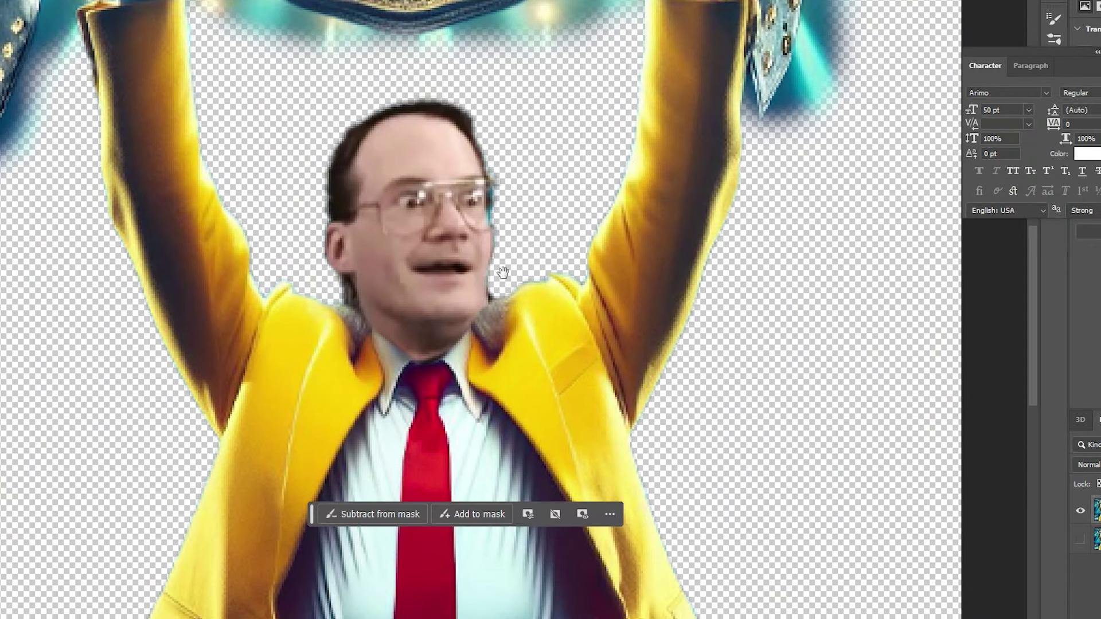
mouse_move(458, 304)
mouse_down()
mouse_move(461, 92)
mouse_move(456, 475)
mouse_up()
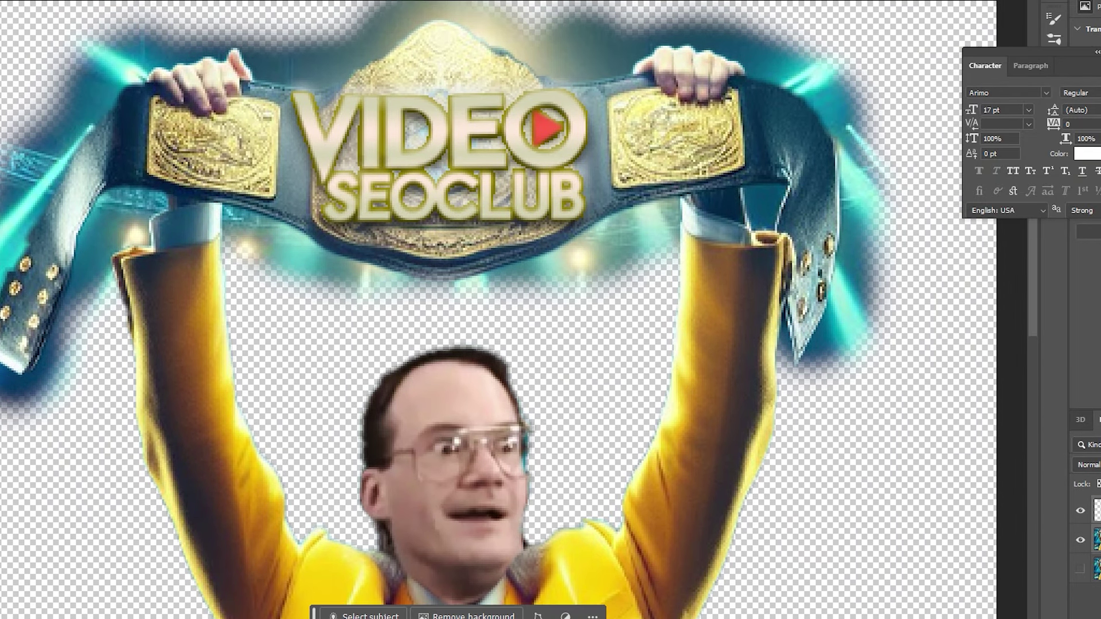
key(ctrl+e)
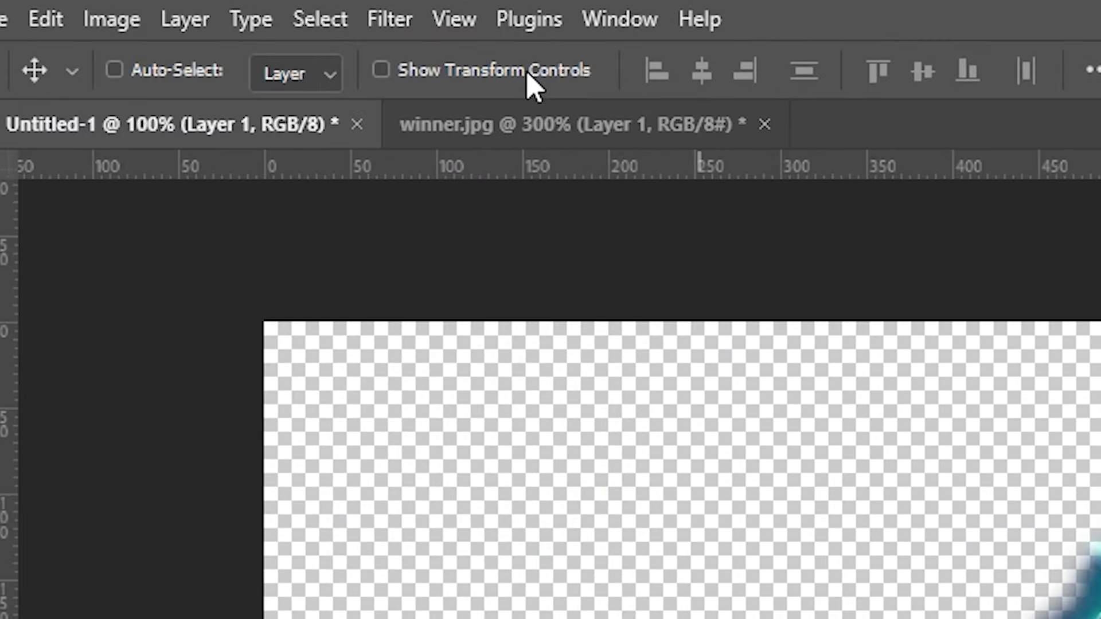
Trial-resize the cutout with transform handles, then cancel to keep its original small size.
click(530, 72)
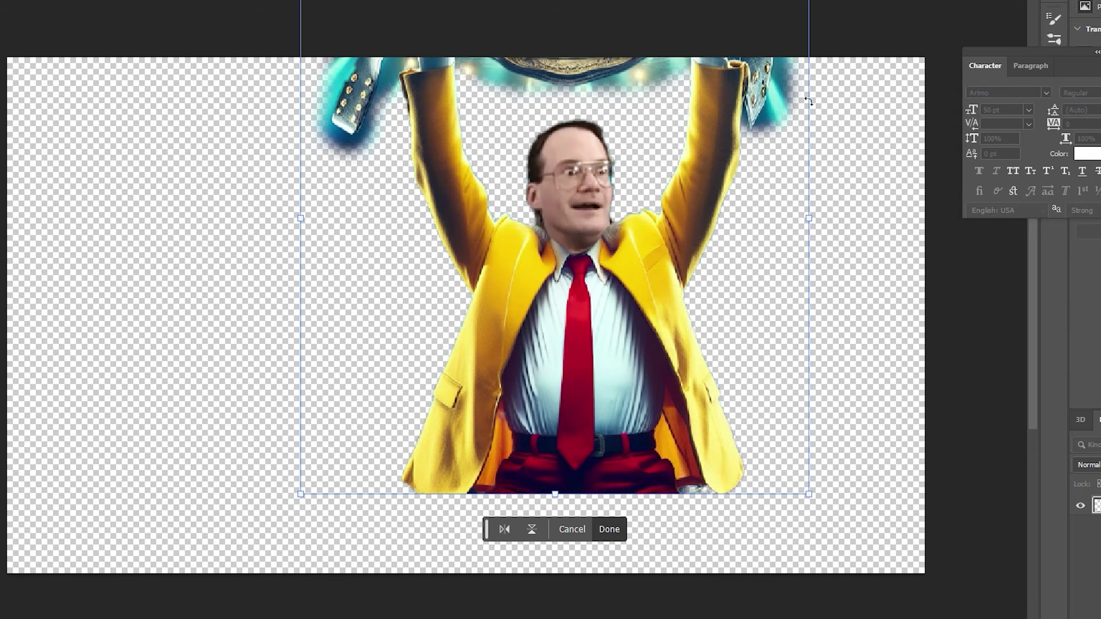
drag(637, 230, 581, 301)
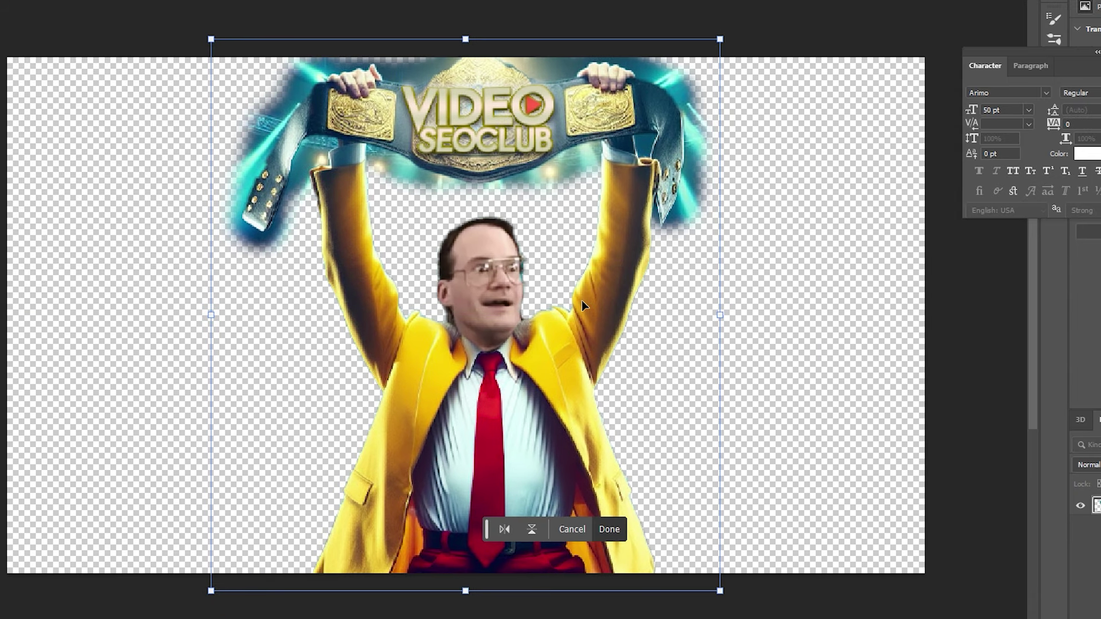
key(ctrl+minus)
key(ctrl+minus)
key(ctrl+minus)
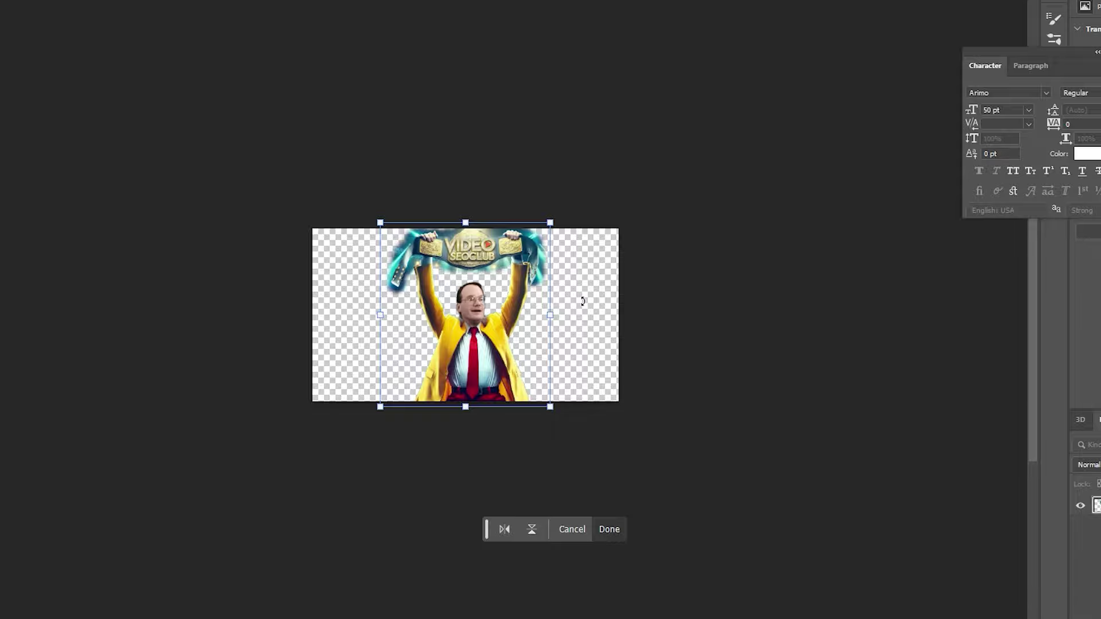
drag(550, 407, 519, 391)
drag(555, 215, 639, 130)
drag(518, 257, 473, 336)
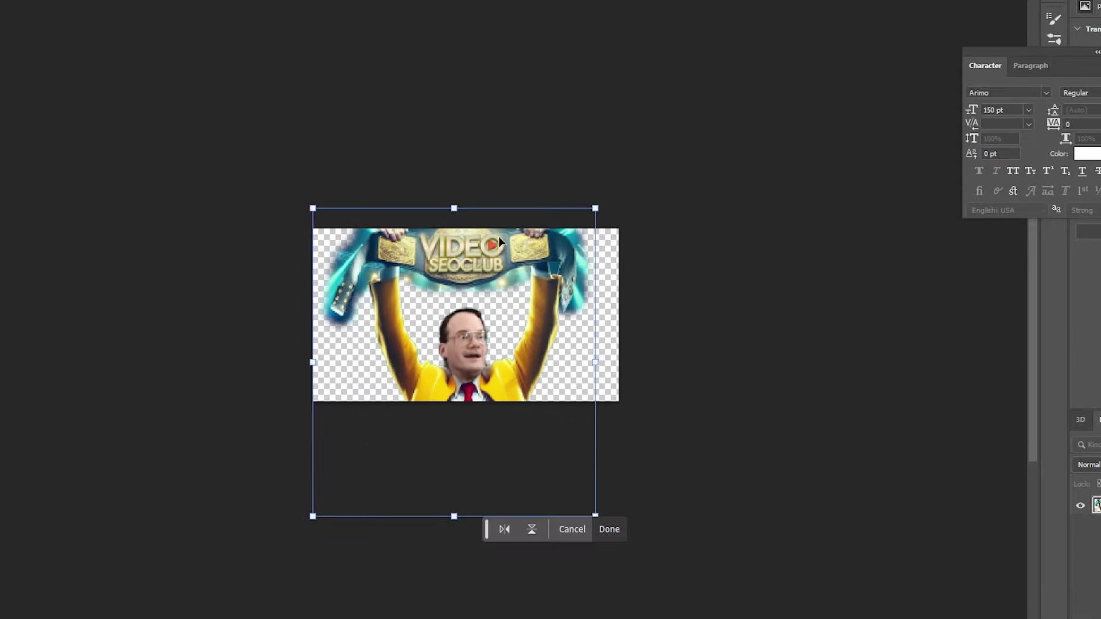
key(Escape)
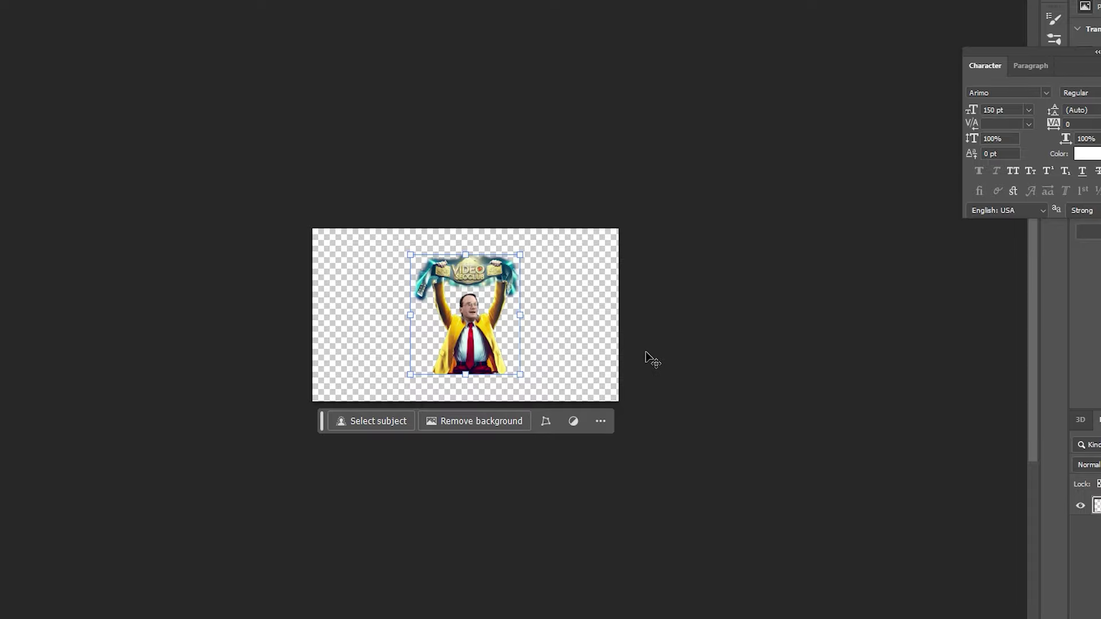
key(ctrl+plus)
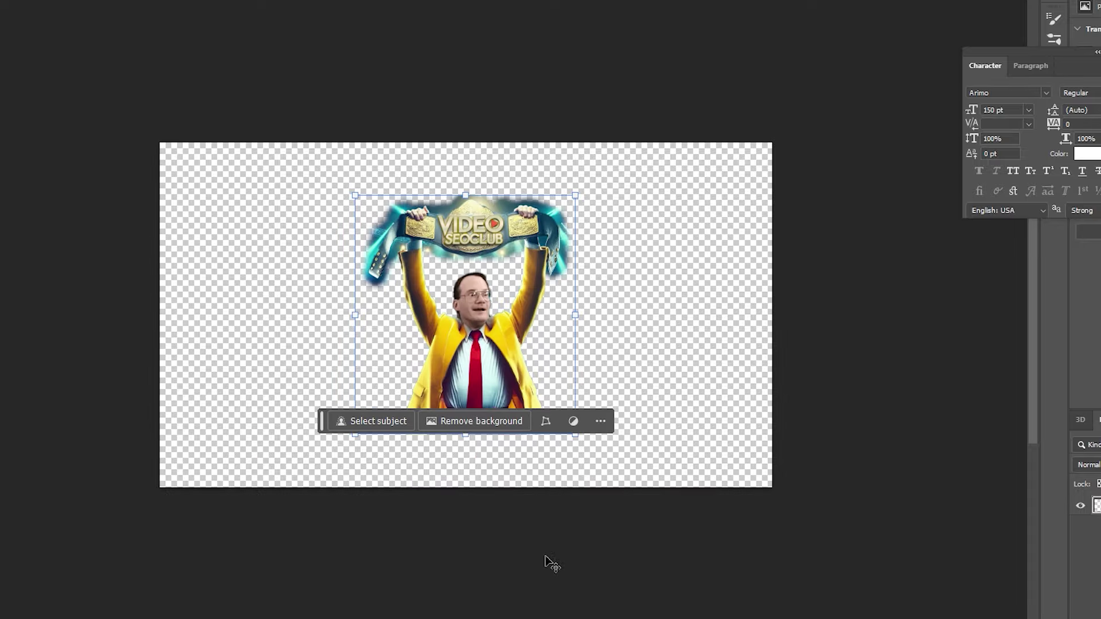
mouse_move(507, 618)
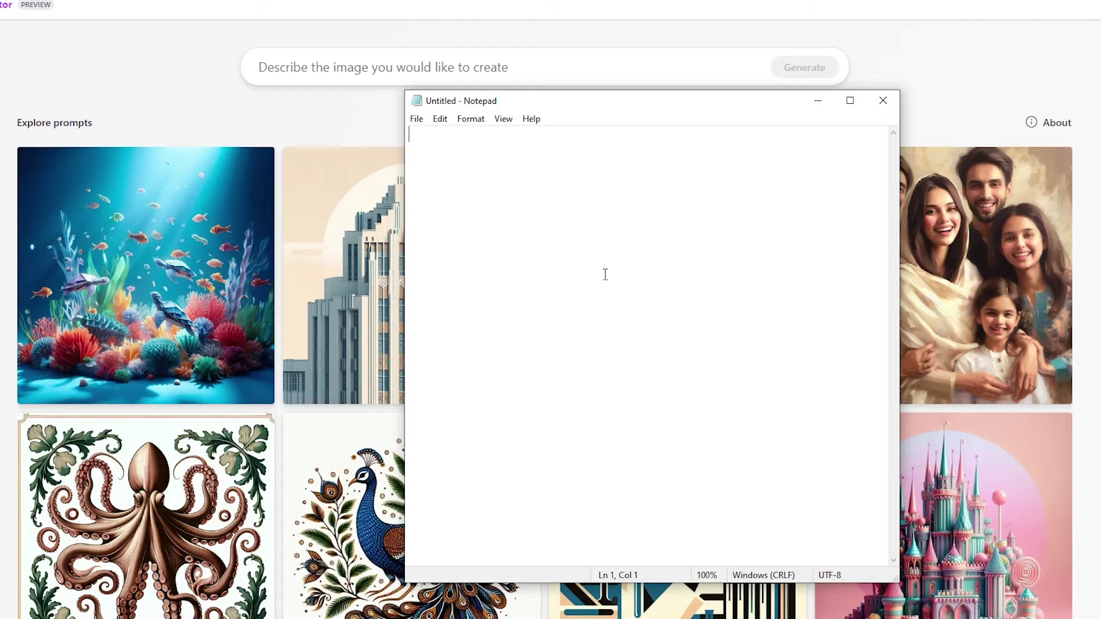
Draft a prompt of a slim man in yellow blazer, red shirt and tie, then generate images.
text(create the image of a slim man in a yellow blazer with a red dress shirt and tie, in red pants, raising a championship title above his he)
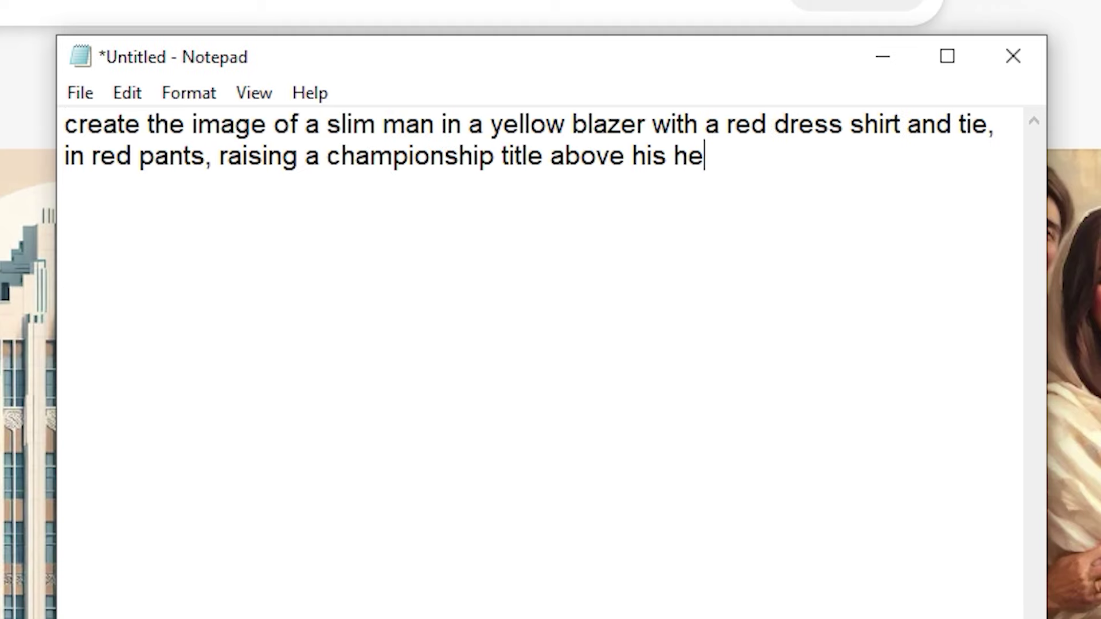
text(ad, photorealistic, cinematic)
key(ctrl+a)
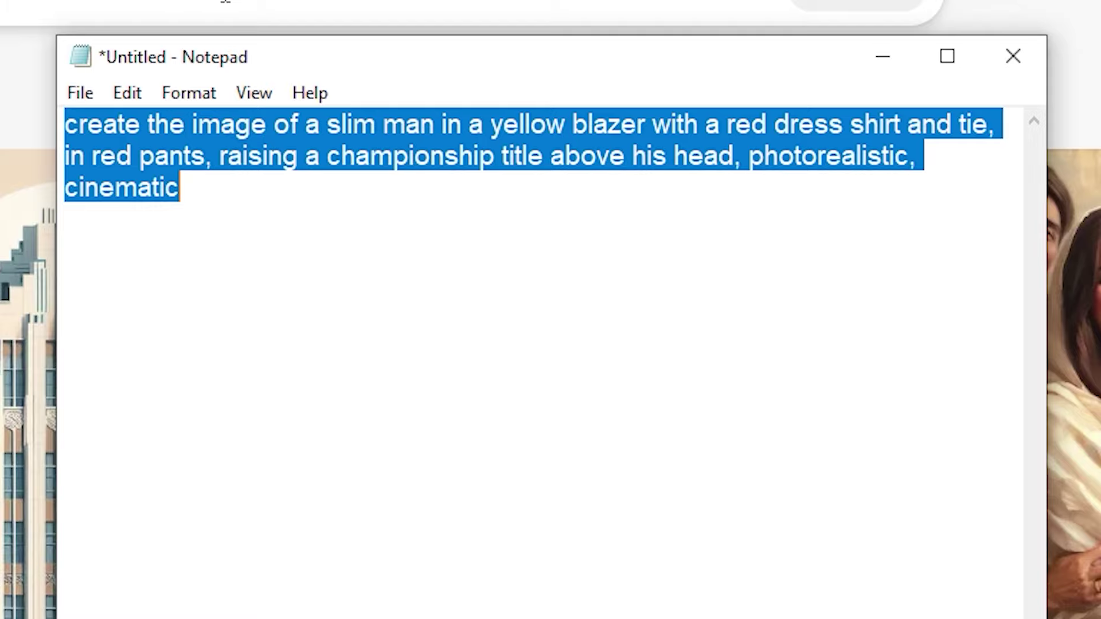
key(ctrl+c)
key(alt+Tab)
key(ctrl+v)
click(802, 180)
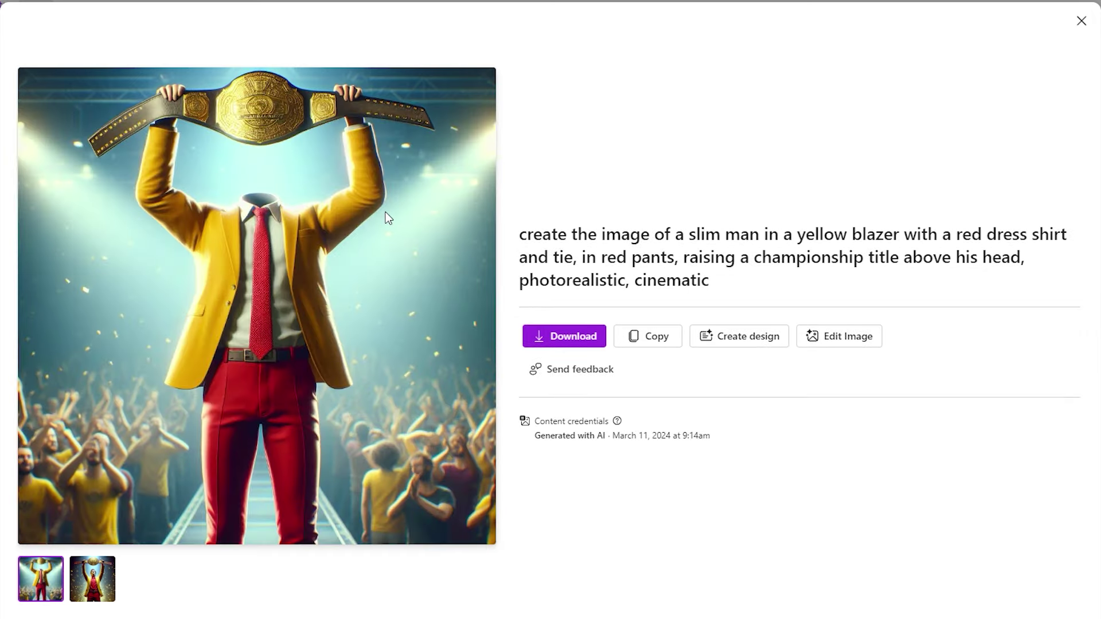
Open both generated belt-raising images in their own tabs and save them.
right_click(385, 212)
click(431, 228)
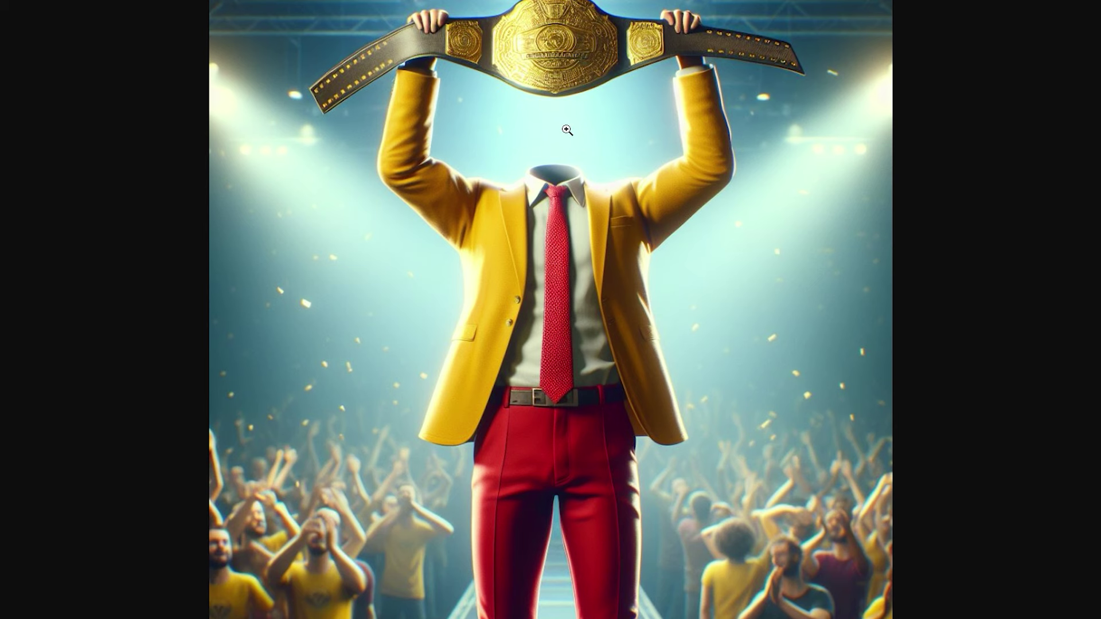
right_click(561, 148)
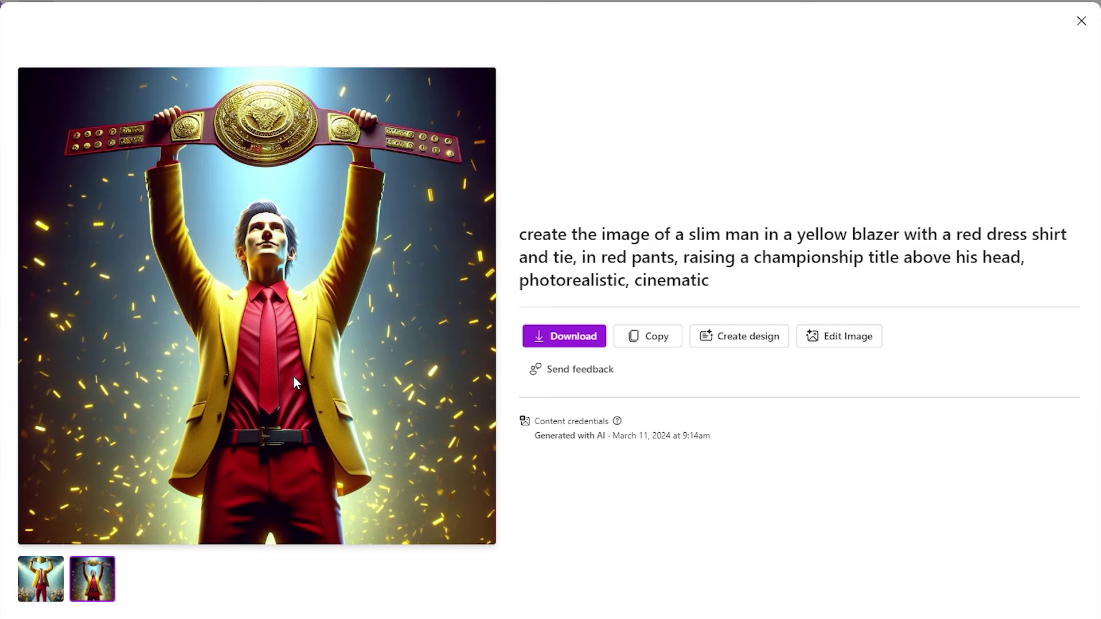
right_click(359, 227)
click(423, 247)
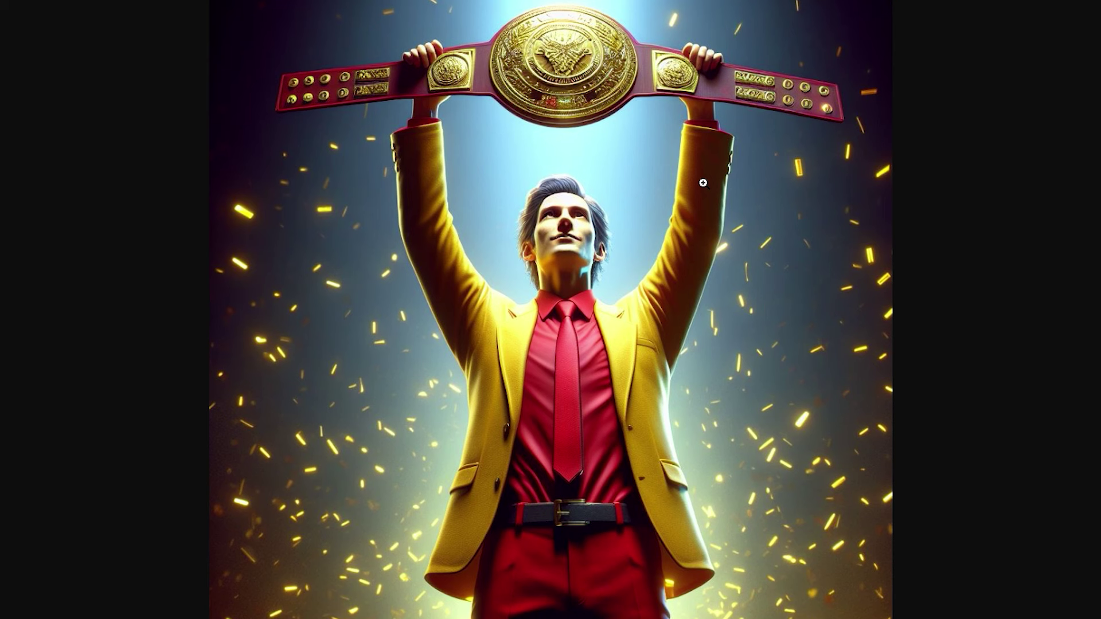
click(647, 333)
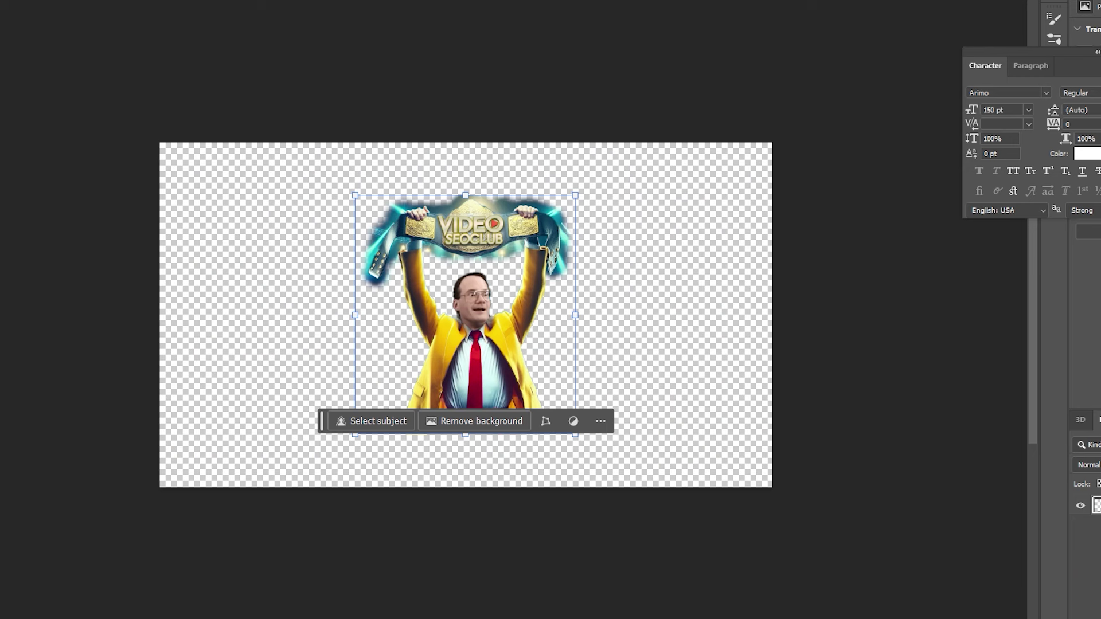
Open document (1).jpeg and document (2).jpeg in Photoshop.
key(ctrl+o)
click(328, 247)
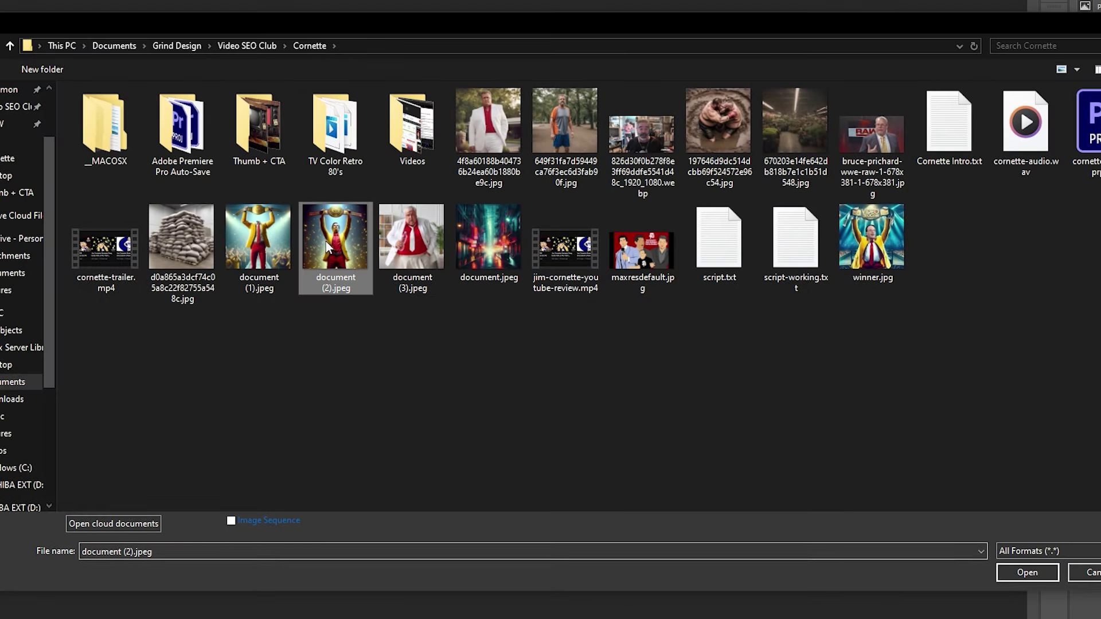
ctrl+click(261, 251)
key(Return)
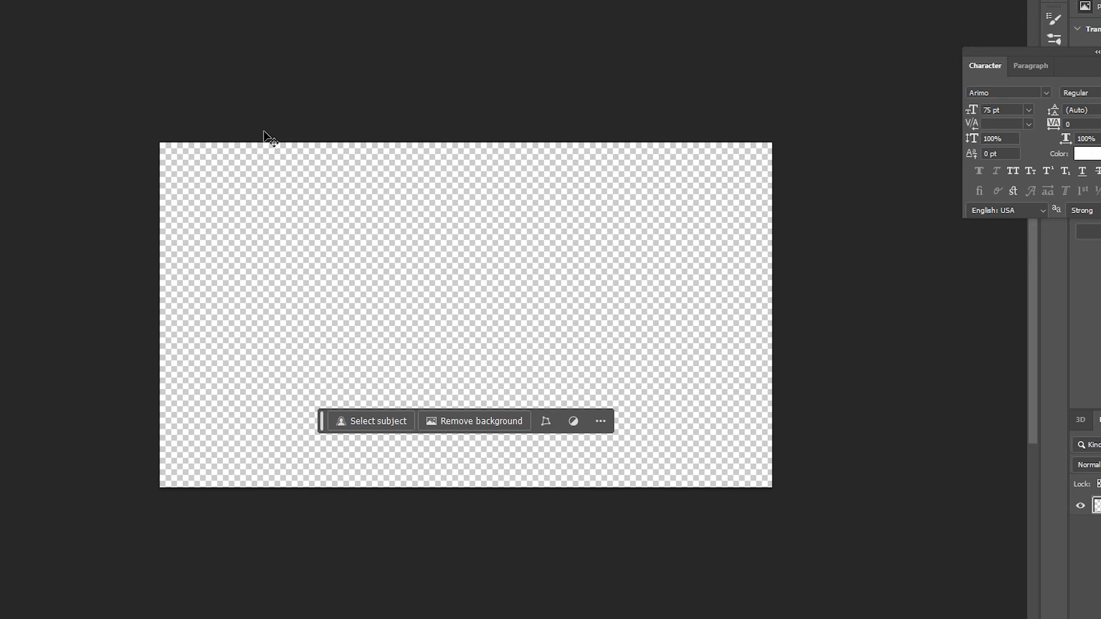
Place the belt-raising image on the widescreen canvas, enlarged to span its full width.
drag(267, 137, 263, 142)
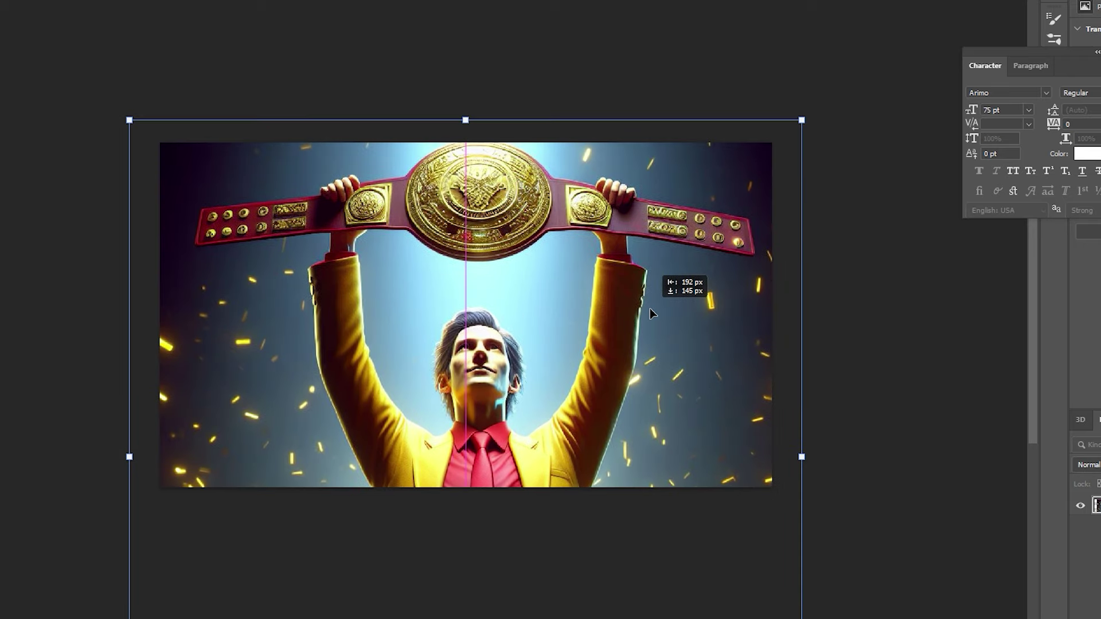
drag(649, 308, 651, 312)
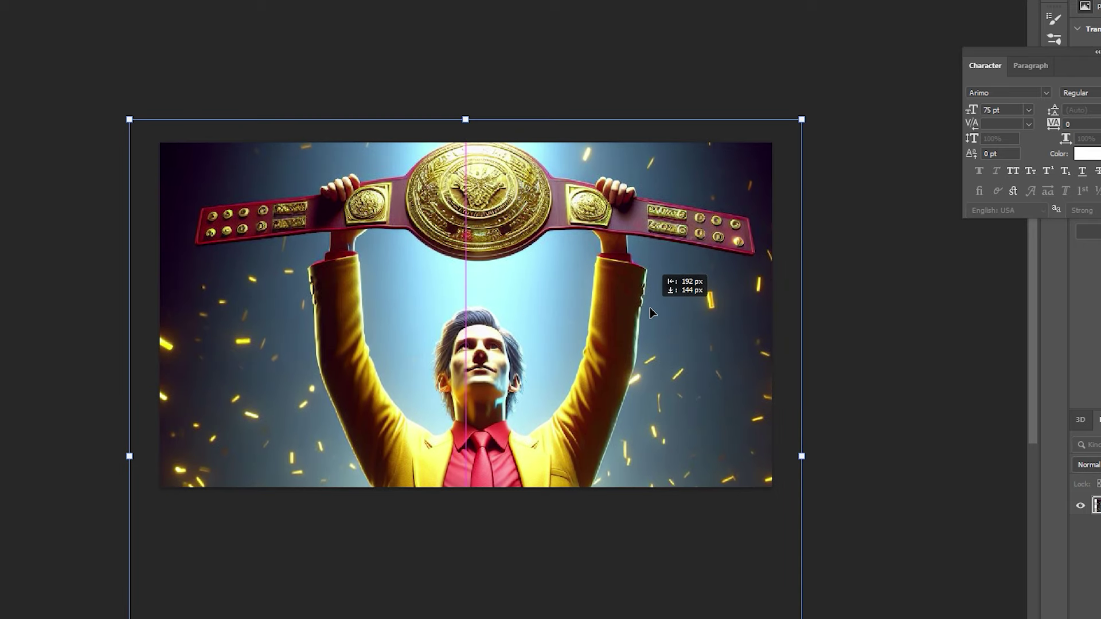
drag(651, 313, 649, 312)
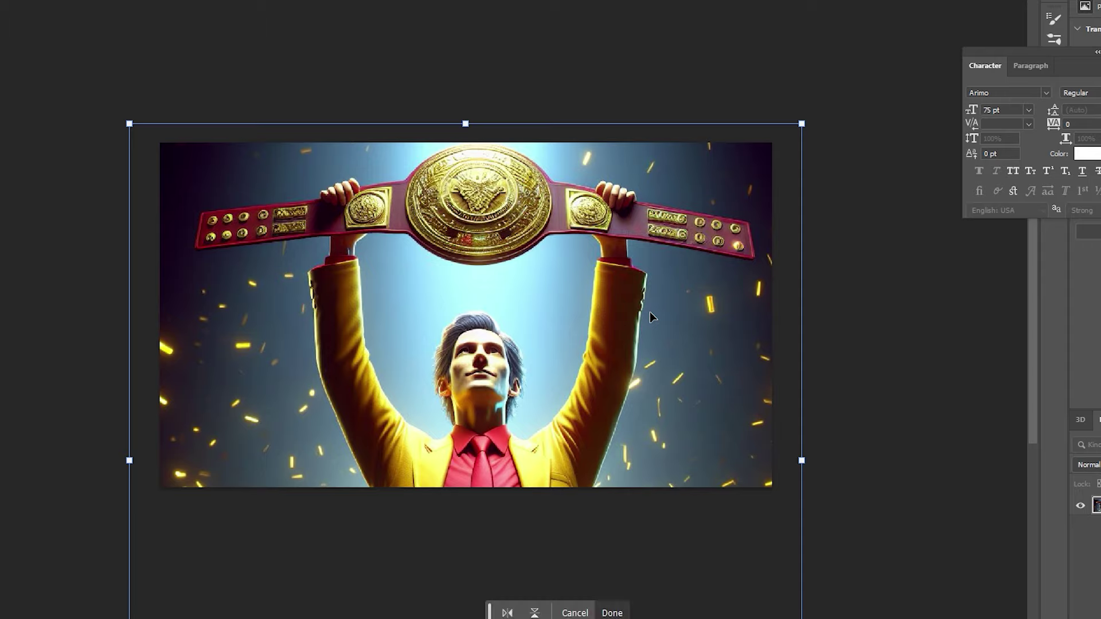
key(Return)
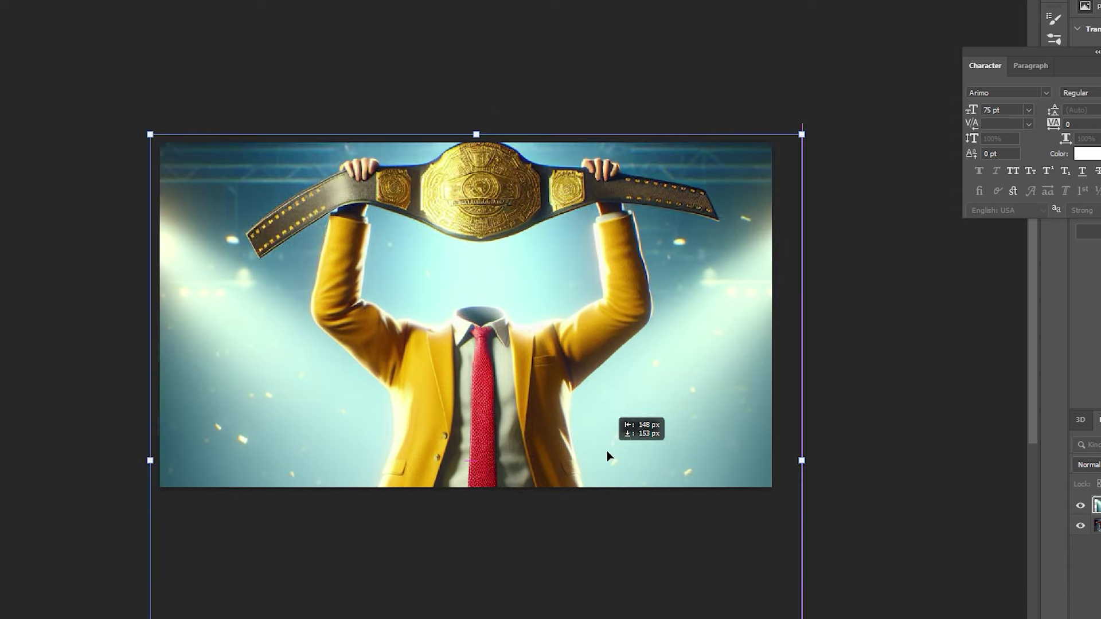
Place the headless yellow-suit image on the canvas, nudged down and left.
drag(607, 451, 607, 442)
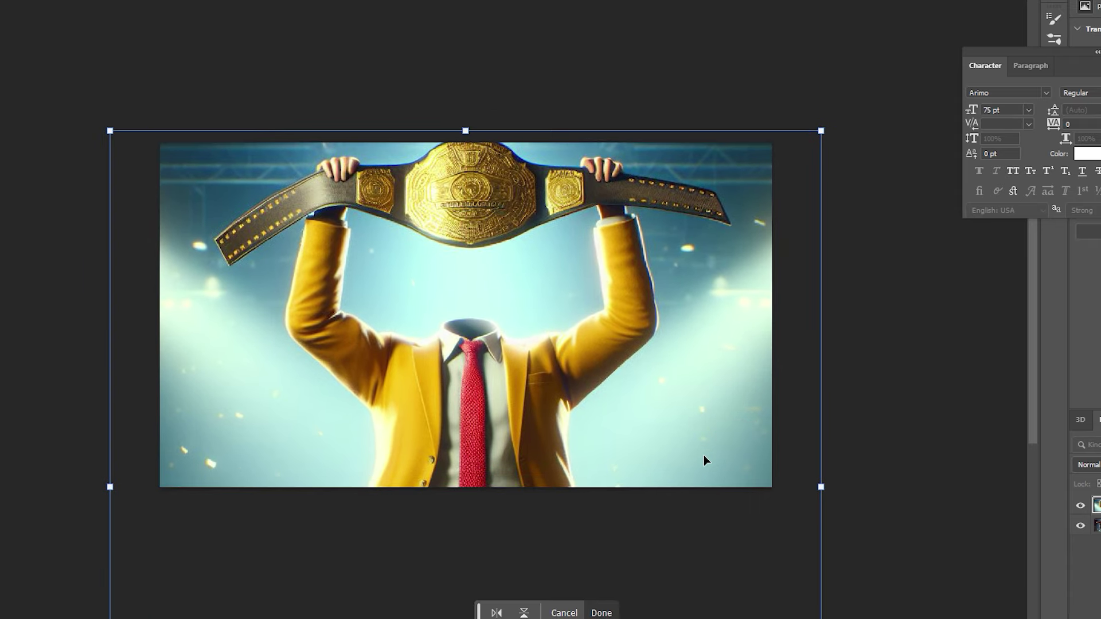
key(Down)
key(Down)
key(Down)
key(Down)
key(Down)
key(Down)
key(Down)
key(Down)
key(Down)
key(Down)
key(Down)
key(Down)
key(Down)
key(Down)
key(Down)
key(Down)
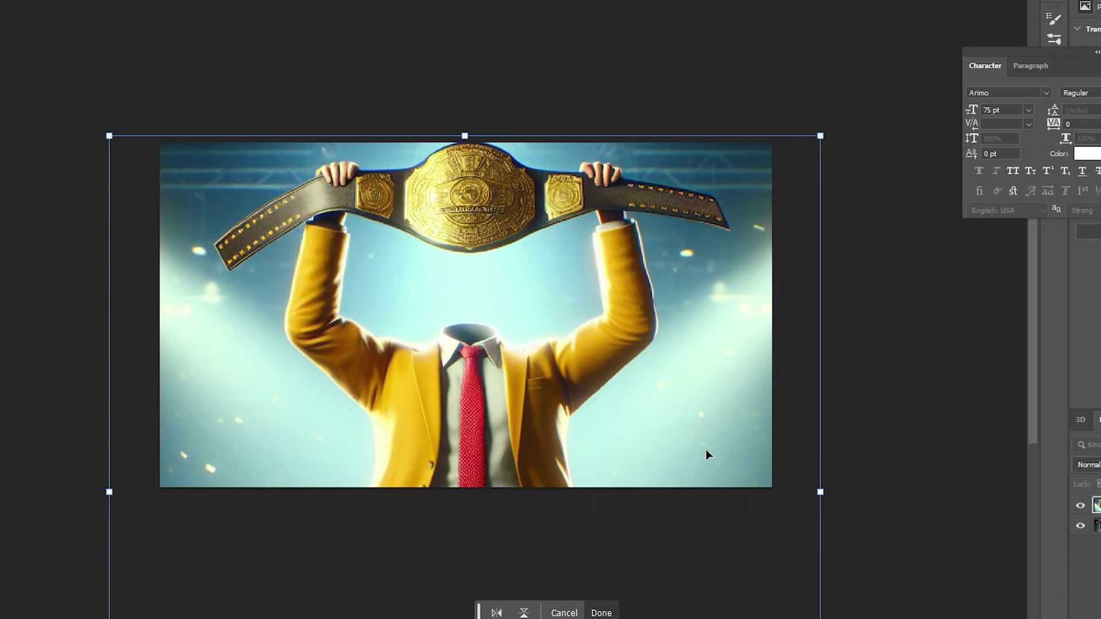
key(Left)
key(Left)
key(Left)
key(Left)
key(Down)
key(Down)
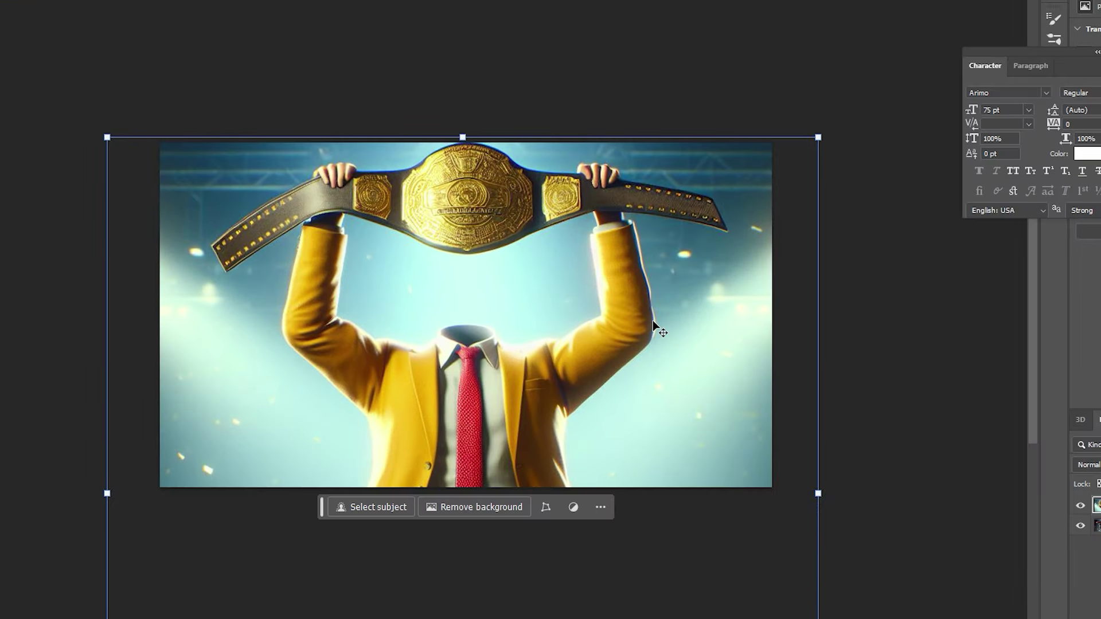
key(Return)
Remove the beige background from the glasses-wearing man, then shrink, tilt and fit him onto the suit.
click(652, 320)
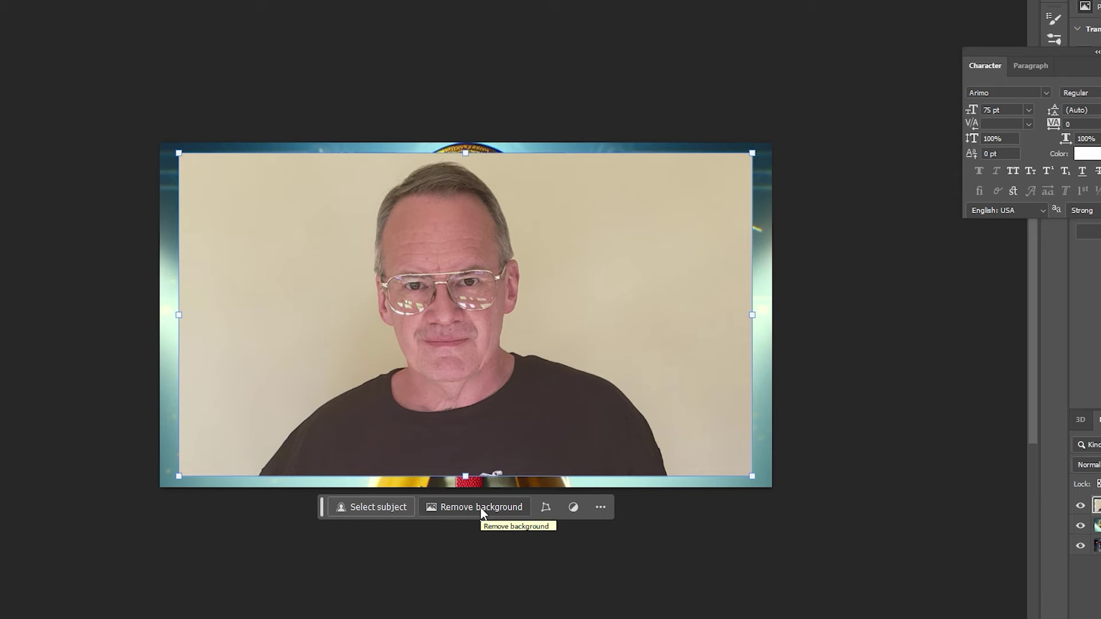
click(481, 508)
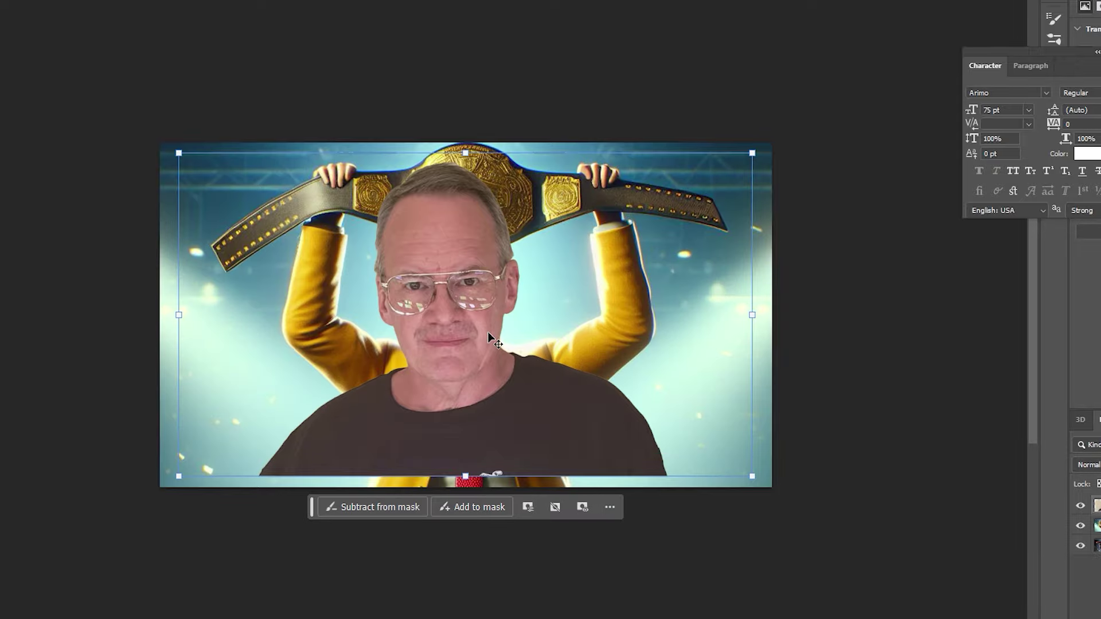
drag(487, 370, 520, 366)
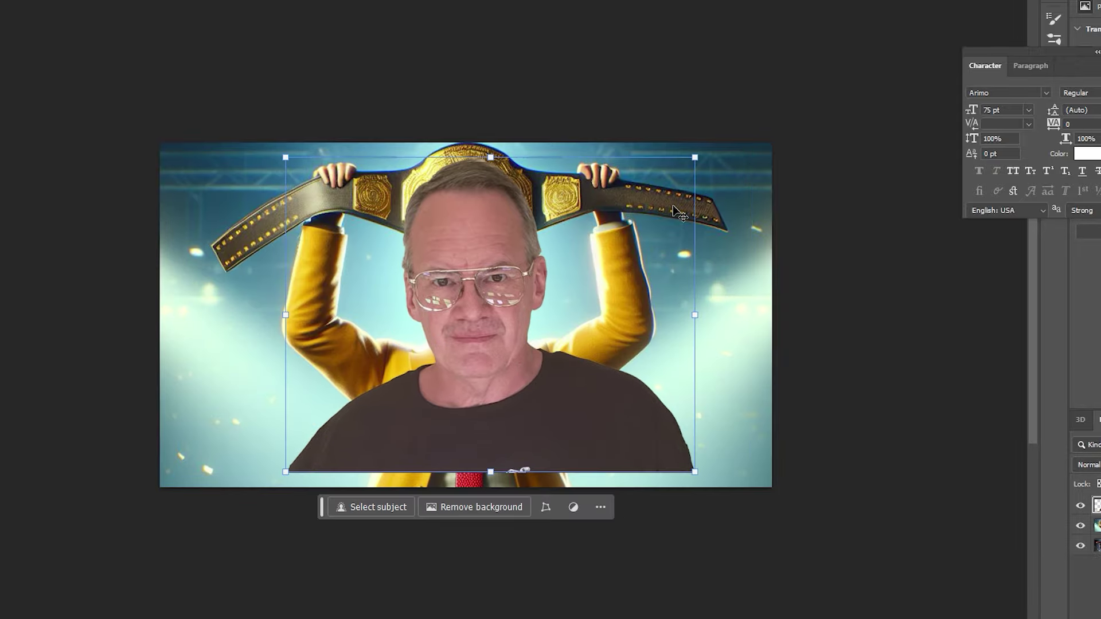
drag(697, 155, 593, 235)
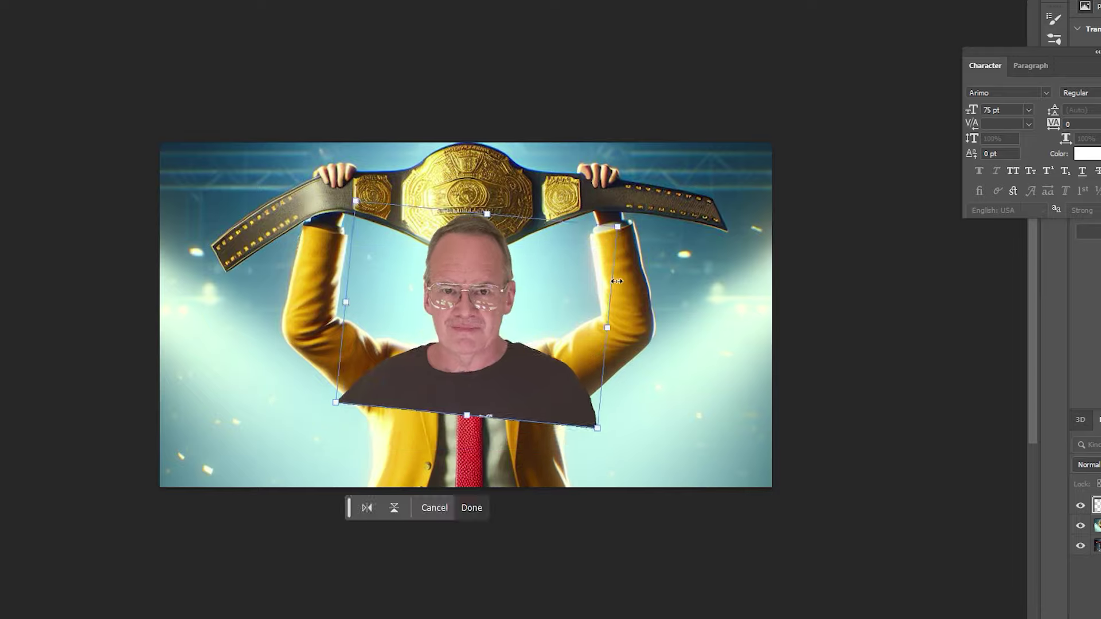
drag(586, 310, 614, 323)
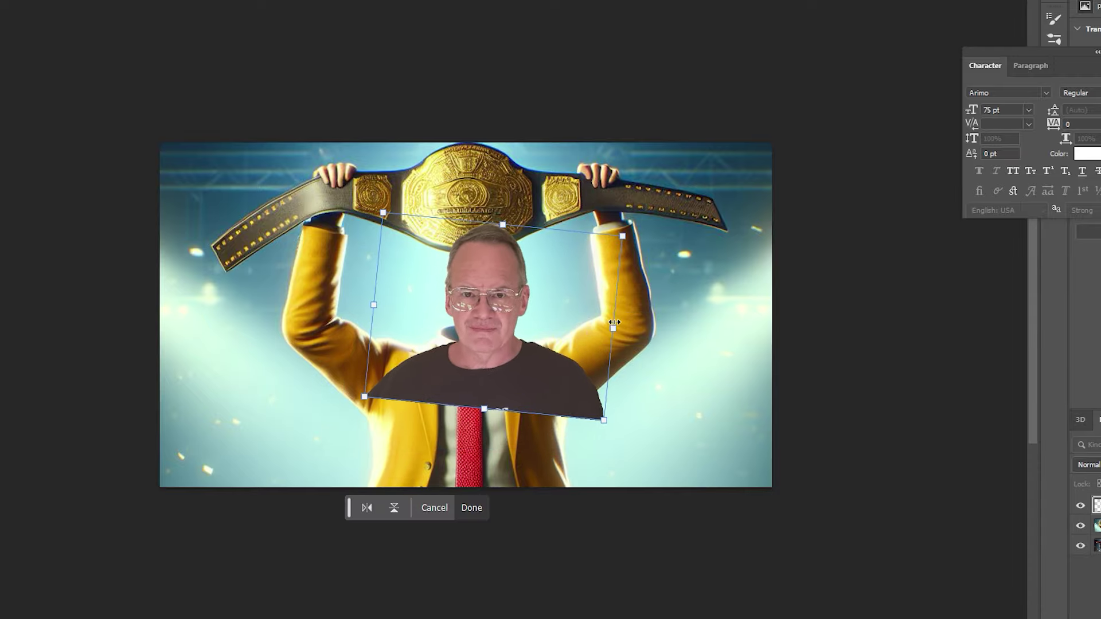
drag(504, 344, 484, 344)
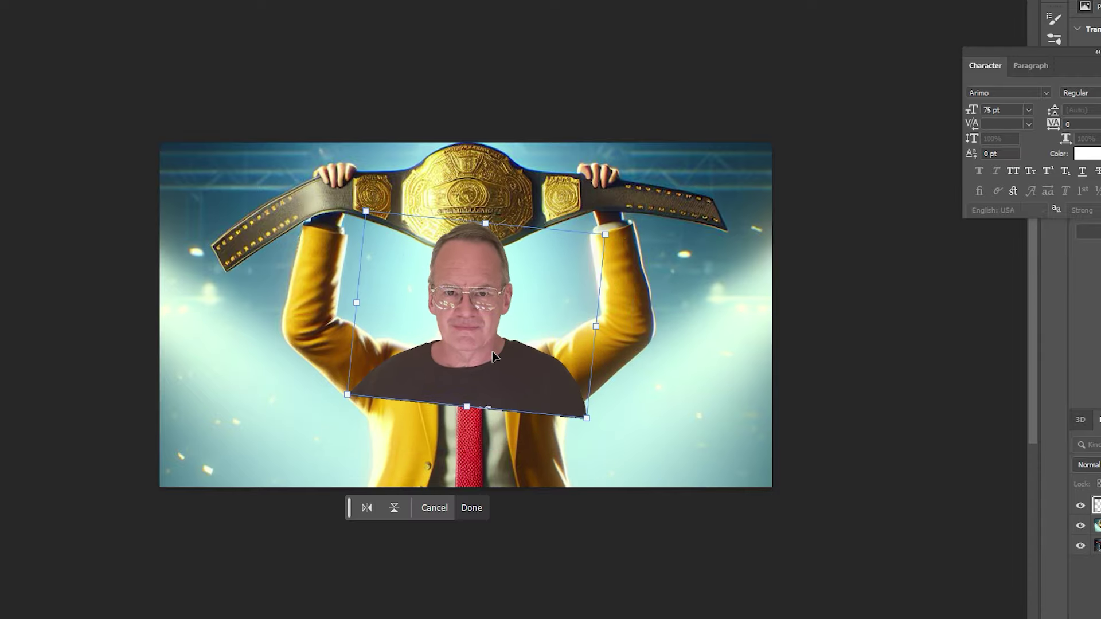
key(ctrl+plus)
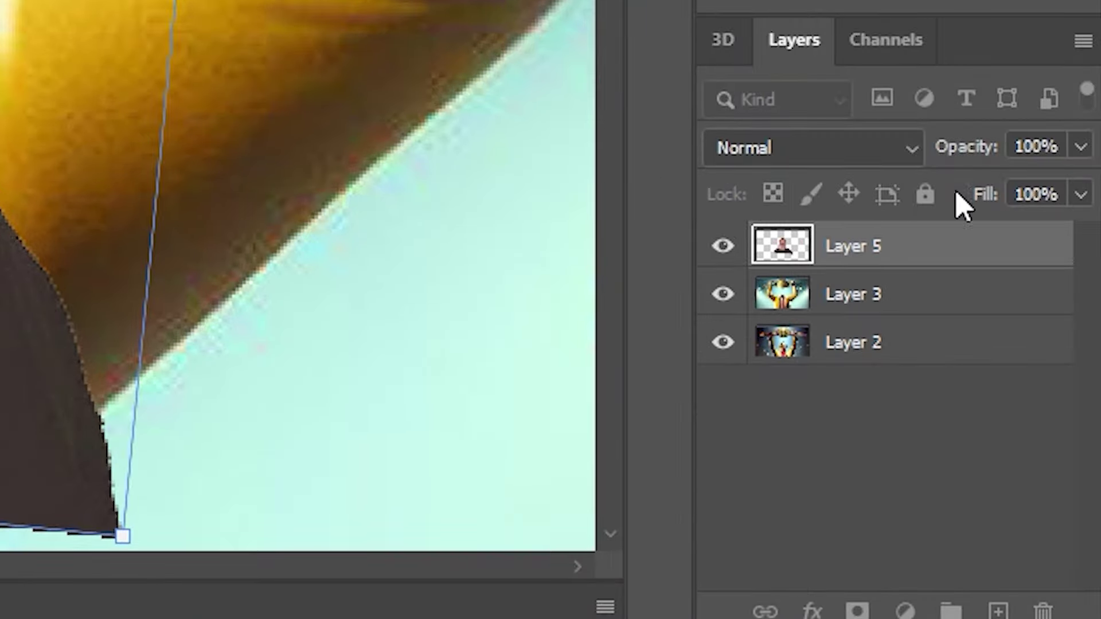
Set the cutout layer's opacity to 60%, then return it to full opacity.
click(1041, 140)
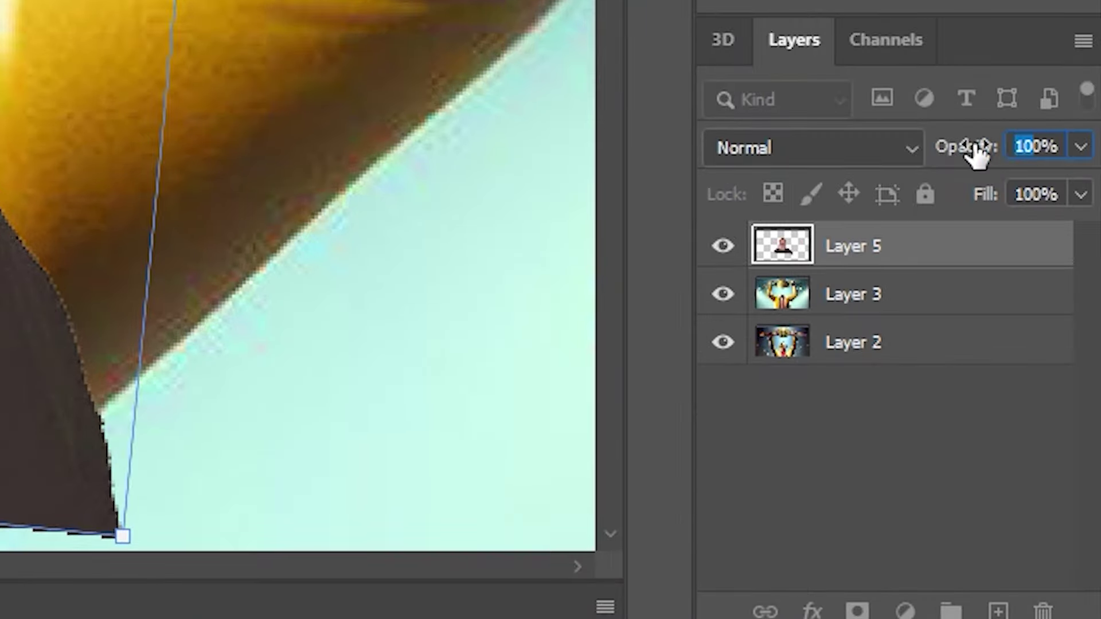
text(60)
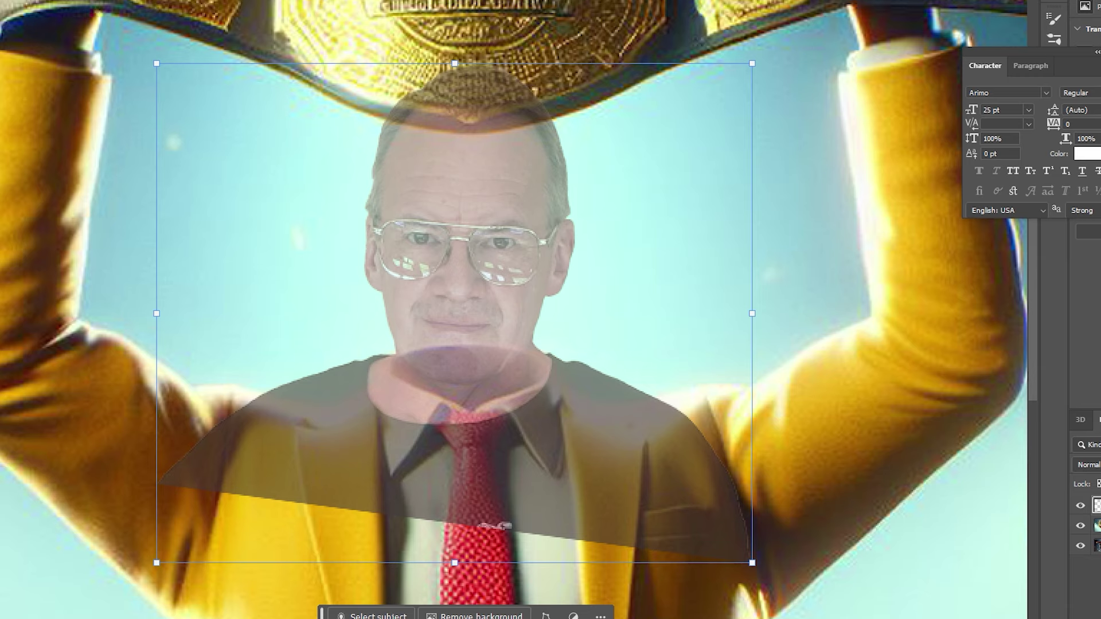
key(0)
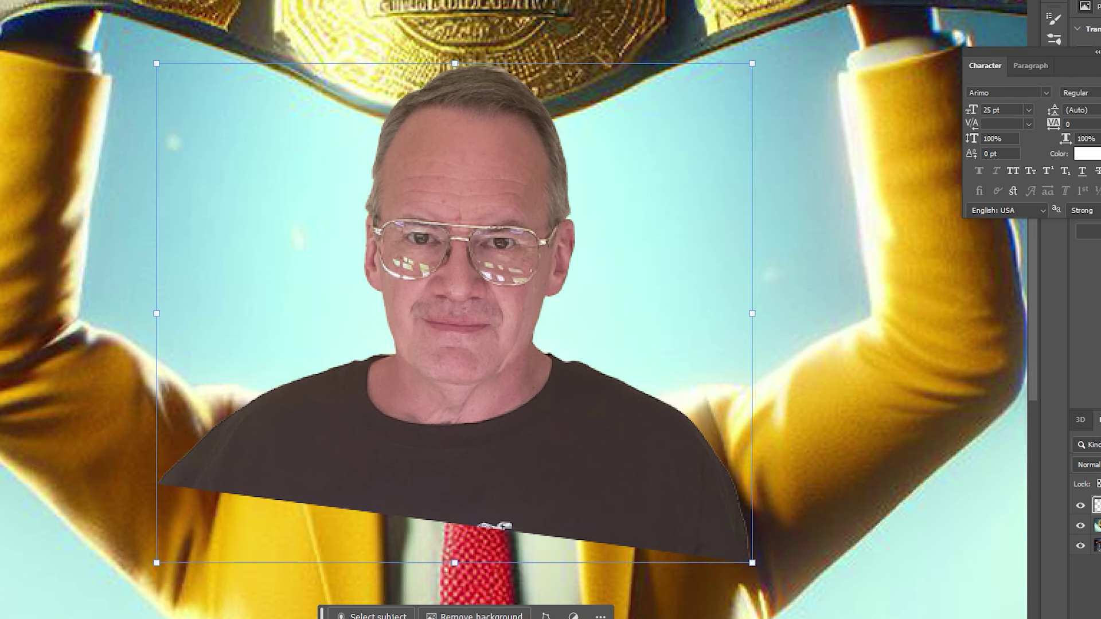
Set the cutout to 50% then 70% opacity and delete the selected dark shirt area.
key(5)
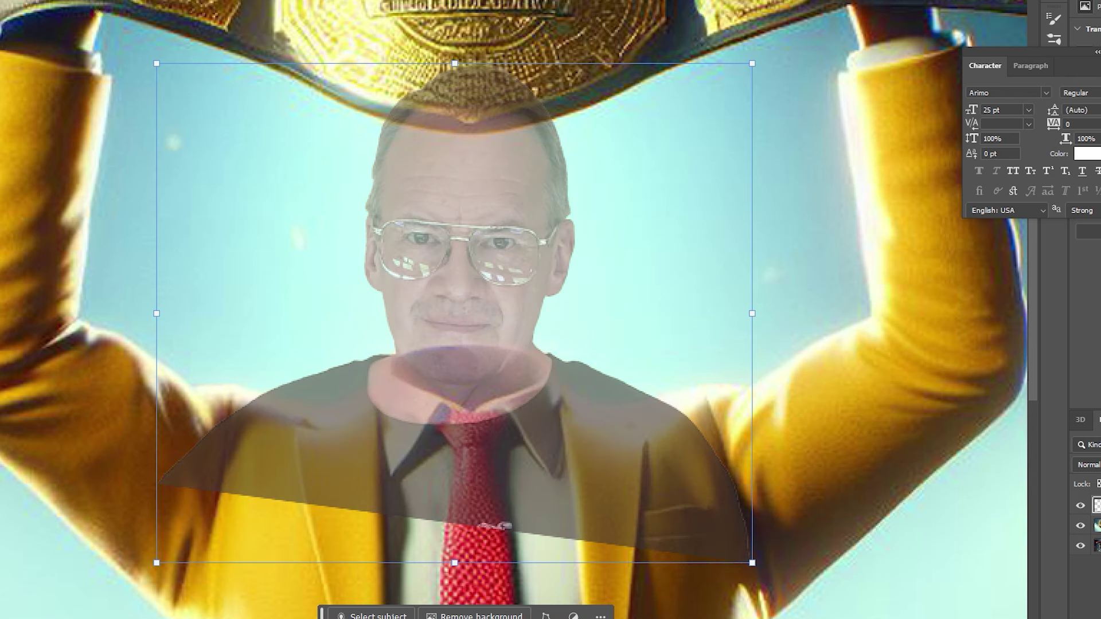
key(7)
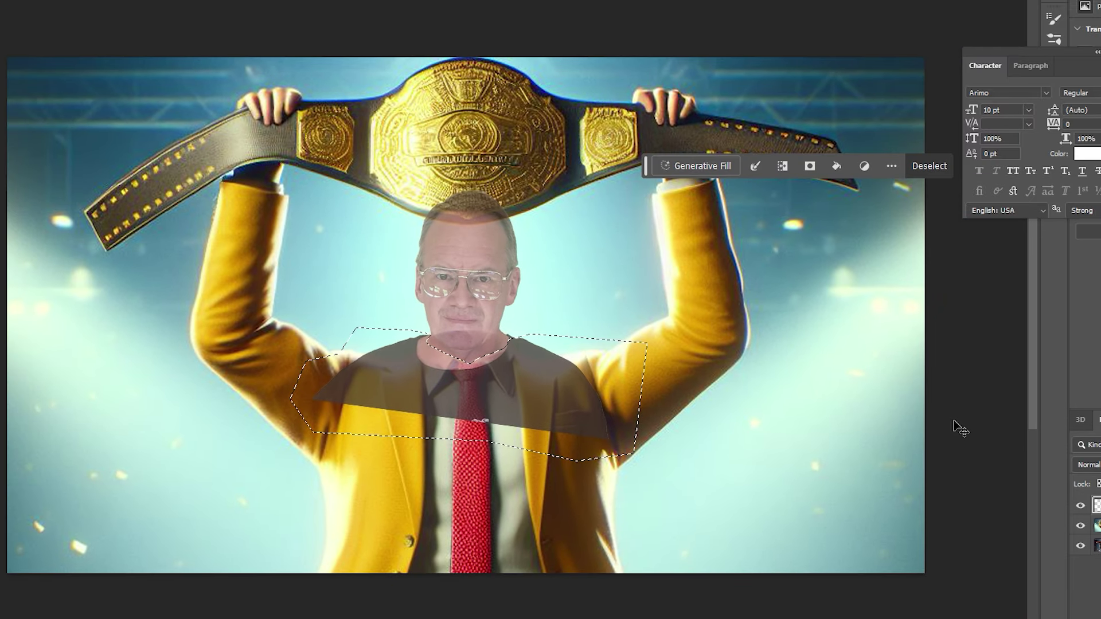
key(Delete)
key(ctrl+d)
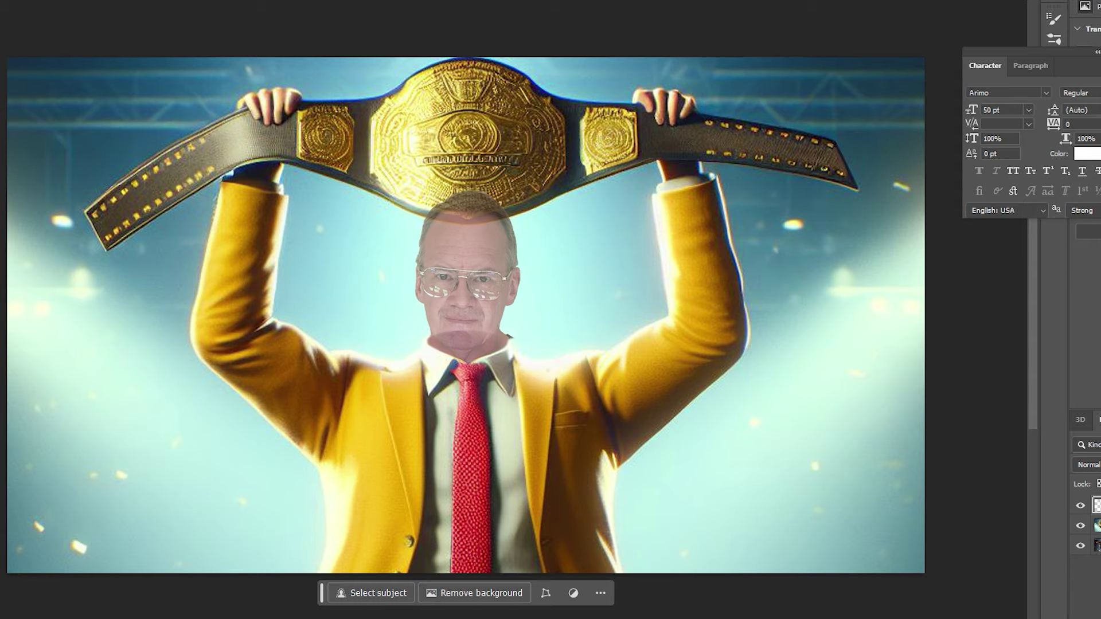
Set the face cutout to 100% opacity and shrink and reposition it over the suit.
key(0)
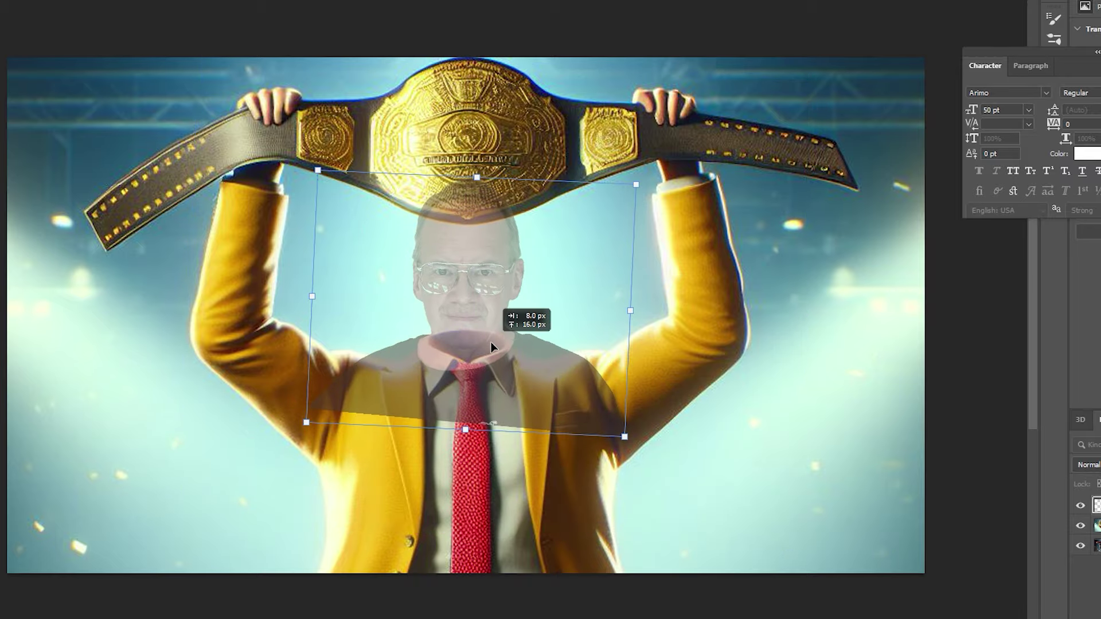
drag(490, 341, 494, 344)
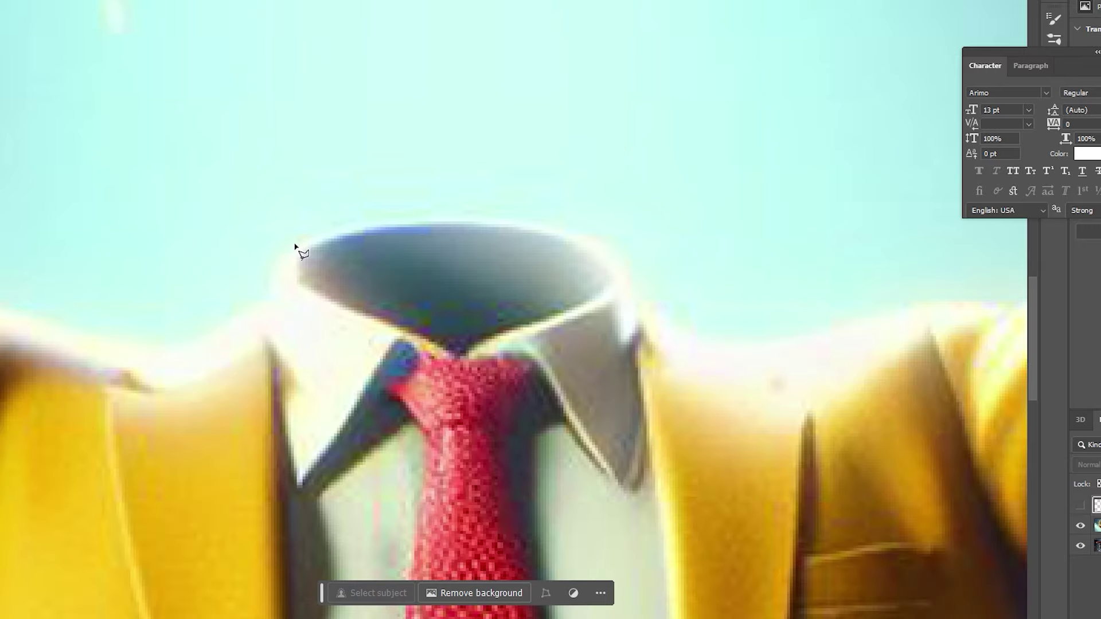
Select and remove the leftover dark shirt pieces around the jacket collar.
mouse_move(282, 255)
mouse_down()
mouse_move(393, 509)
mouse_move(546, 324)
mouse_move(412, 346)
mouse_up()
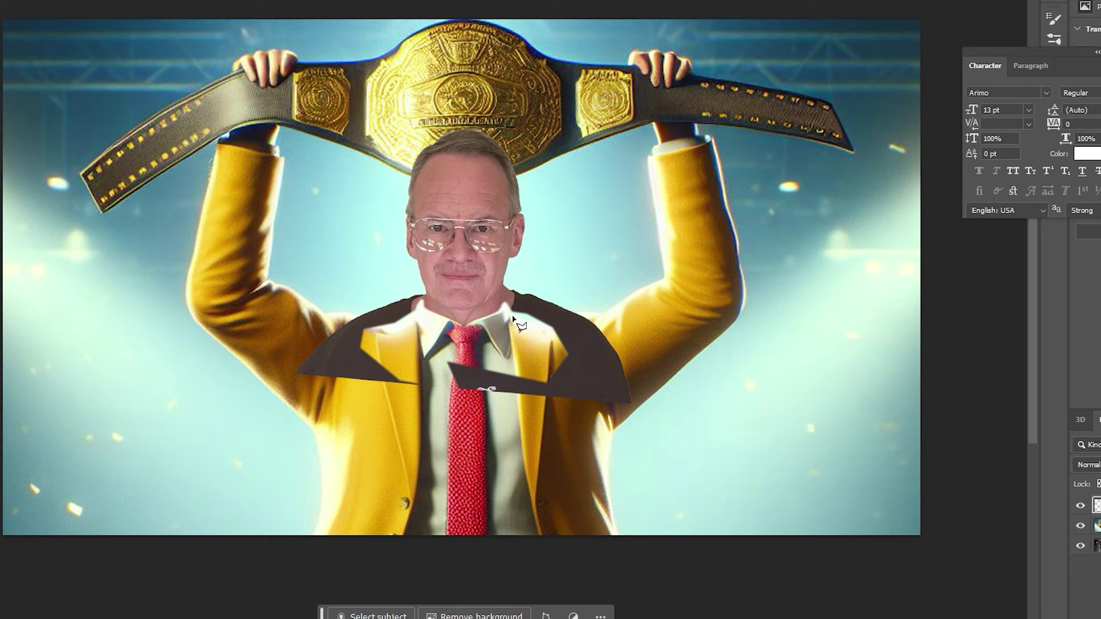
mouse_move(510, 318)
mouse_down()
mouse_move(523, 288)
mouse_move(663, 268)
mouse_move(708, 425)
mouse_move(228, 360)
mouse_move(316, 301)
mouse_move(377, 280)
mouse_up()
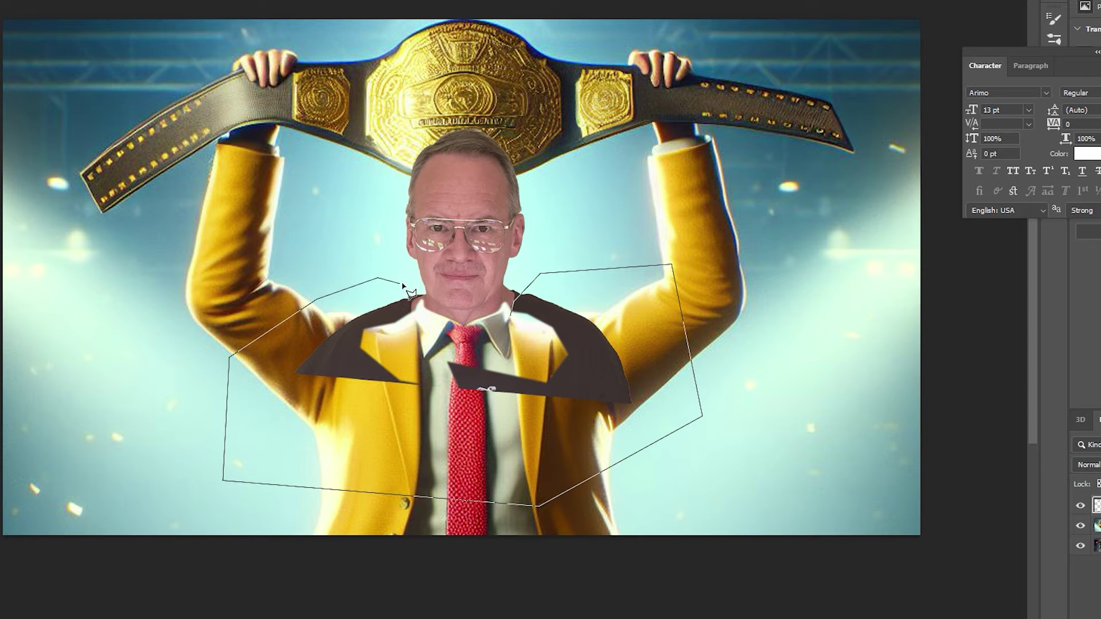
key(Escape)
scroll(488, 333, up, 5)
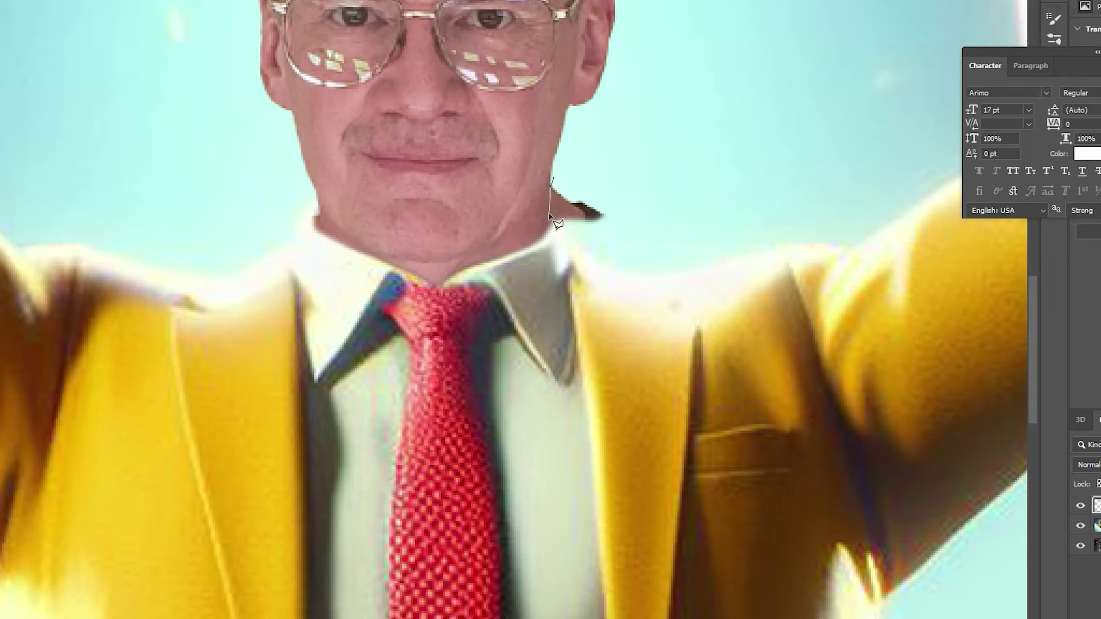
Delete the dark speck beside the chin, deselect, and fit the image on screen.
click(634, 265)
double_click(715, 147)
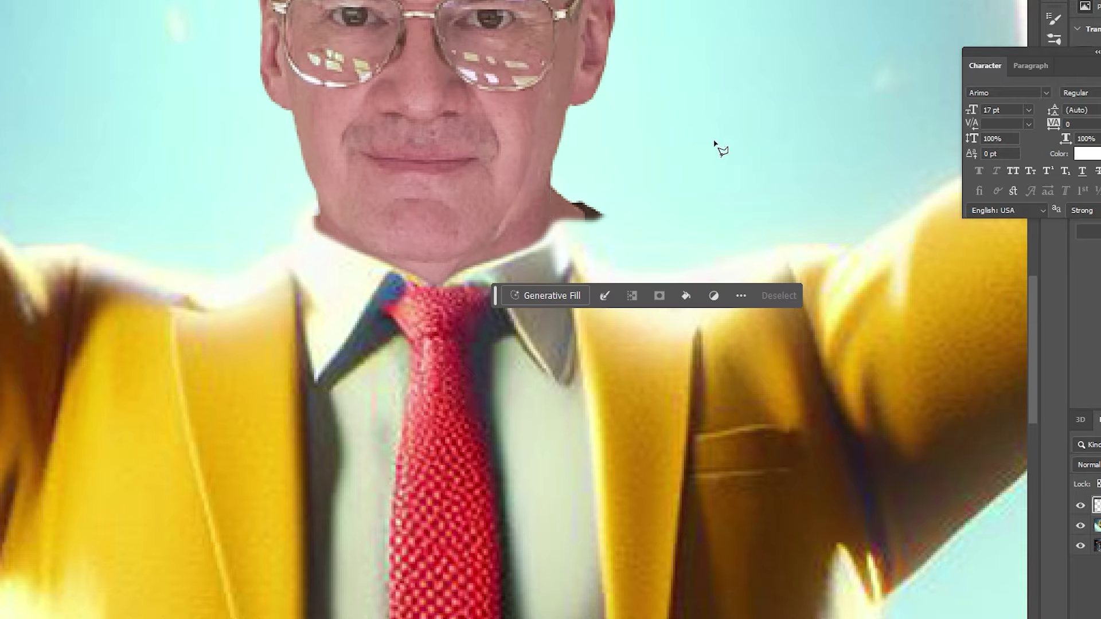
key(Delete)
key(ctrl+d)
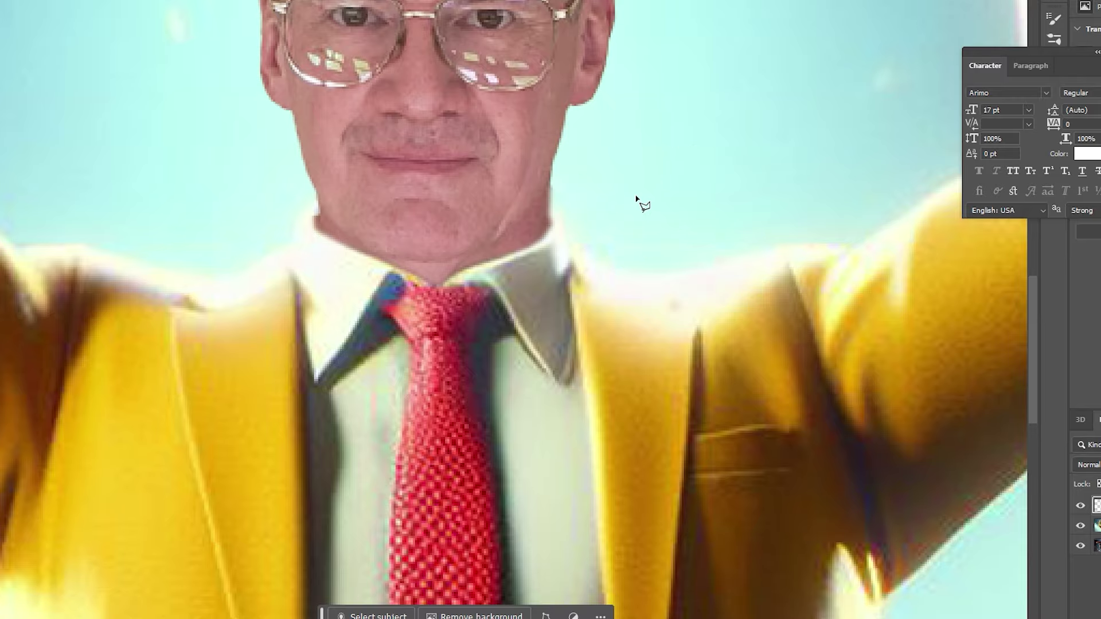
key(ctrl+0)
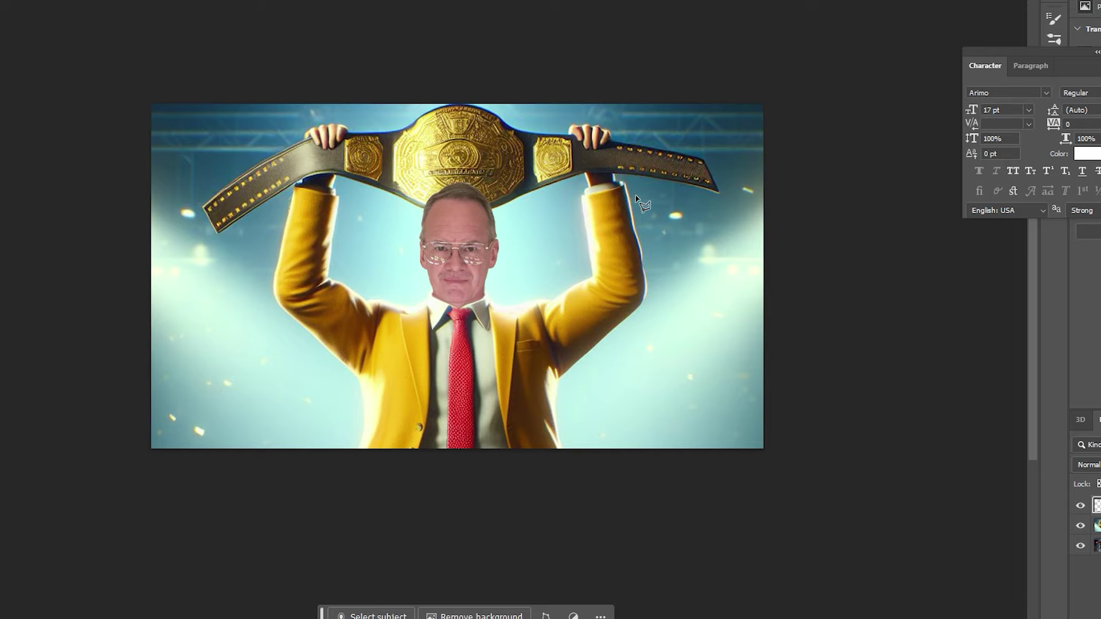
key(alt+i)
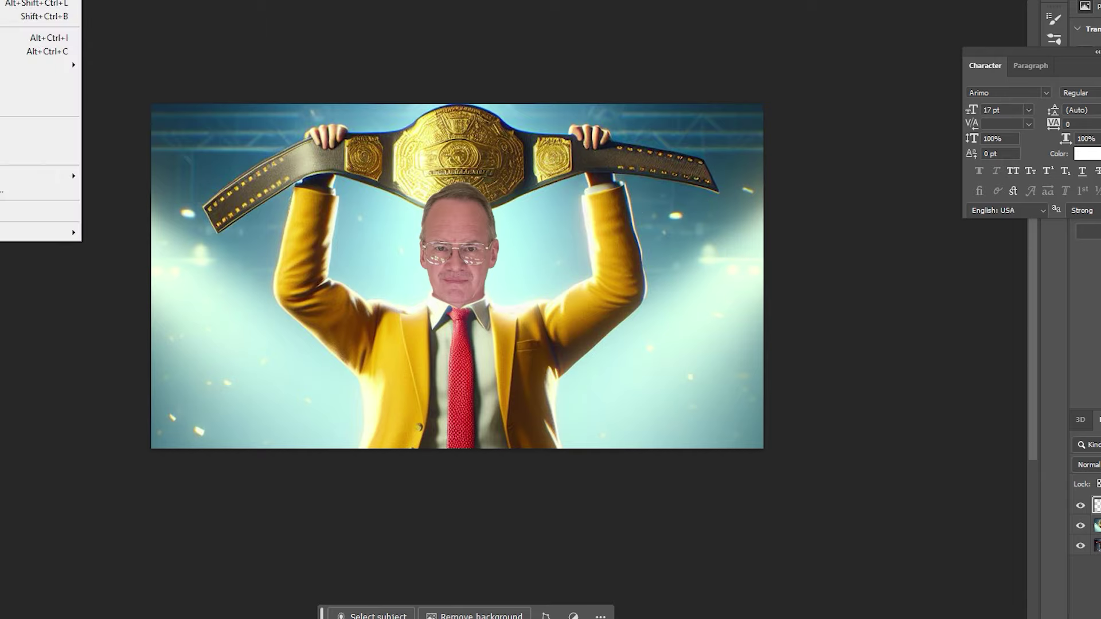
key(j)
key(Return)
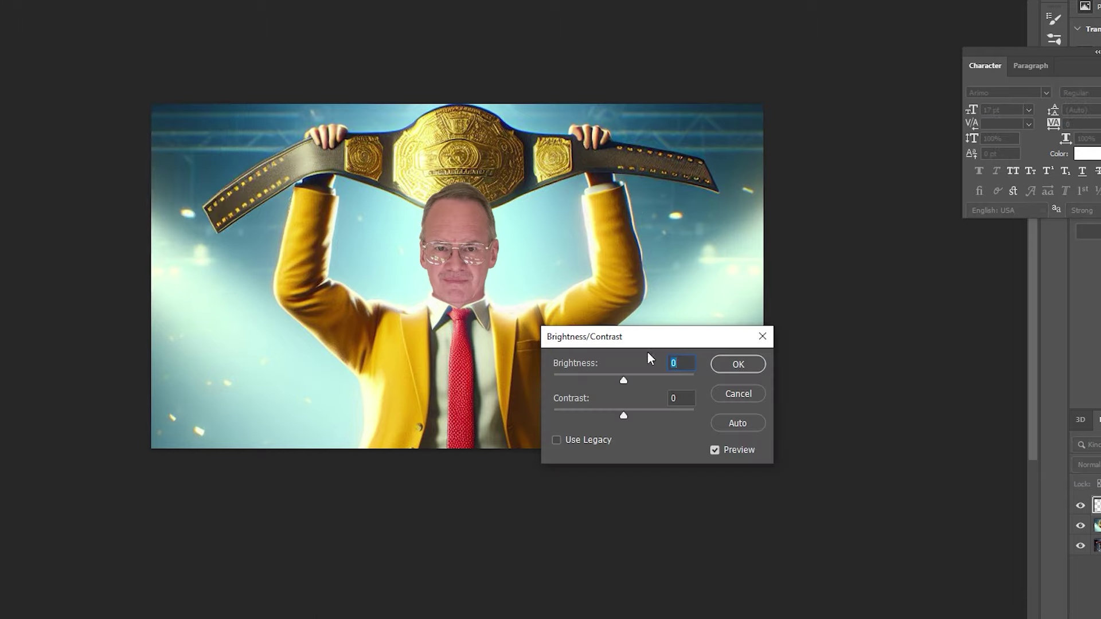
key(Tab)
key(Escape)
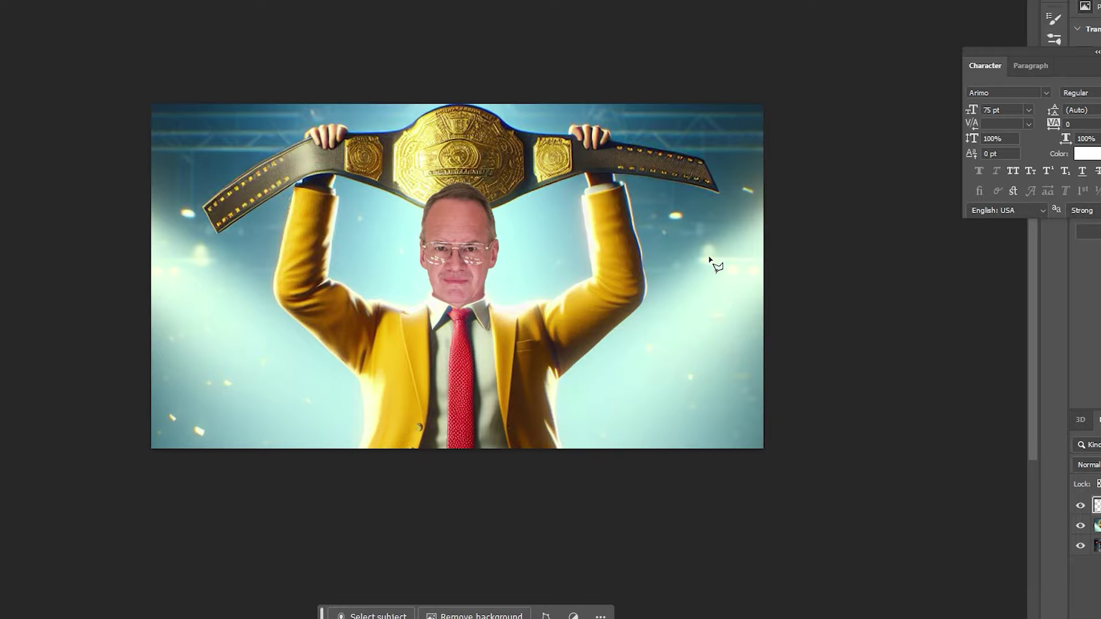
key(ctrl+minus)
key(ctrl+minus)
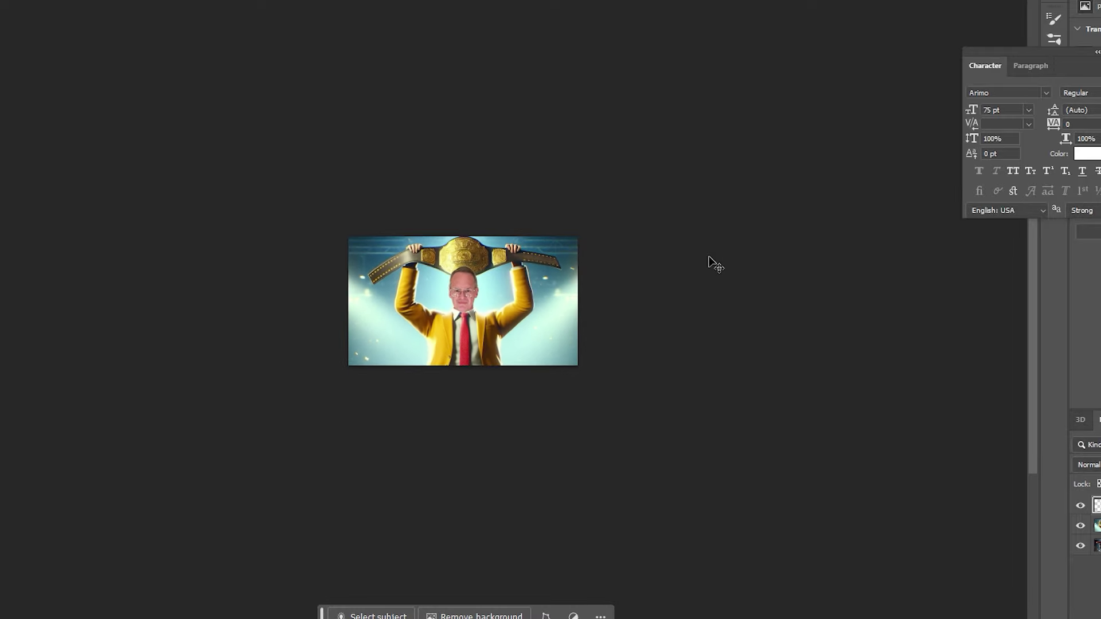
key(ctrl+plus)
key(ctrl+plus)
key(ctrl+plus)
key(ctrl+plus)
scroll(657, 228, up, 8)
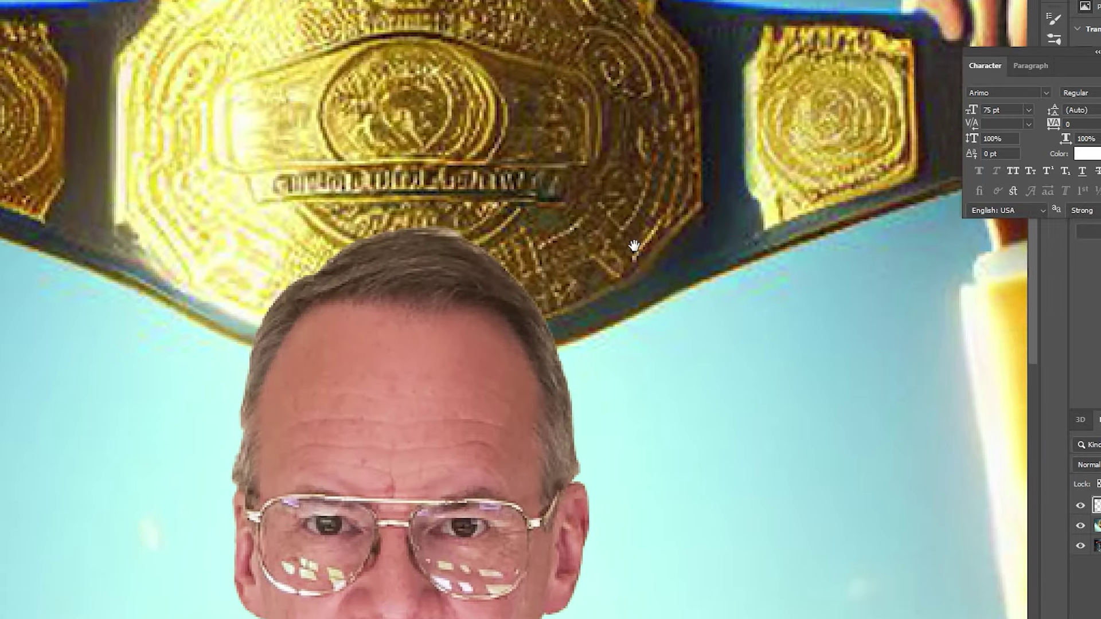
click(1081, 507)
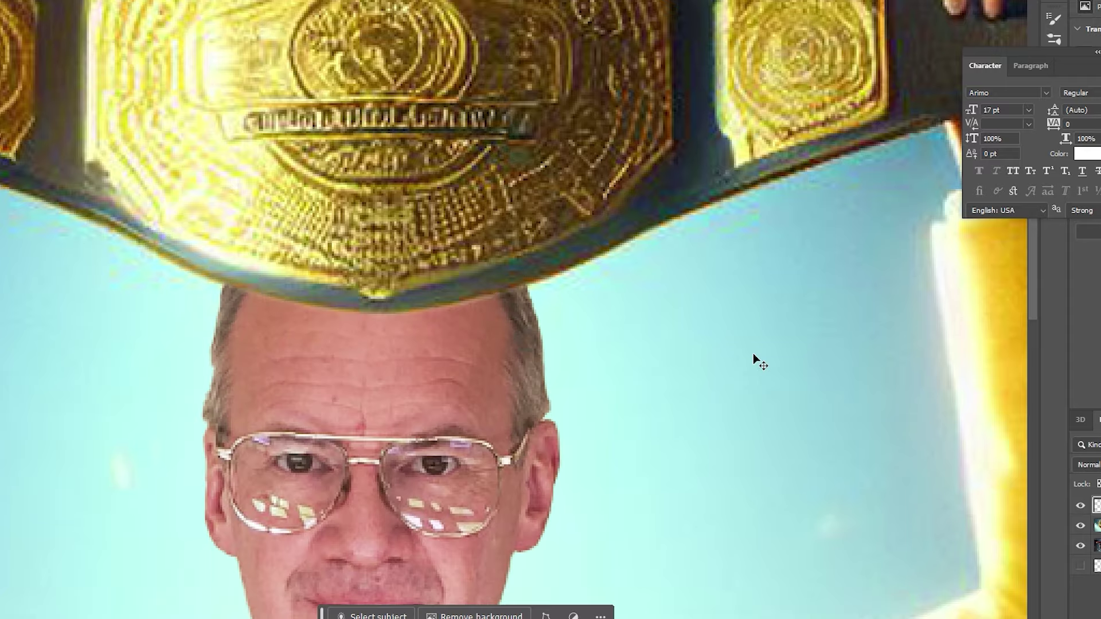
key(ctrl+minus)
key(ctrl+minus)
key(ctrl+minus)
key(ctrl+minus)
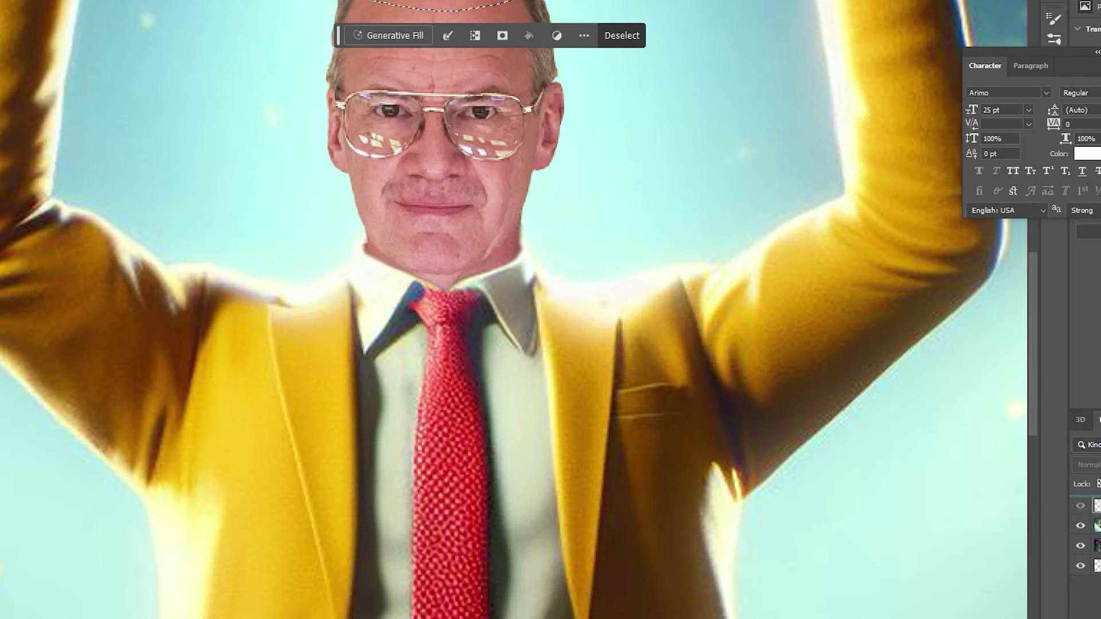
key(ctrl+j)
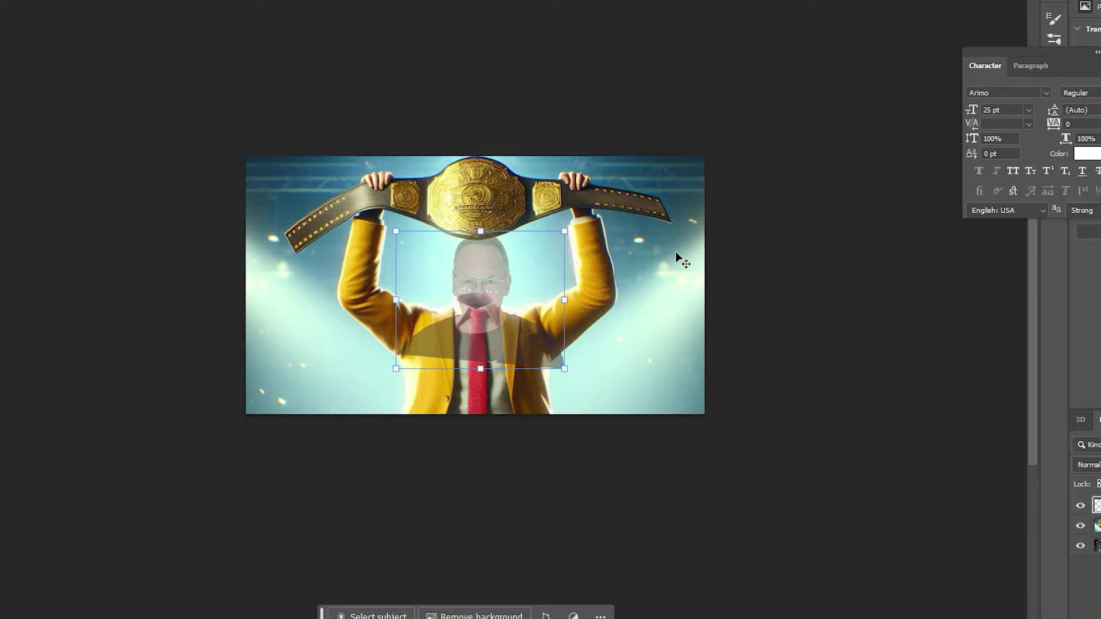
Hide the old face layer, then paste the portrait and enlarge and tilt it.
click(1079, 509)
key(ctrl+v)
drag(704, 156, 851, 72)
drag(682, 174, 507, 130)
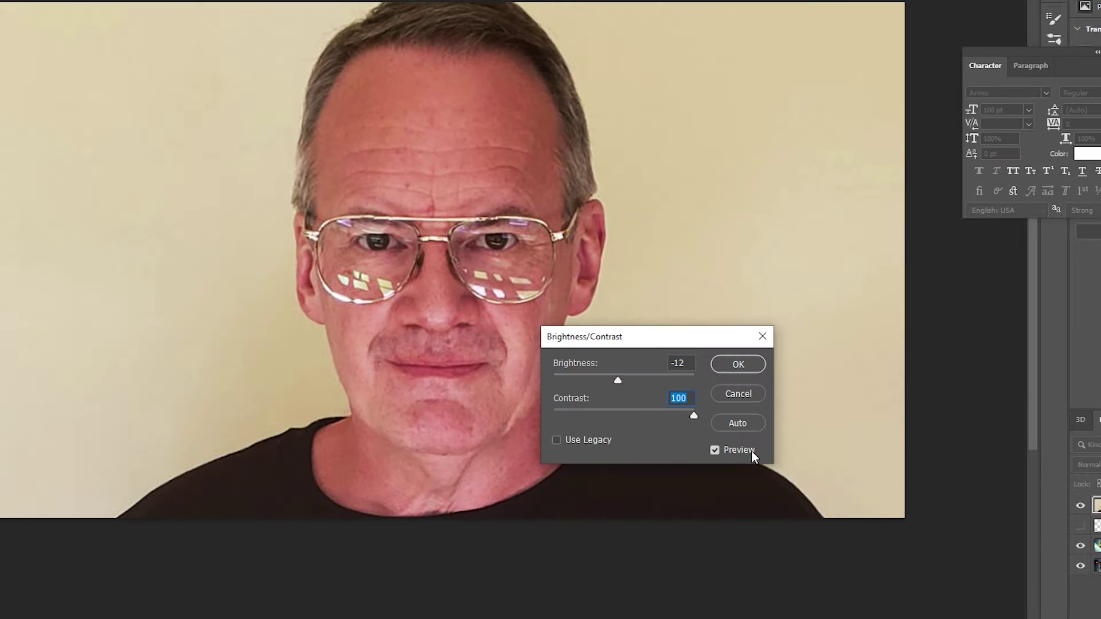
Apply Brightness/Contrast (-12, 100) to the portrait and remove its background.
click(752, 457)
click(752, 457)
key(Return)
click(498, 432)
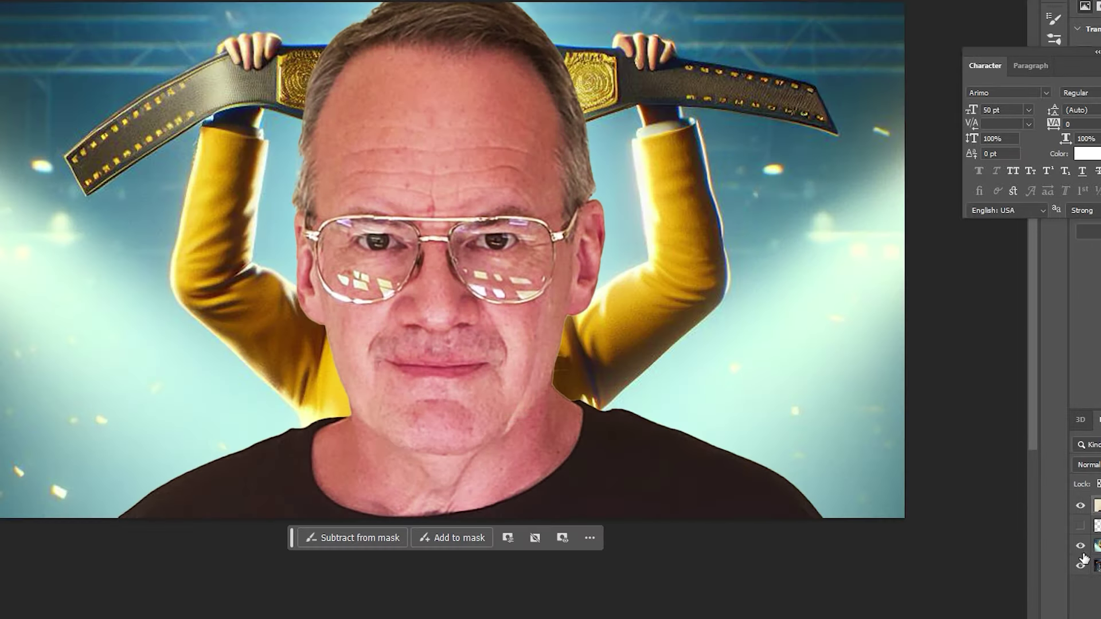
Hide both background layers and create a new empty layer on top.
click(1080, 545)
click(1080, 565)
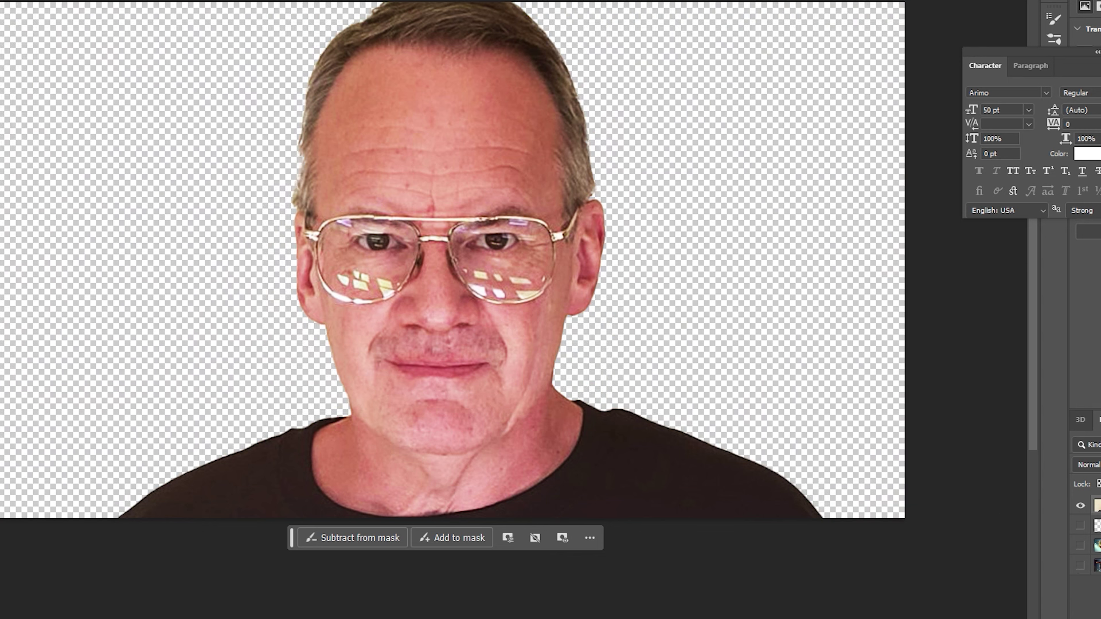
key(alt+t)
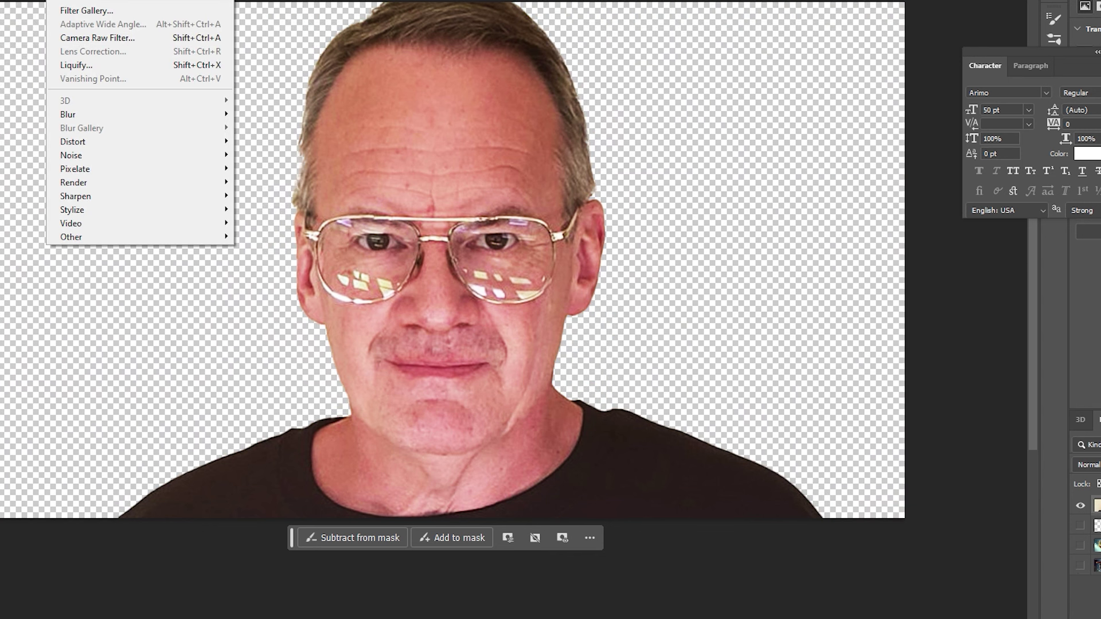
key(Escape)
key(ctrl+shift+alt+n)
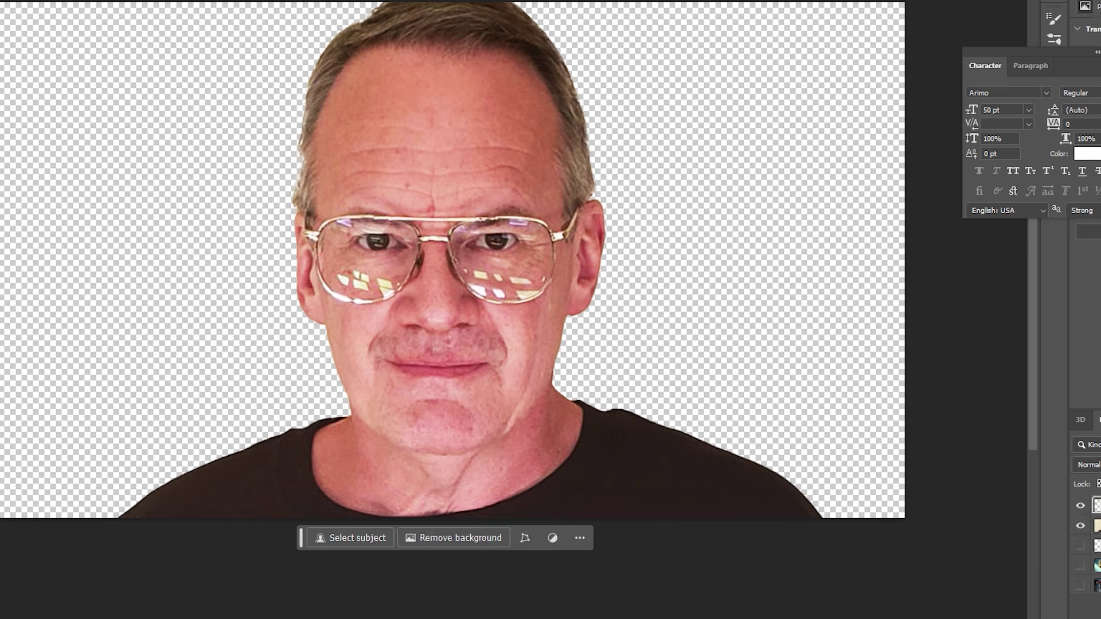
Stamp the visible portrait to the top layer and set Oil Paint with higher bristle detail, lighting off.
key(ctrl+shift+alt+e)
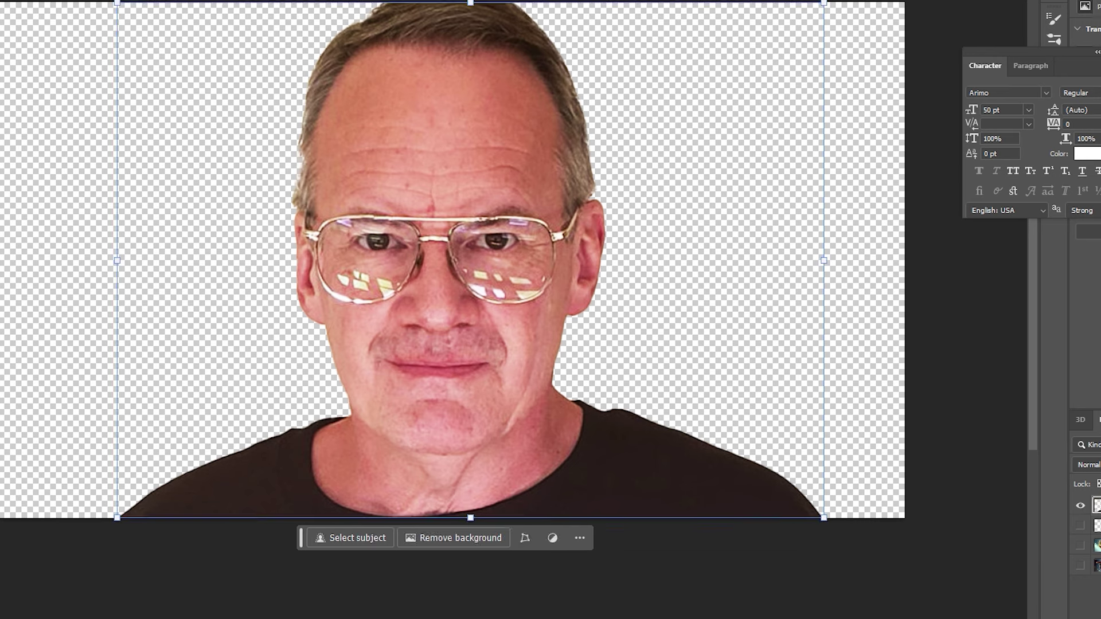
key(alt+t)
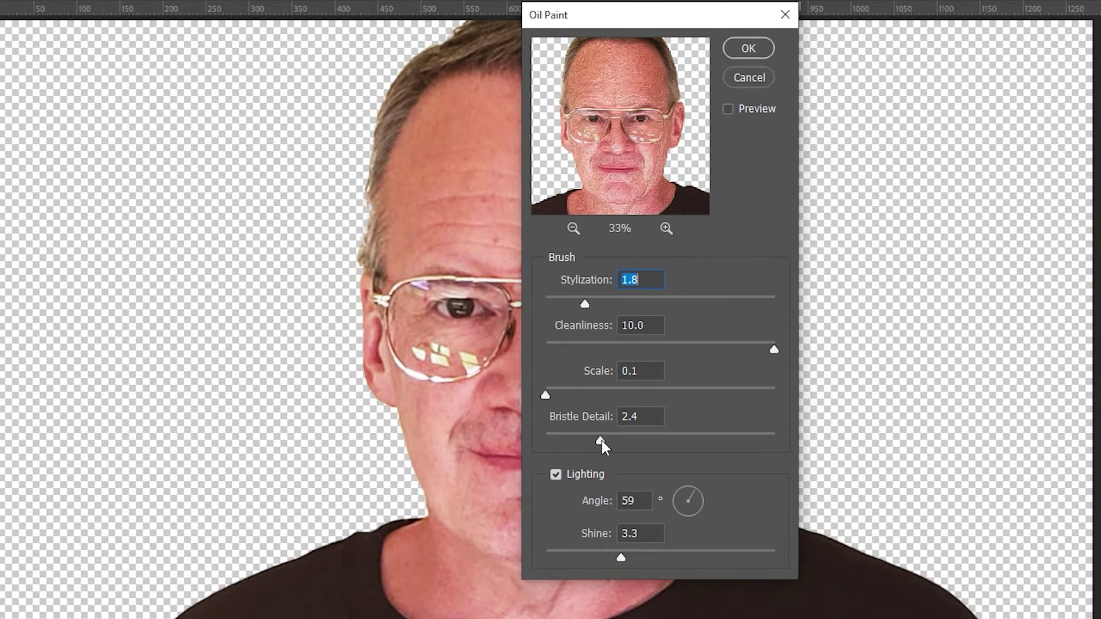
drag(602, 445, 592, 444)
click(556, 474)
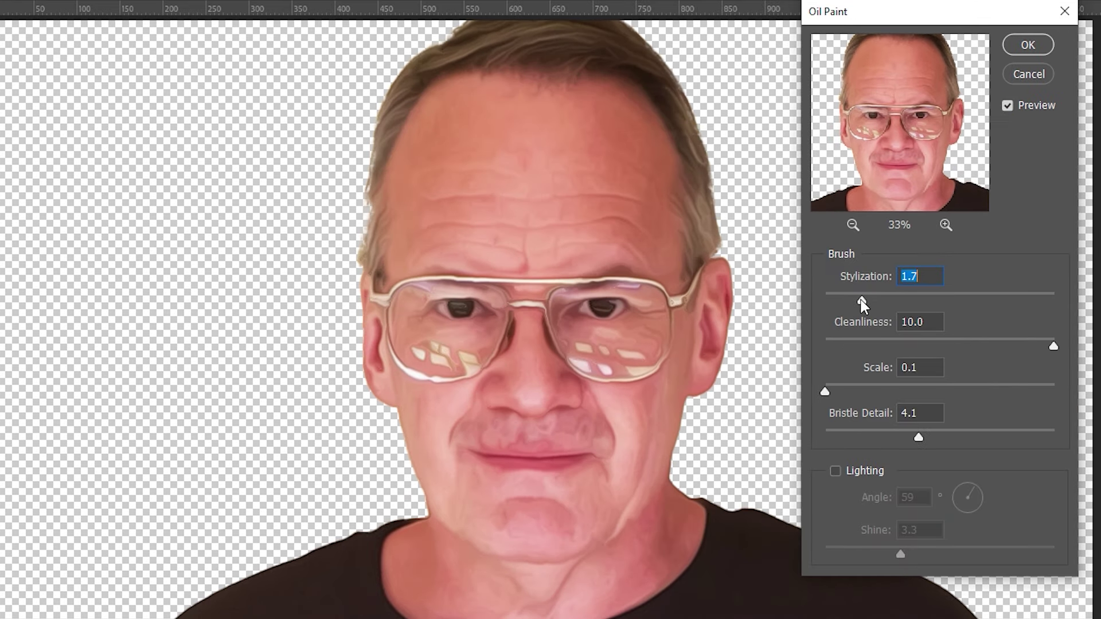
click(861, 298)
Apply the Oil Paint effect and zoom in to inspect the painted portrait.
scroll(513, 206, down, 2)
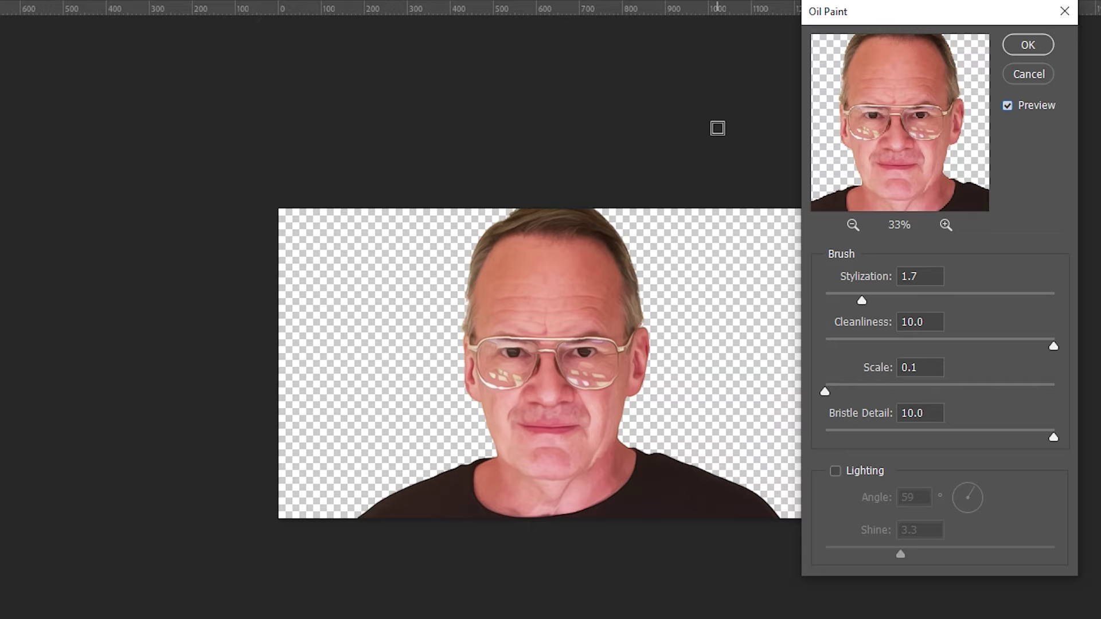
scroll(718, 129, down, 1)
scroll(718, 128, down, 1)
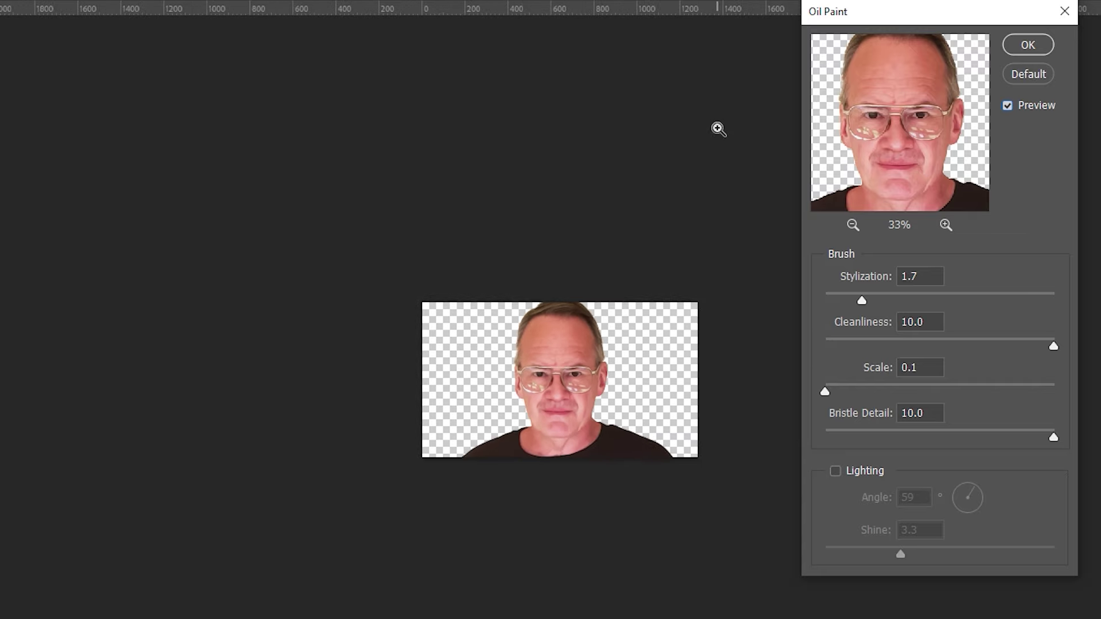
scroll(718, 128, down, 1)
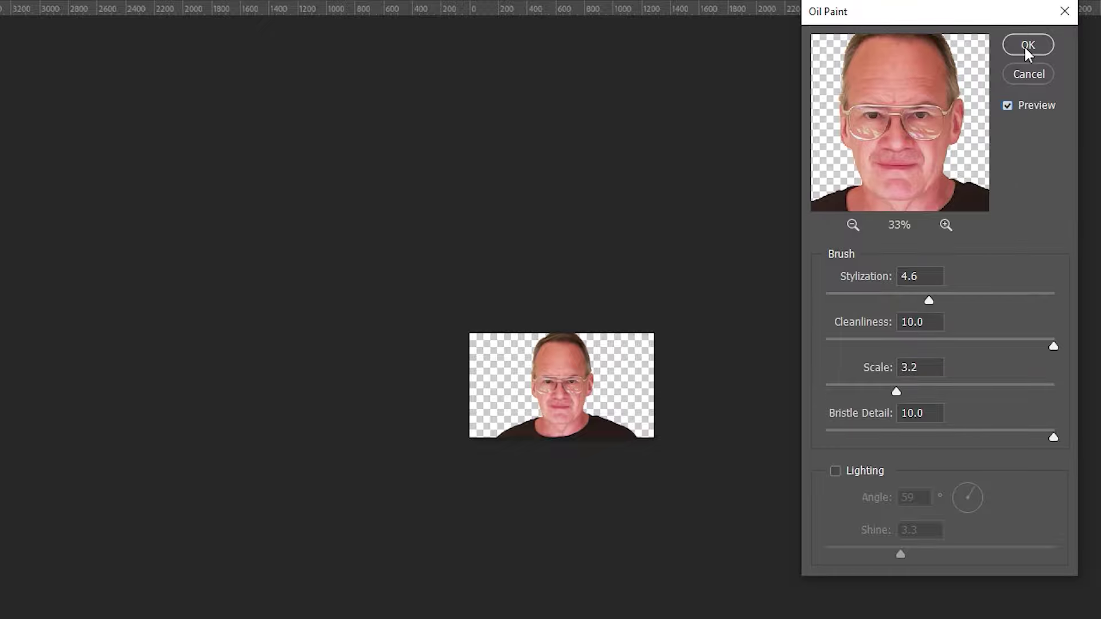
click(1027, 46)
key(ctrl+t)
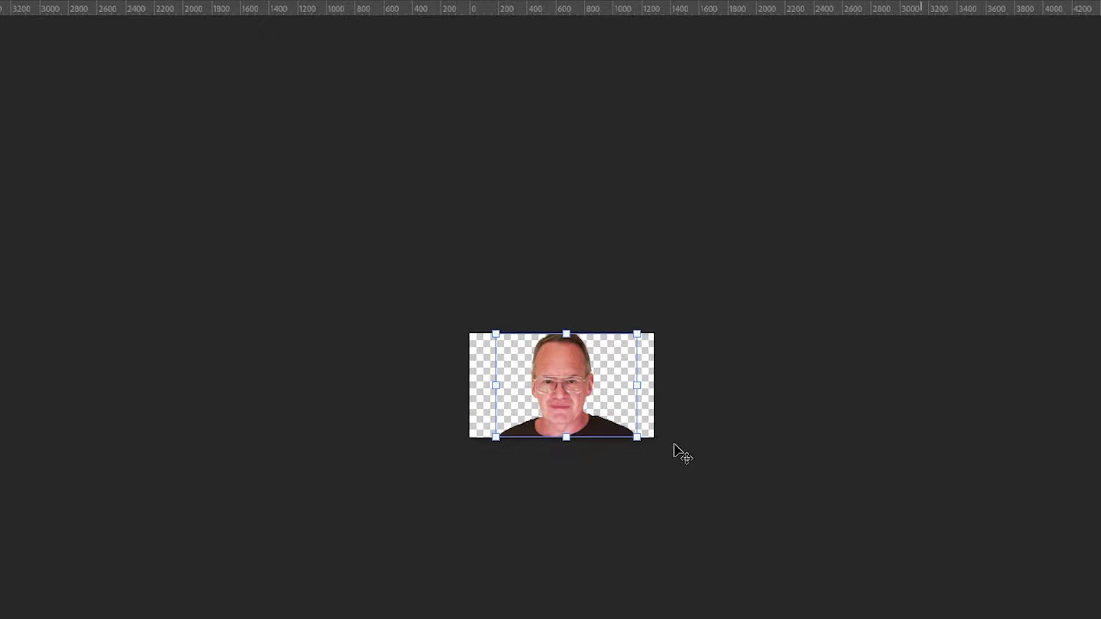
key(ctrl+plus)
key(ctrl+plus)
key(ctrl+plus)
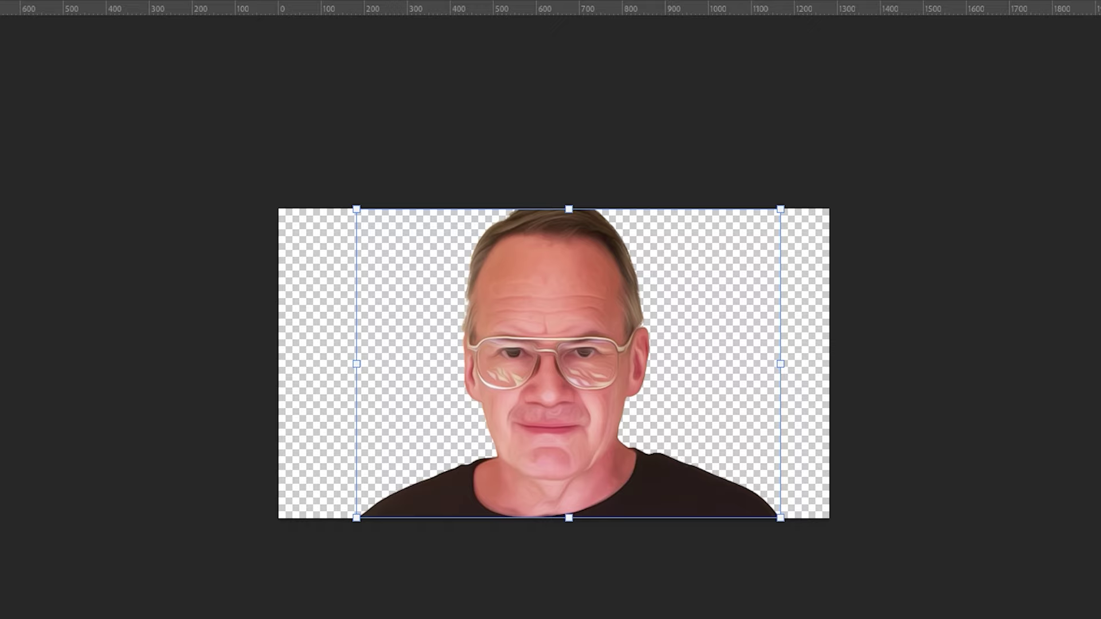
key(Return)
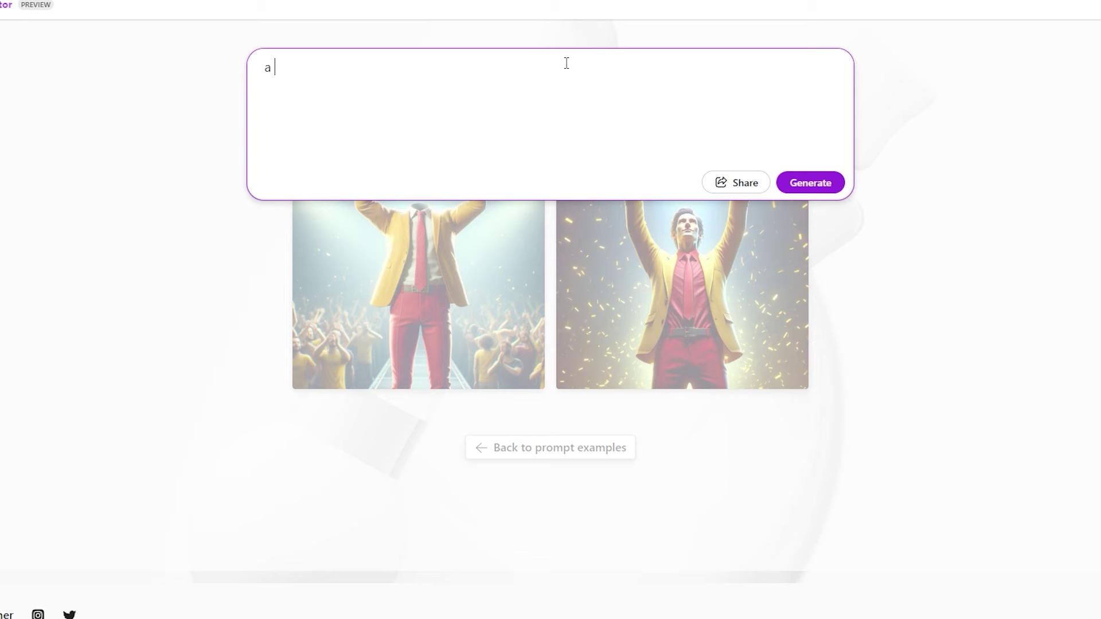
Generate WWE-style wrestling arena images with an excited crowd and copy the first result.
text(WWE style wrestling arena with an excited crowd looking at the wrestling ring, cinematic, neon colors, vibrant, photorealistic)
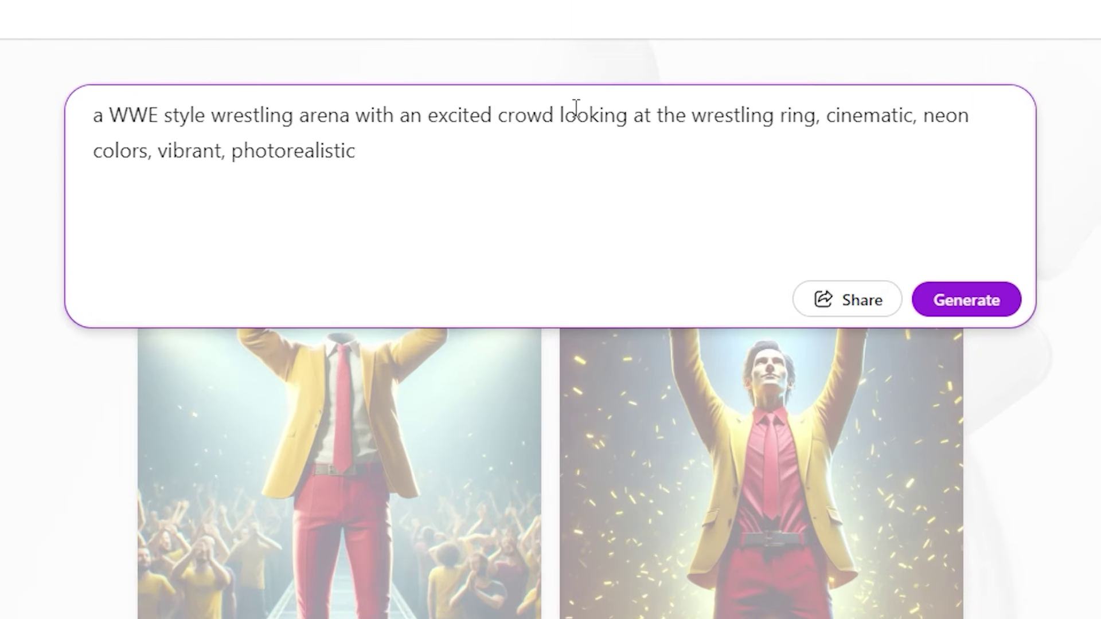
click(1001, 309)
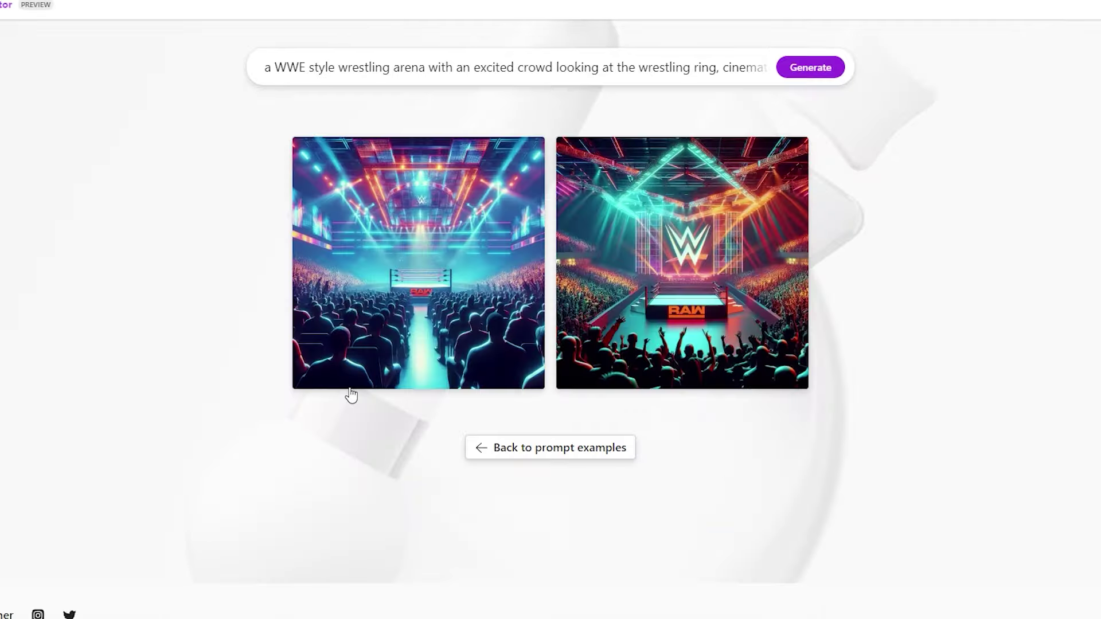
click(351, 393)
right_click(366, 258)
click(403, 276)
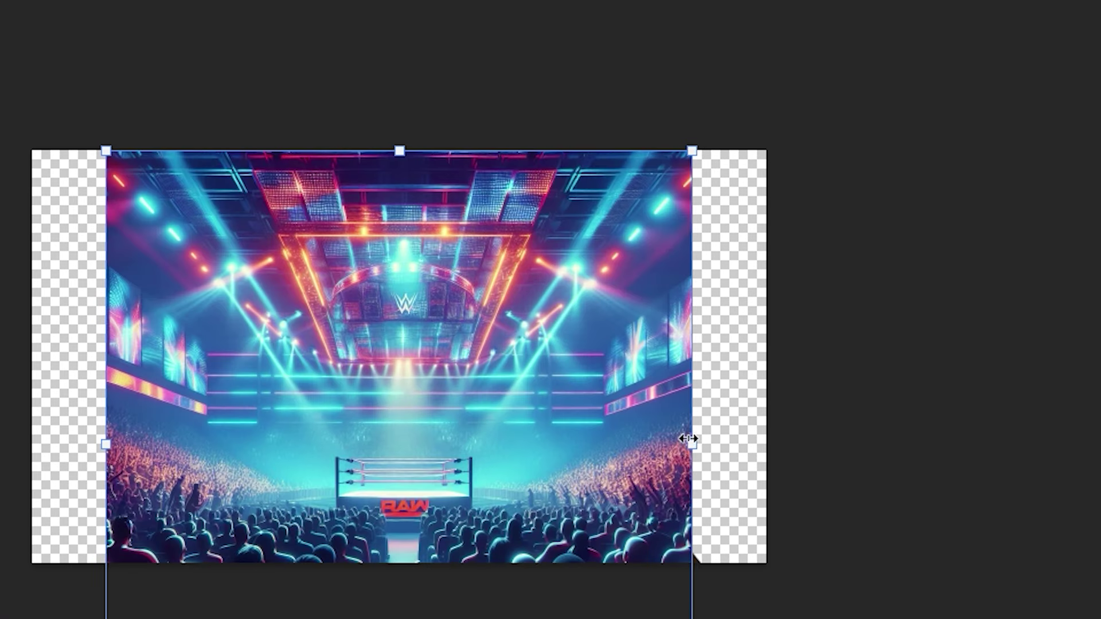
Scale the arena image to fill the canvas, nudge it into place, and send it behind the man.
drag(688, 438, 251, 375)
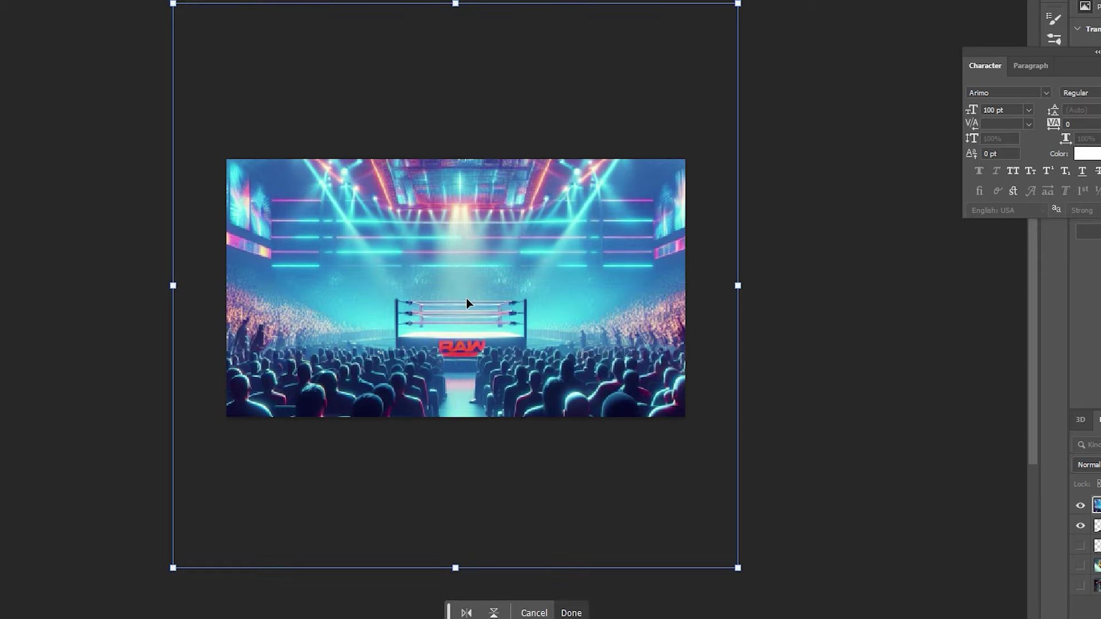
key(Up)
key(Up)
key(Up)
key(Up)
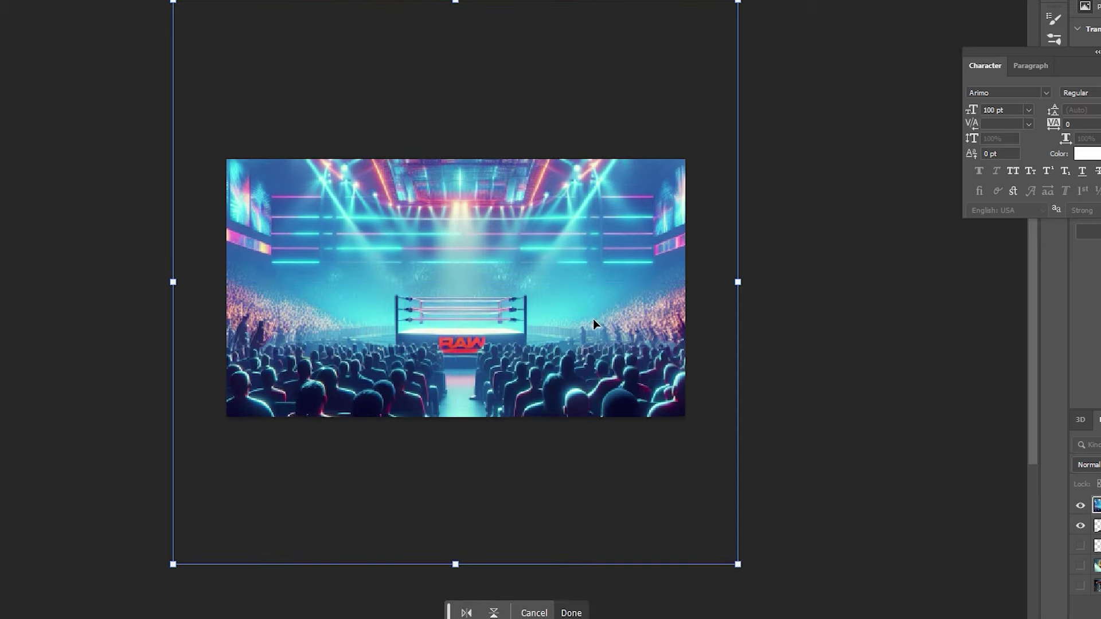
key(Left)
key(Left)
key(Left)
key(Left)
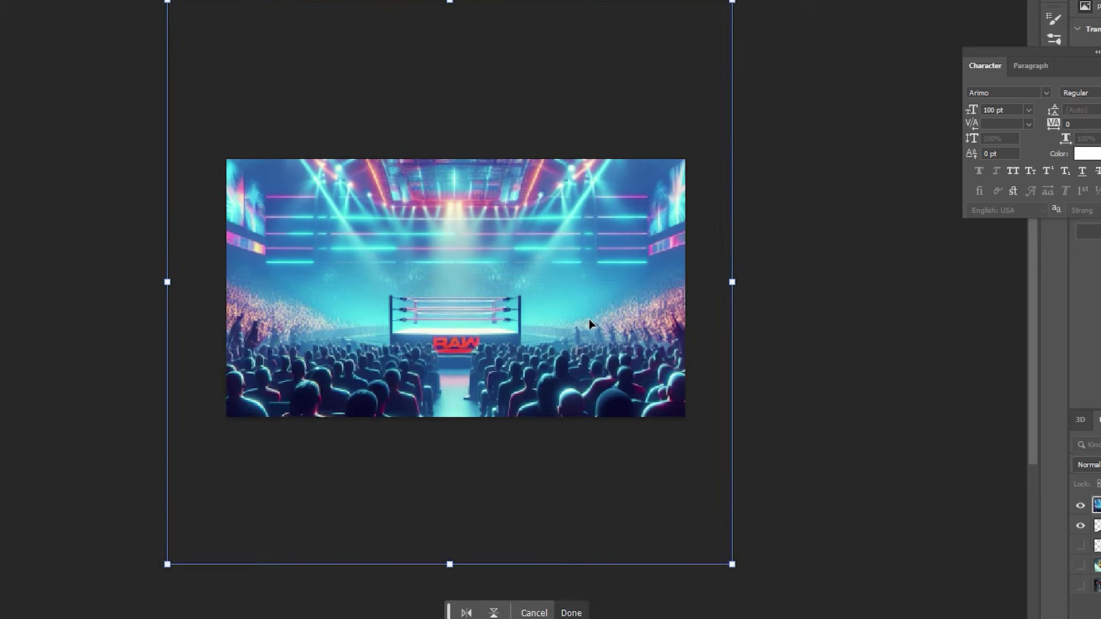
key(Up)
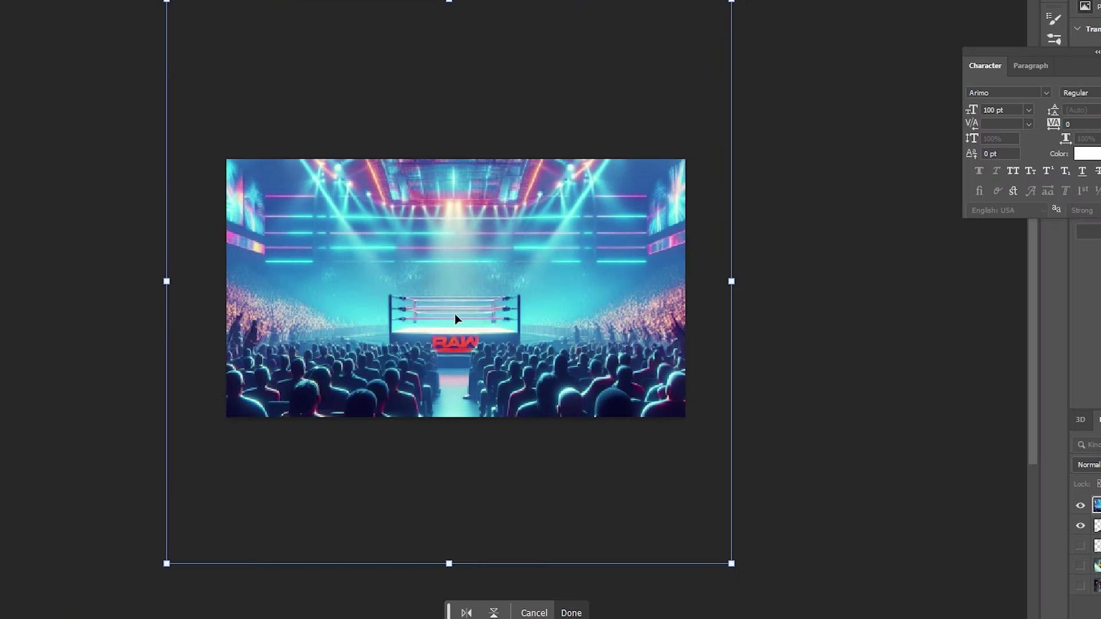
key(Return)
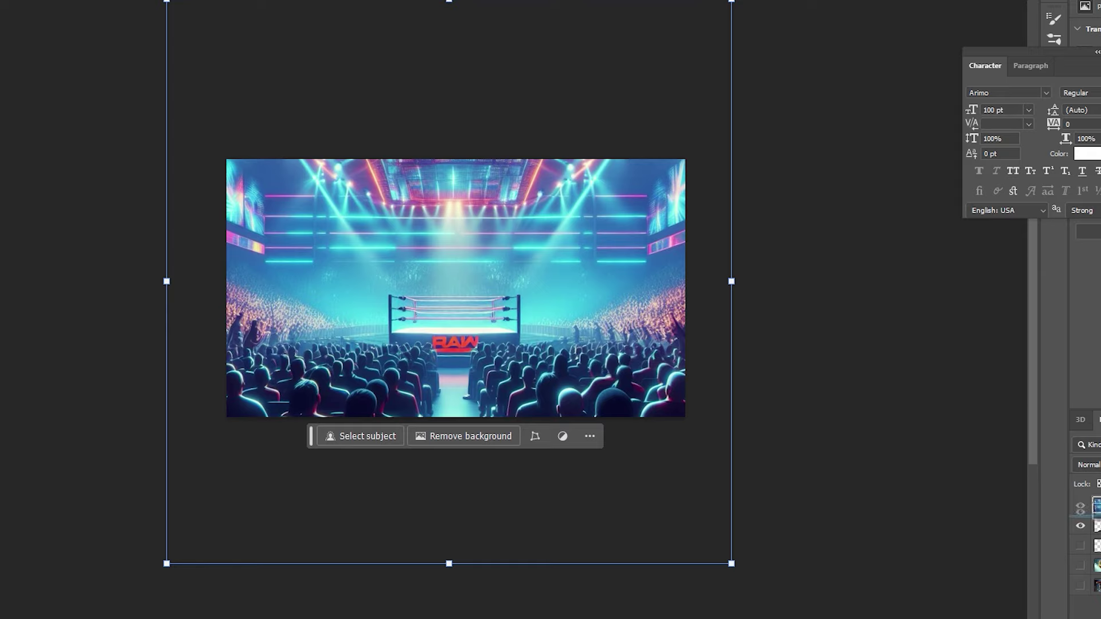
key(ctrl+bracketleft)
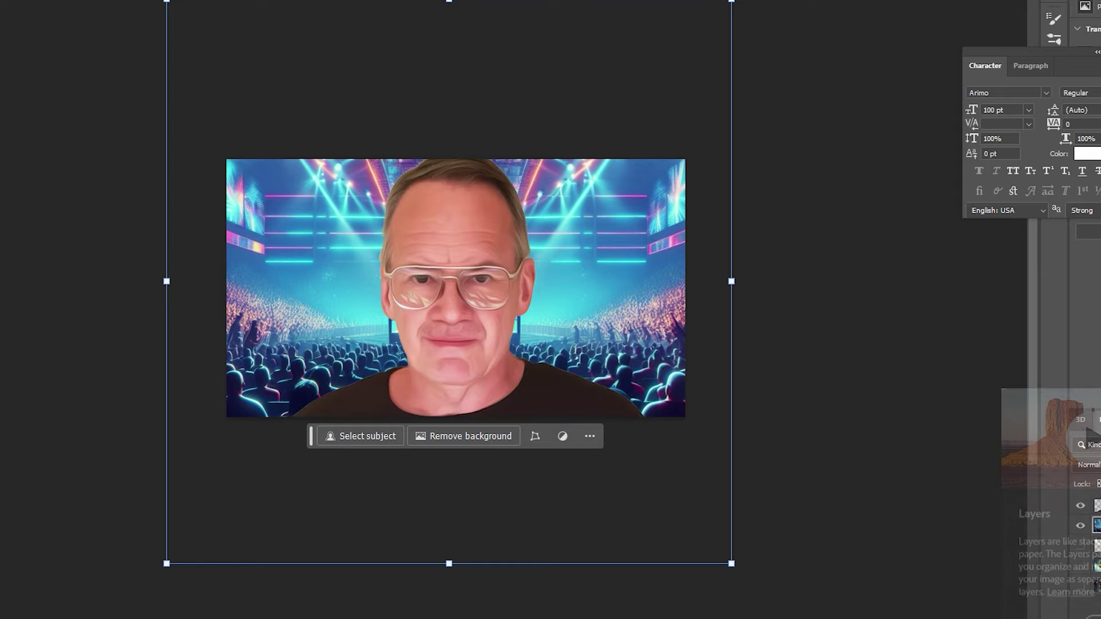
click(793, 386)
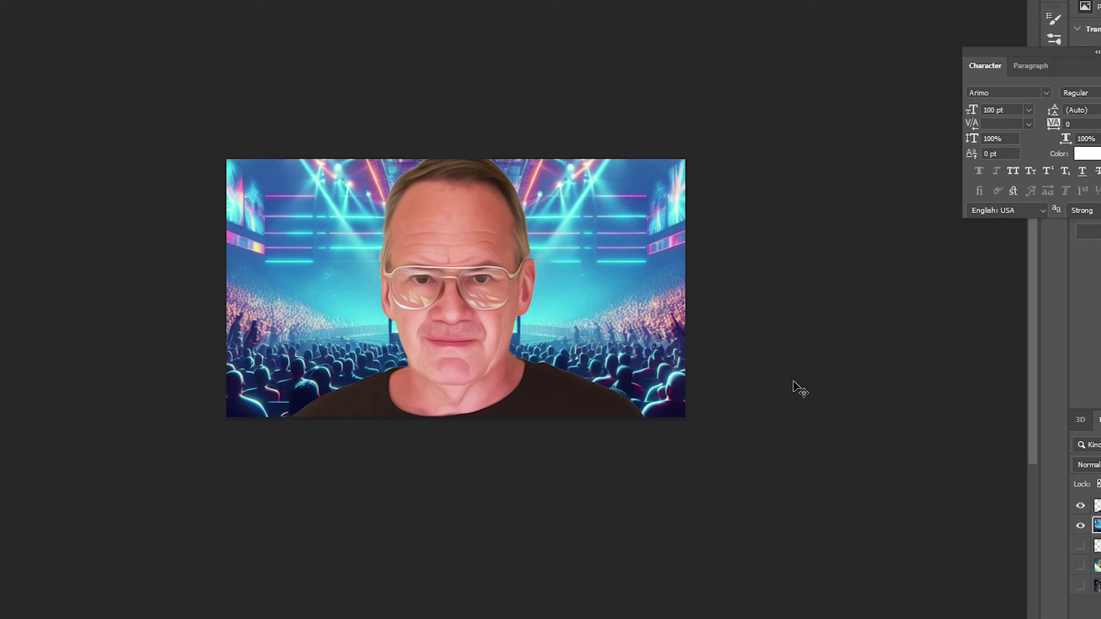
Open the orange-shirt park photo and the white-suit photo together, showing the white-suit image.
key(ctrl+z)
key(ctrl+o)
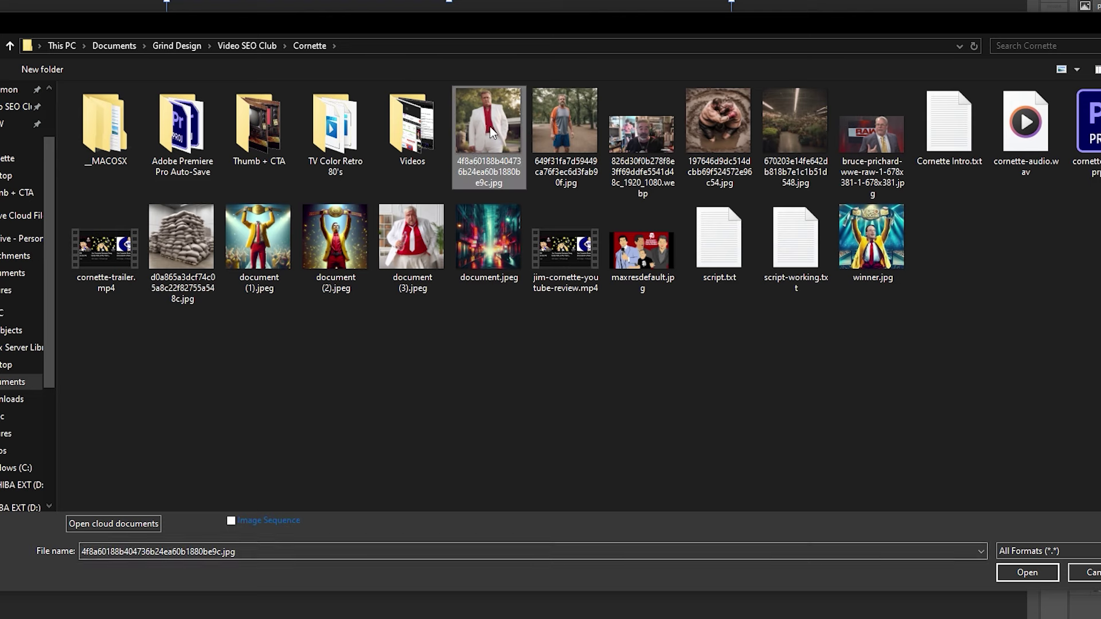
ctrl+click(560, 138)
key(Return)
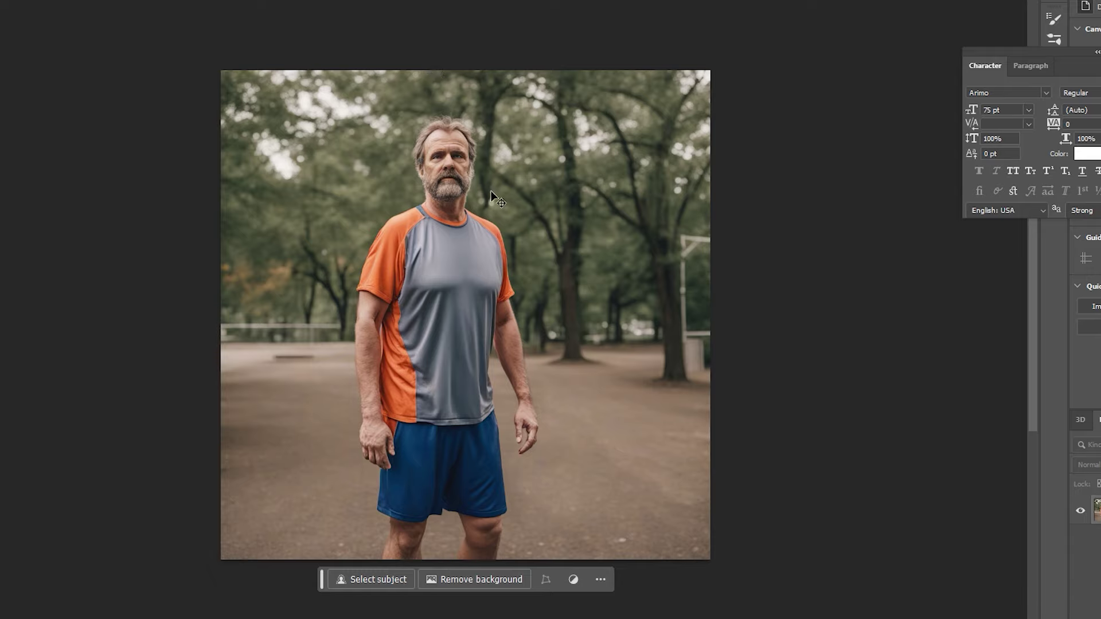
key(ctrl+Tab)
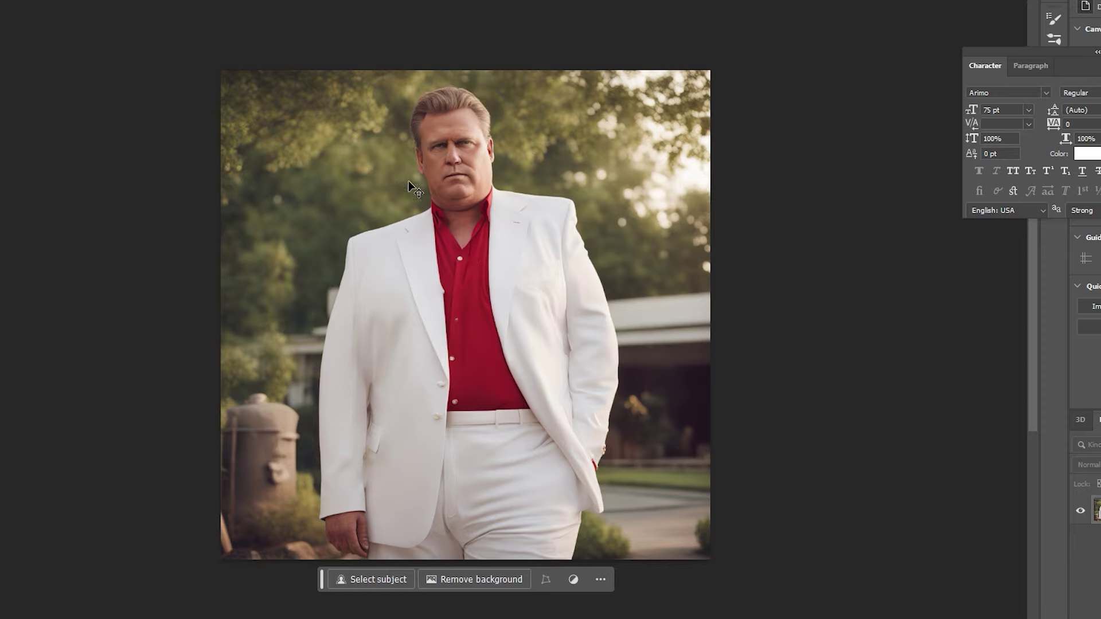
Remove the white-suit photo's background and merge its two layers into one.
click(473, 578)
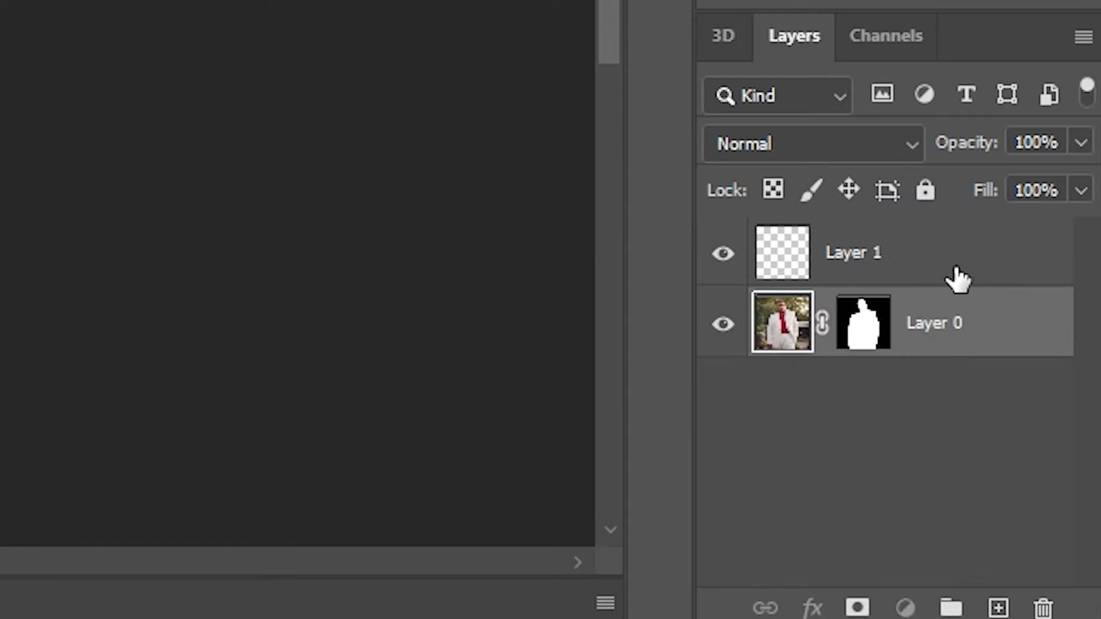
shift+click(956, 270)
key(ctrl+e)
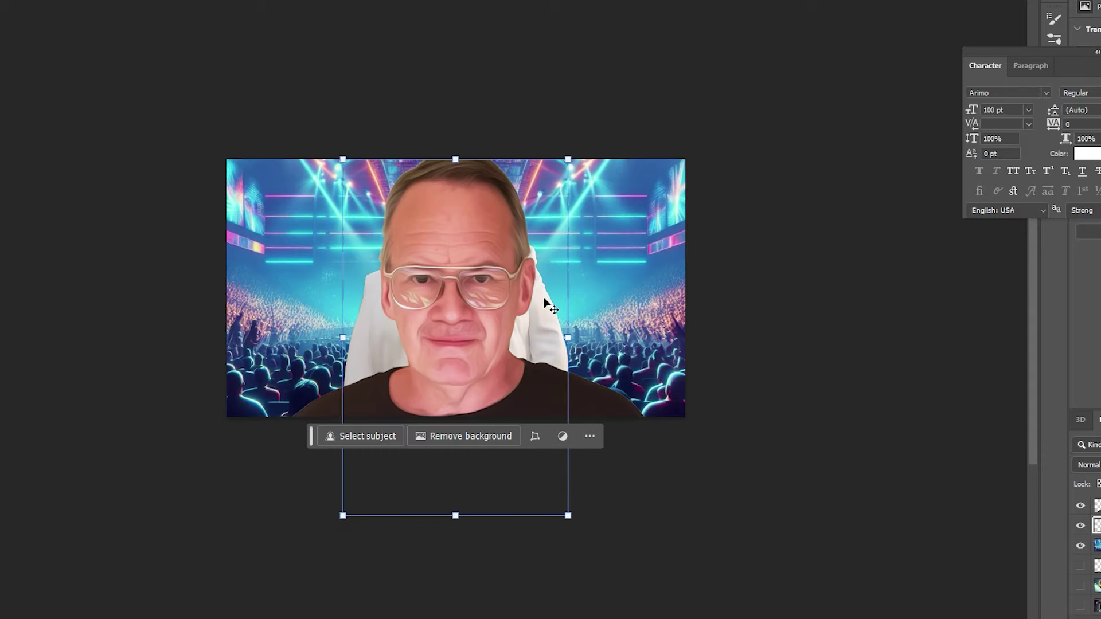
Place the white-suited man, slightly tilted and shrunk, right of the man in glasses; cut out the orange-shirted man.
drag(533, 304, 672, 362)
drag(700, 304, 705, 319)
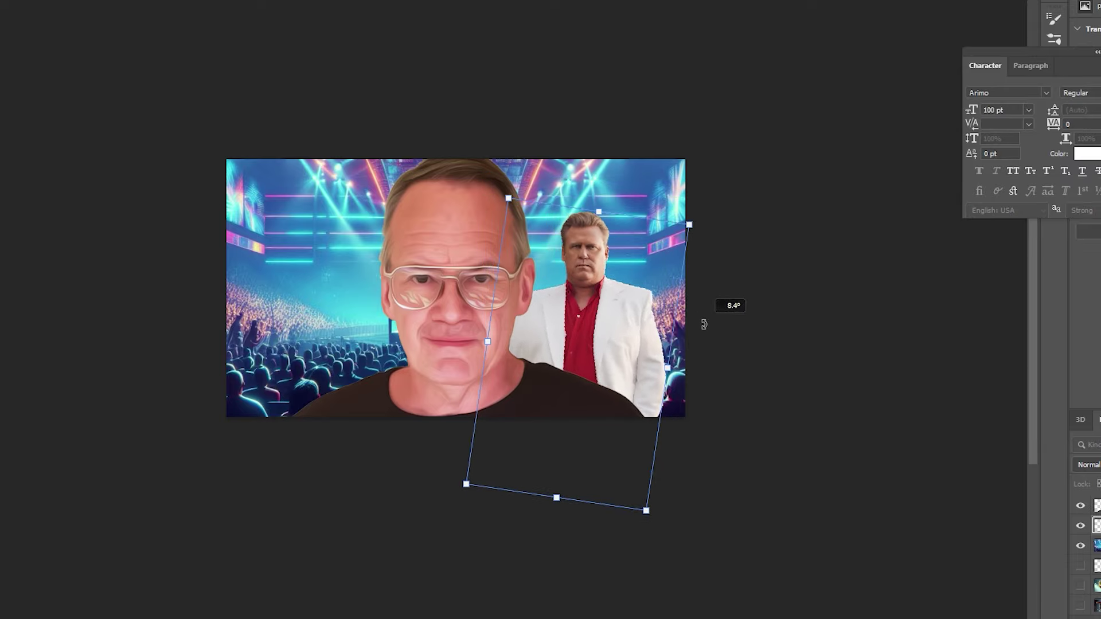
drag(582, 326, 609, 312)
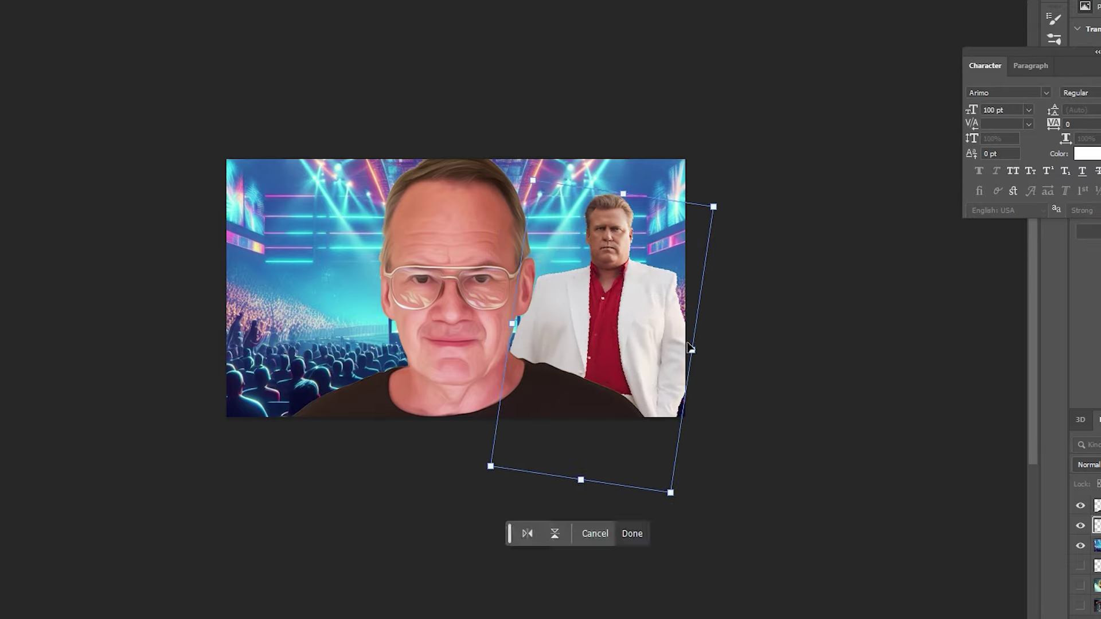
drag(690, 347, 629, 331)
drag(737, 336, 716, 326)
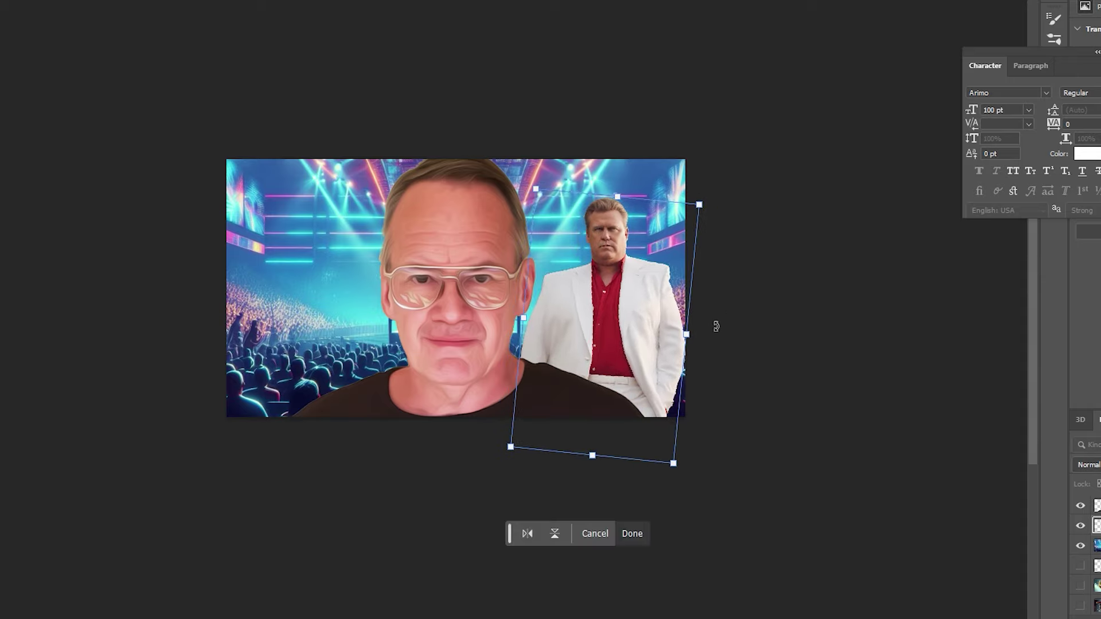
drag(641, 310, 683, 337)
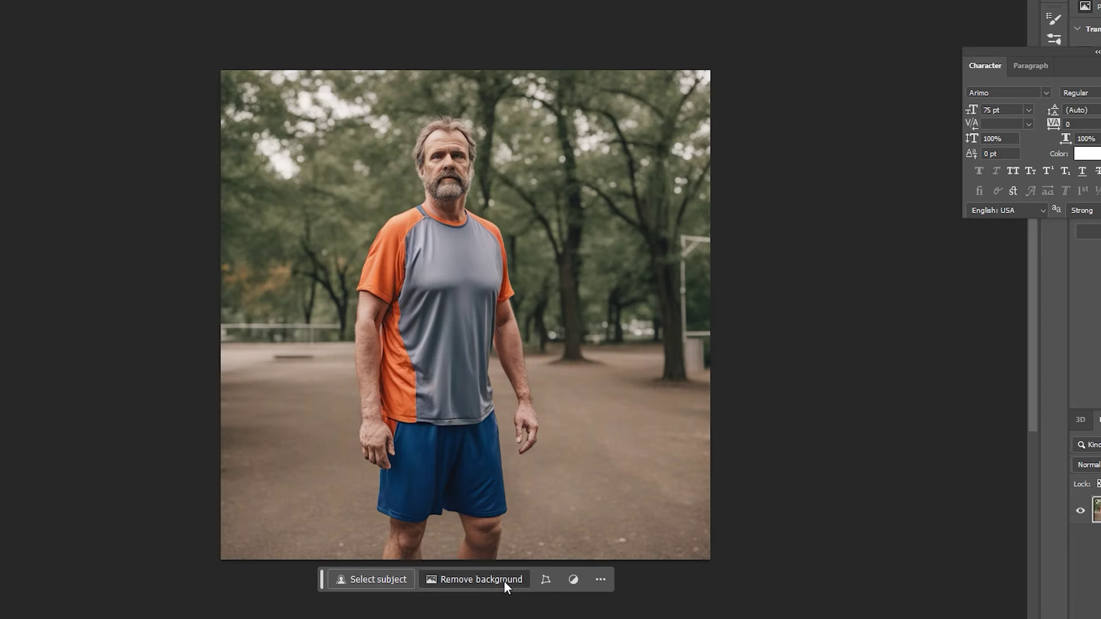
click(504, 580)
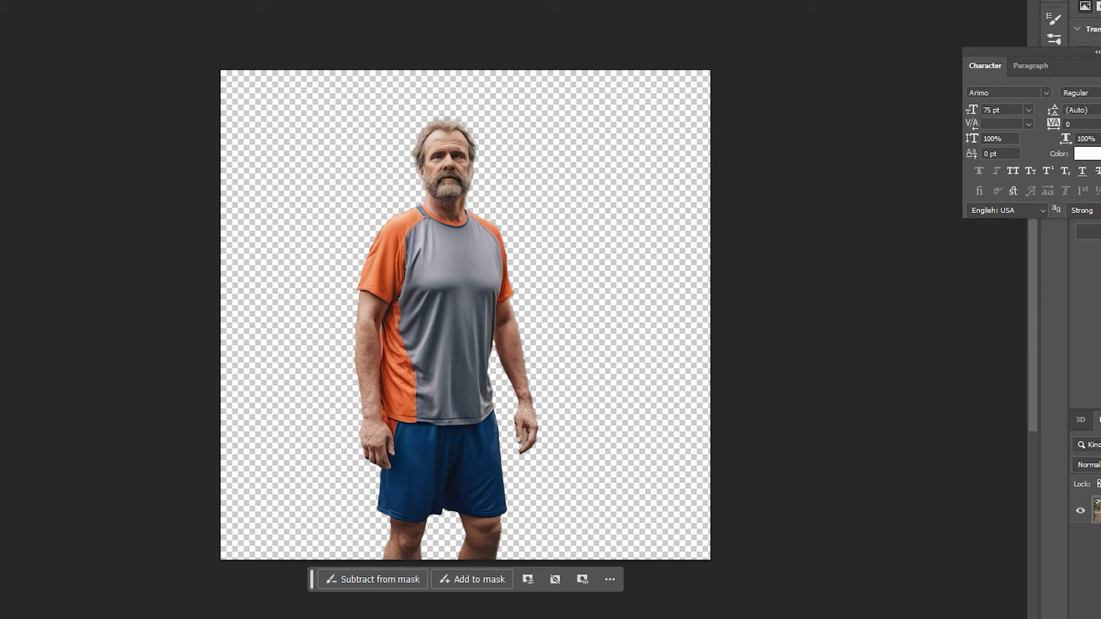
Paste the cut-out orange-shirted man into the arena, moved to the left and enlarged.
key(ctrl+shift+alt+n)
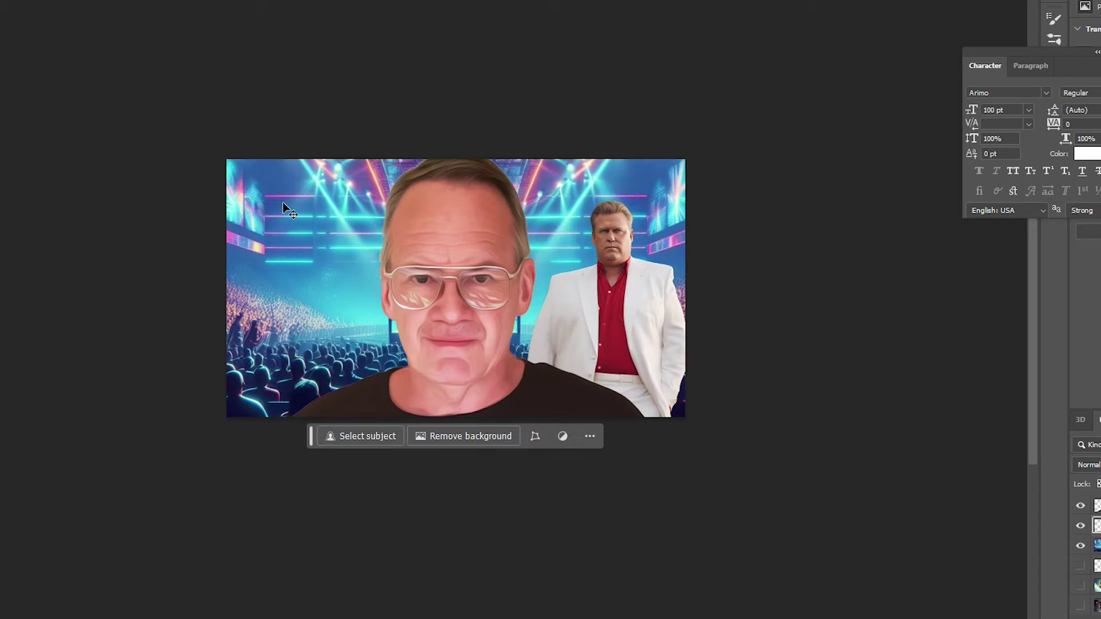
key(ctrl+v)
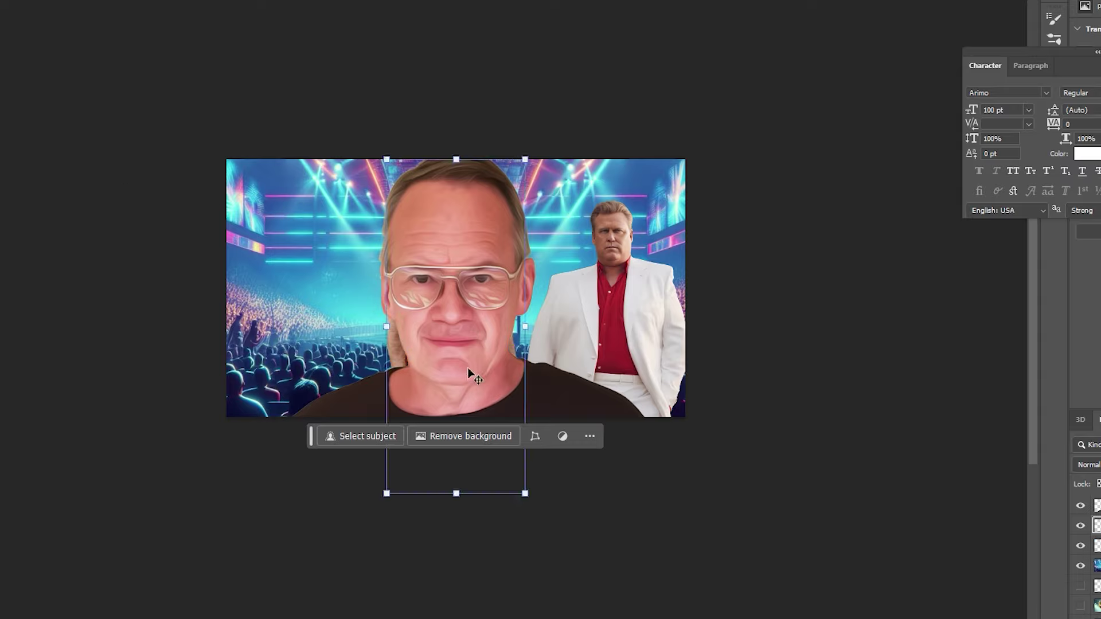
drag(468, 373, 316, 396)
mouse_move(374, 347)
mouse_down()
mouse_move(406, 351)
mouse_move(382, 347)
mouse_up()
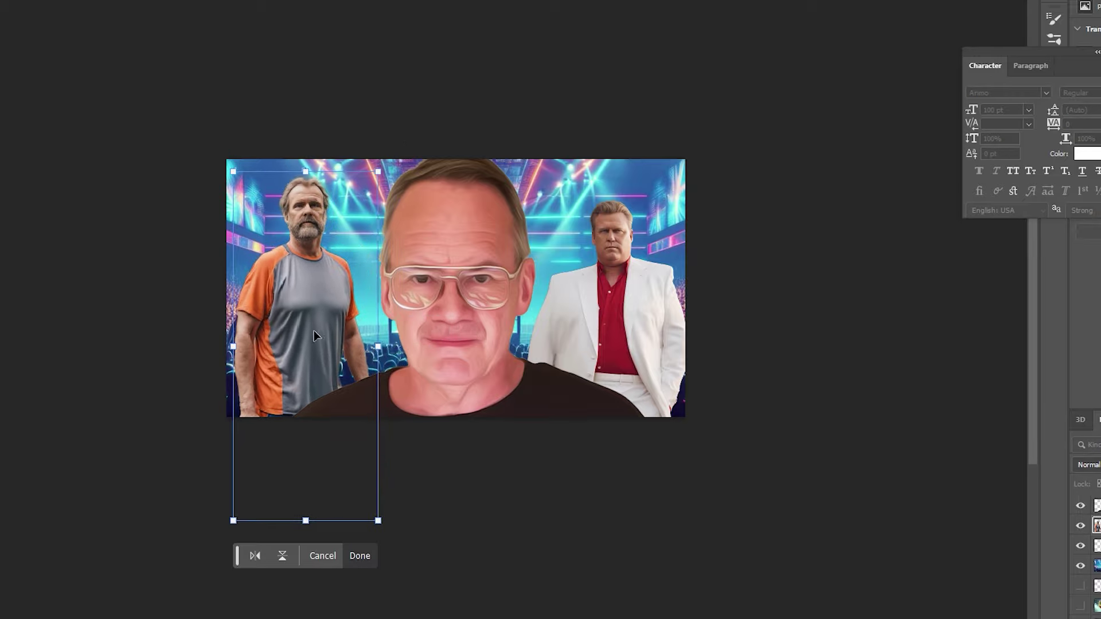
drag(315, 337, 302, 350)
drag(372, 373, 346, 380)
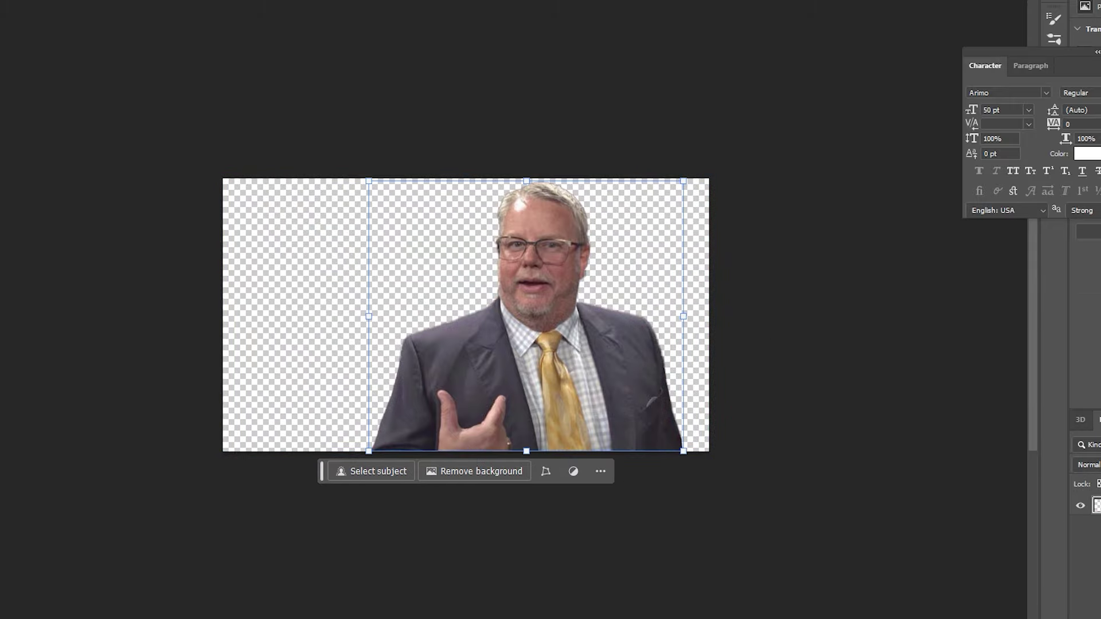
Apply a painterly filter to the cut-out man, undo it, and finish the transform.
key(alt+t)
key(Return)
key(ctrl+z)
key(w)
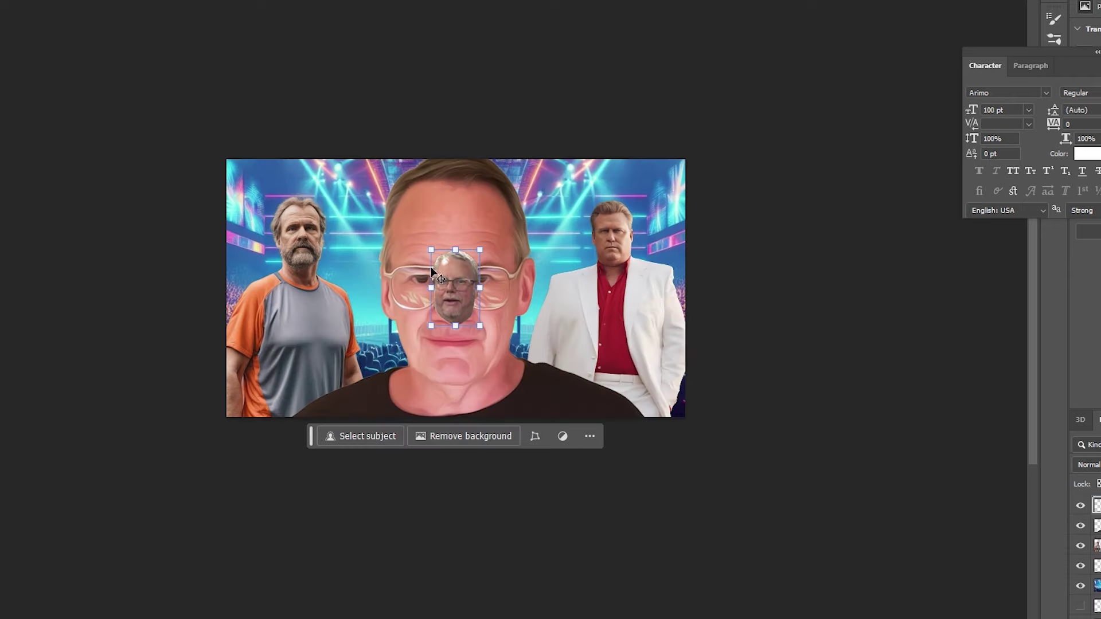
Drag the small pasted face onto the white-suited man's head on the right and check the fit.
drag(447, 294, 603, 242)
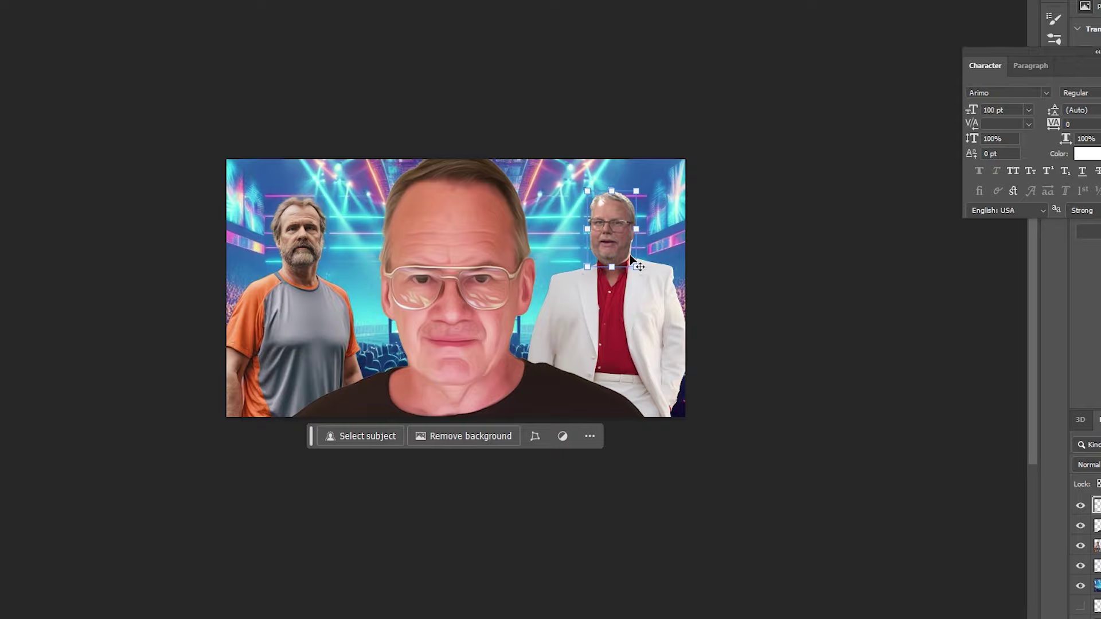
scroll(624, 273, up, 4)
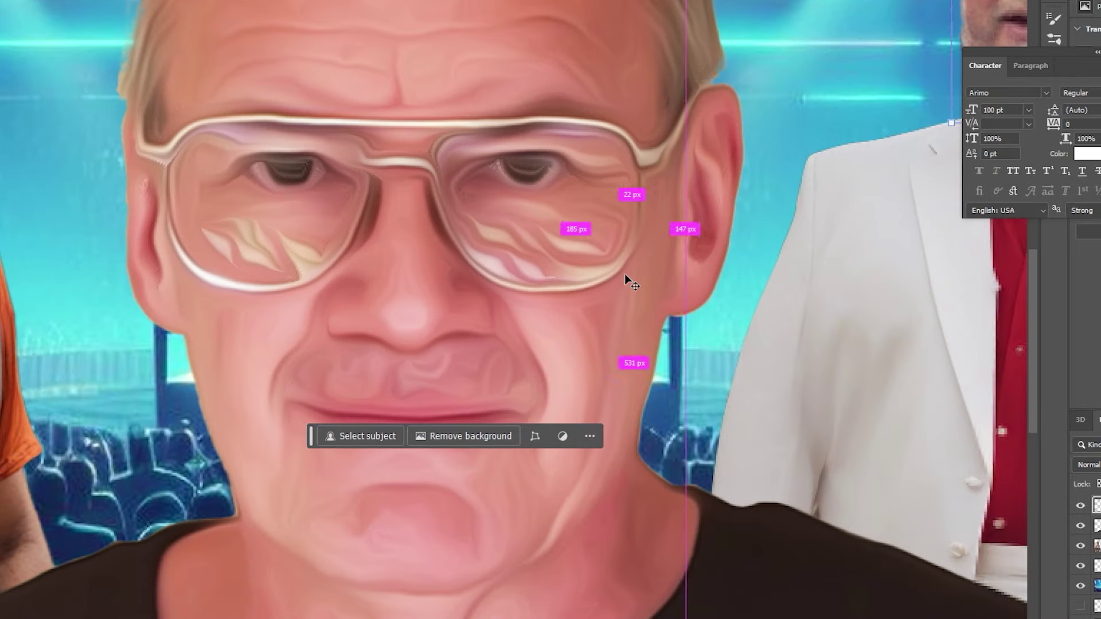
drag(878, 239, 705, 327)
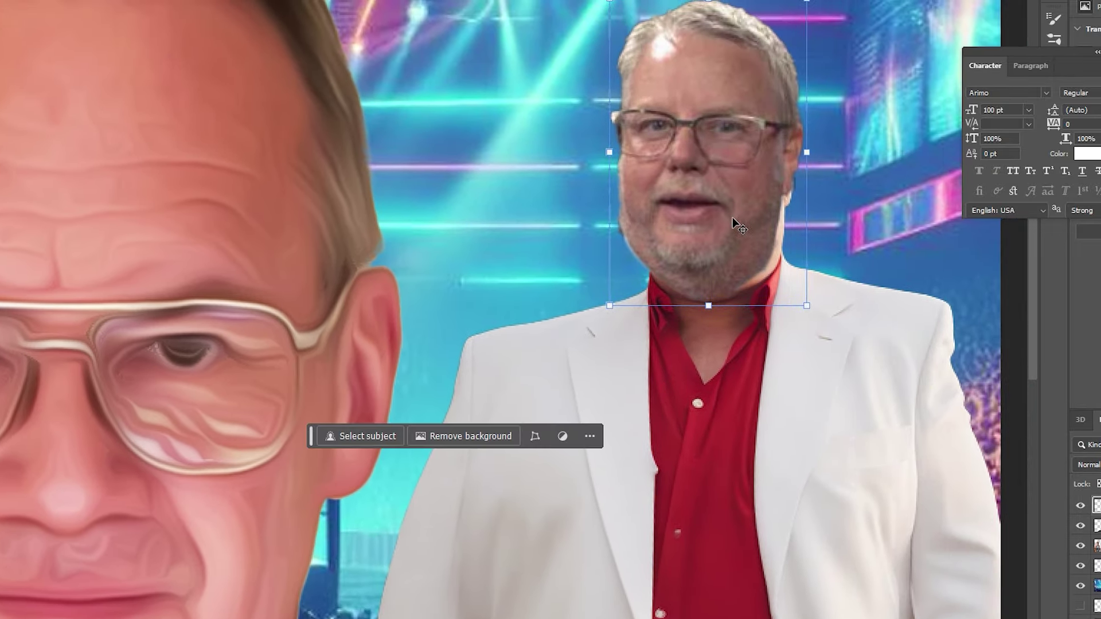
drag(734, 223, 871, 250)
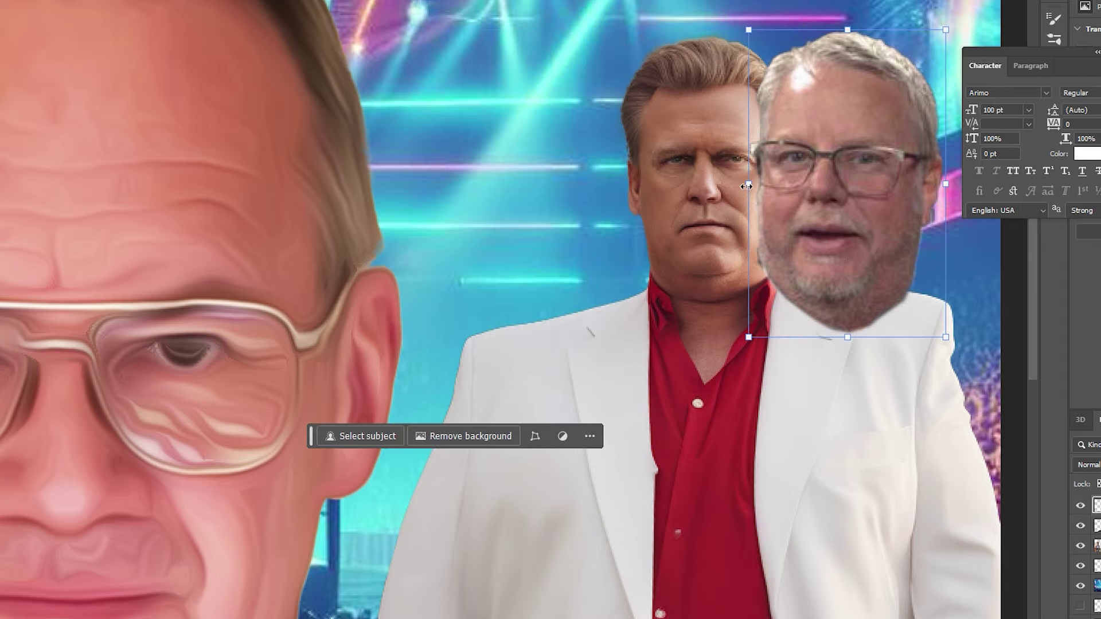
drag(758, 183, 757, 182)
key(ctrl+z)
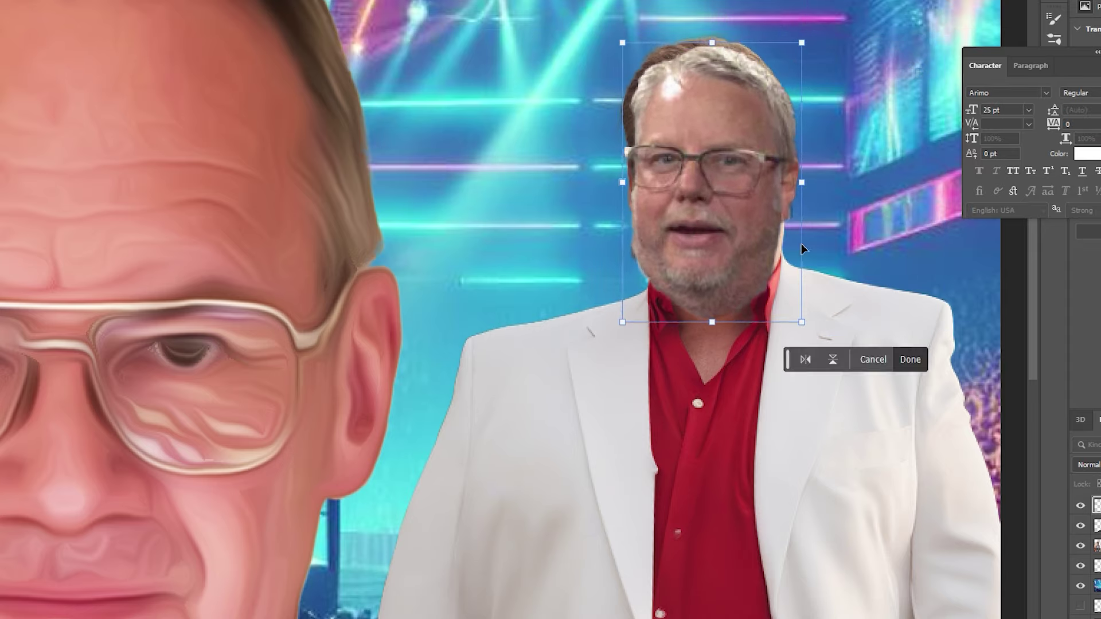
key(ctrl+minus)
key(ctrl+minus)
key(ctrl+minus)
key(ctrl+minus)
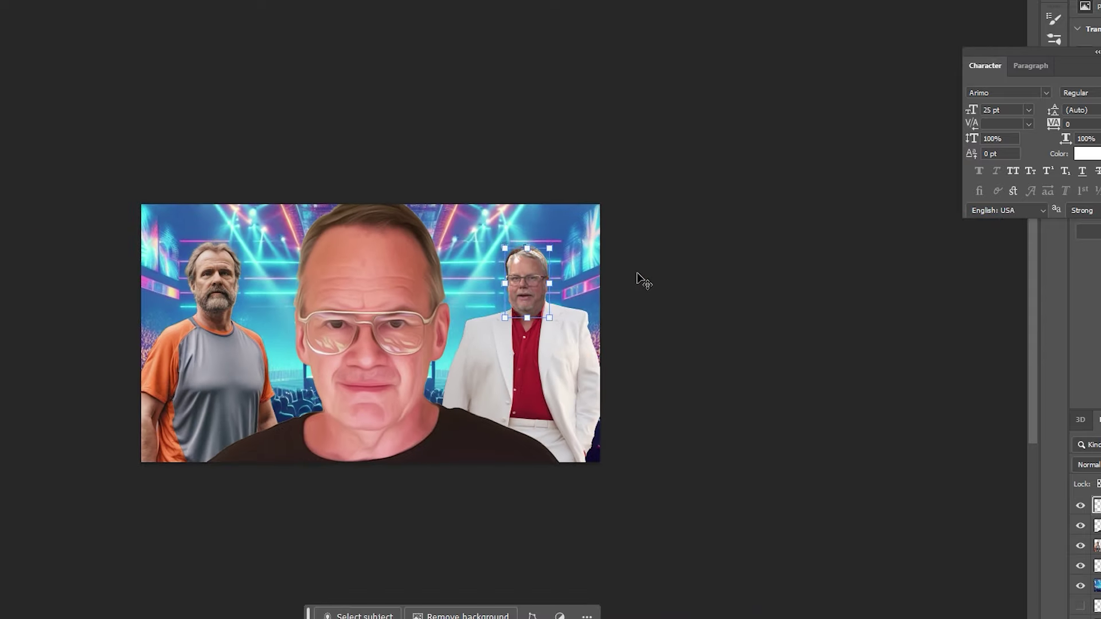
click(644, 281)
key(ctrl+z)
key(ctrl+shift+z)
key(ctrl+z)
key(alt+i)
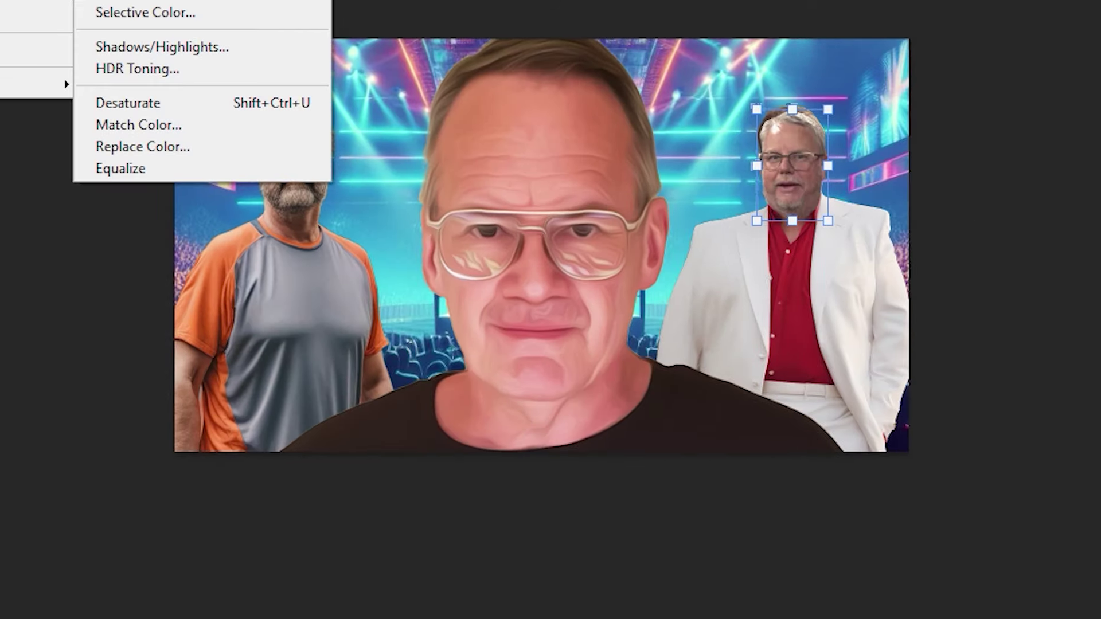
Try Brightness/Contrast on the pasted face, with contrast 37 and brightness -6.
key(Return)
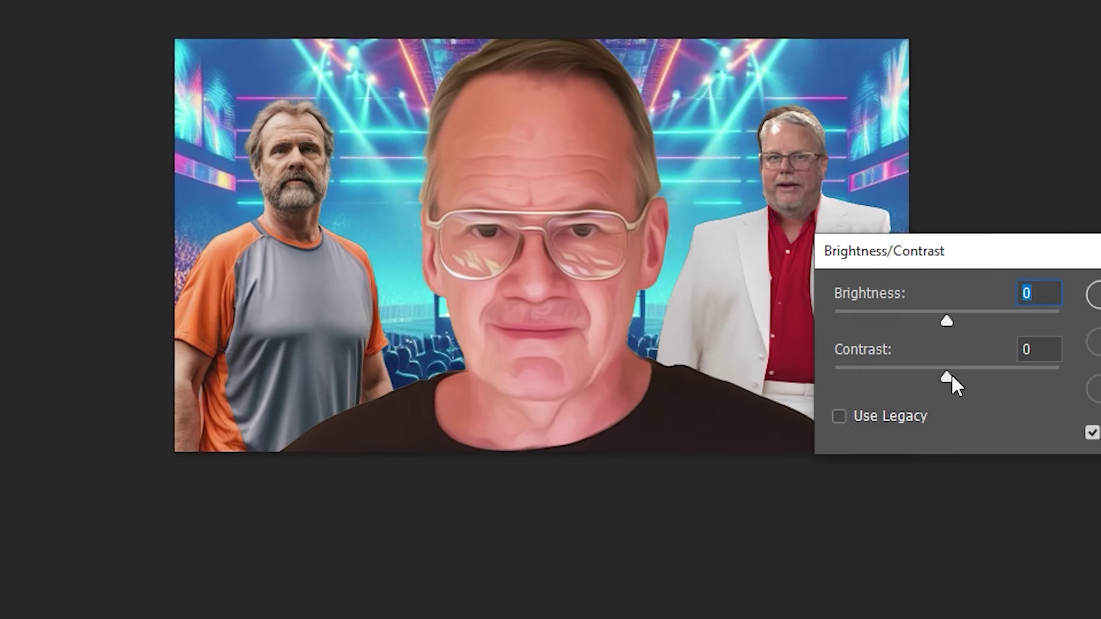
drag(953, 377, 988, 377)
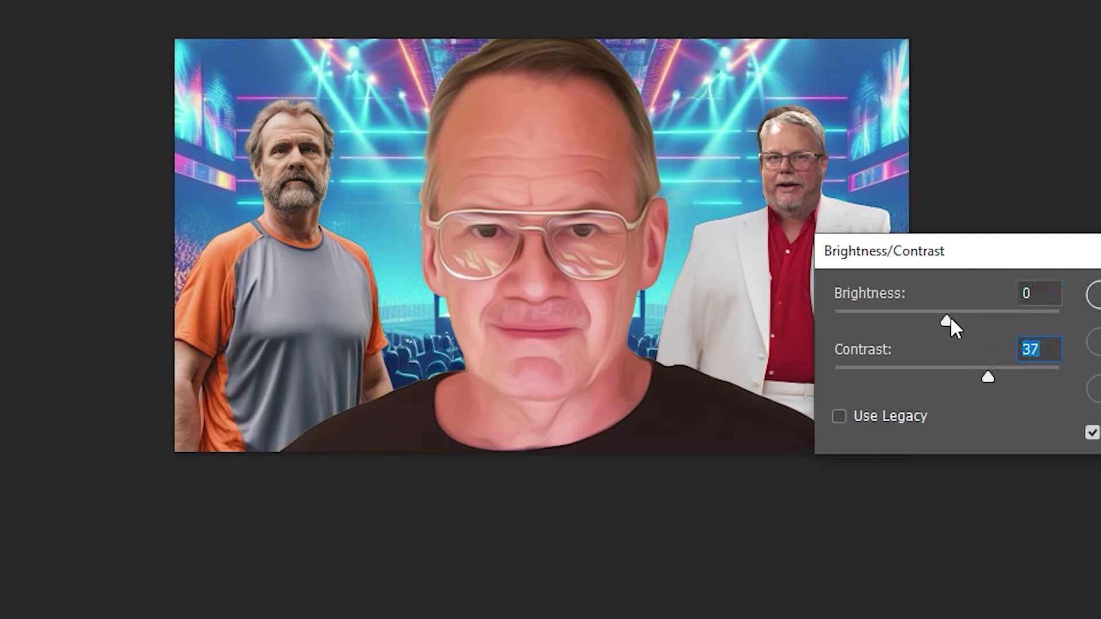
drag(950, 320, 942, 320)
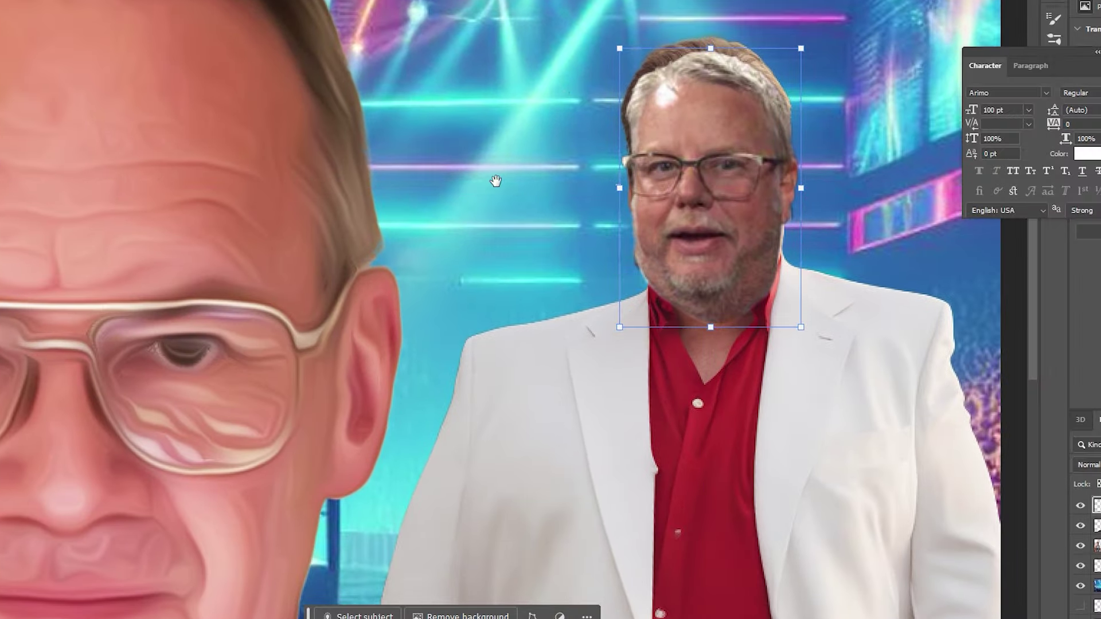
drag(561, 131, 363, 172)
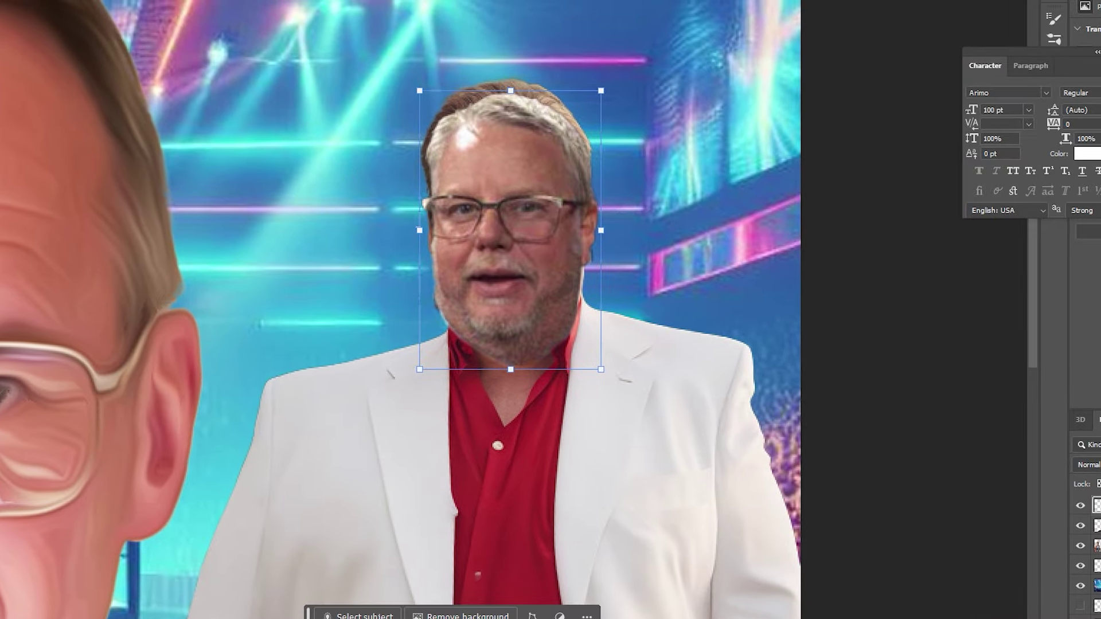
Turn off Lighting in the Oil Paint filter so the face has no embossed look.
key(Tab)
key(Tab)
key(Tab)
key(shift+Tab)
key(shift+Tab)
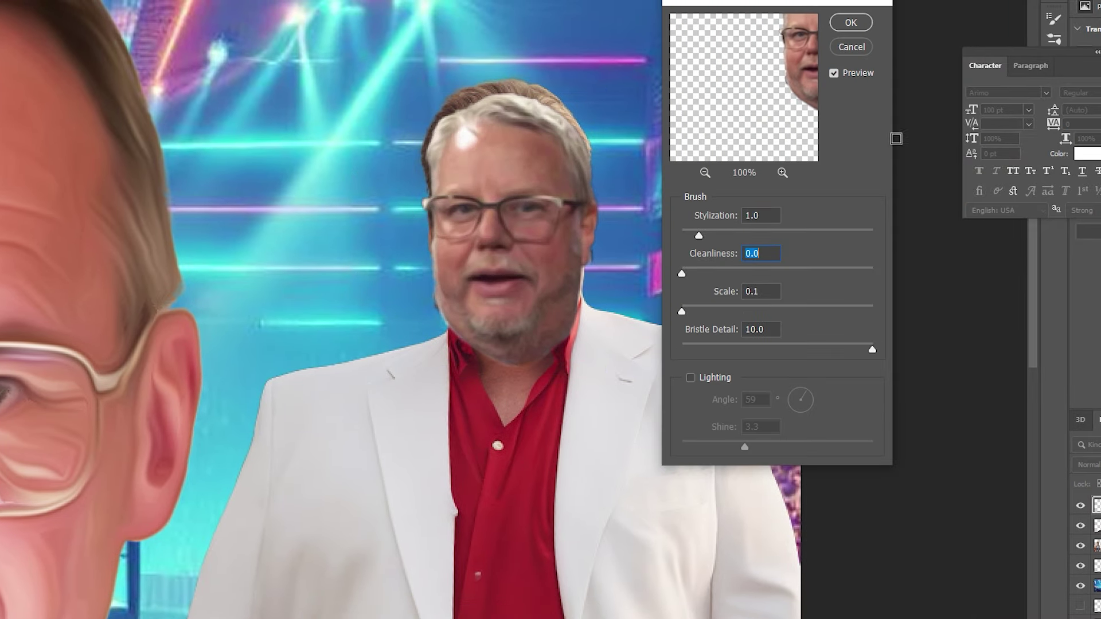
click(860, 73)
click(861, 73)
click(698, 379)
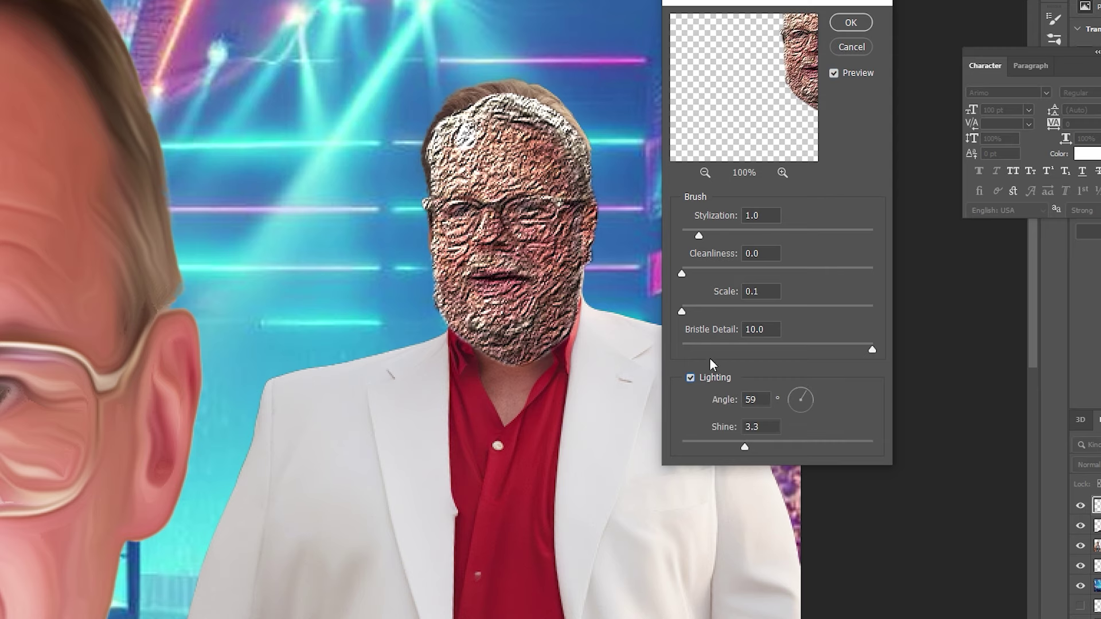
click(690, 379)
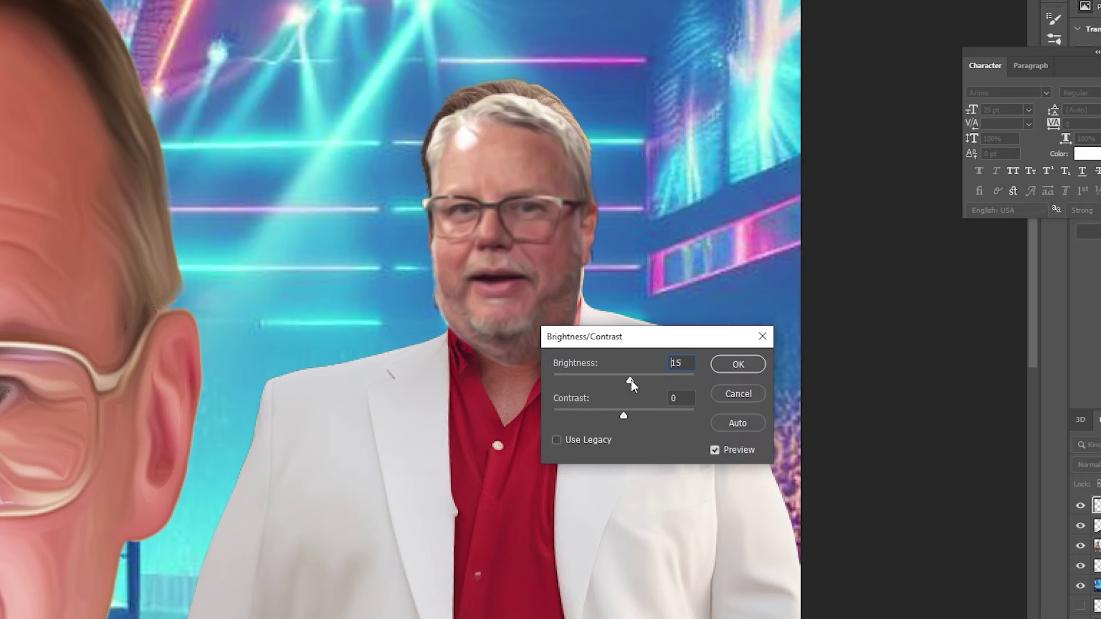
Brighten the face to Brightness 38, Contrast 49, compare the preview, and apply.
drag(632, 386, 660, 421)
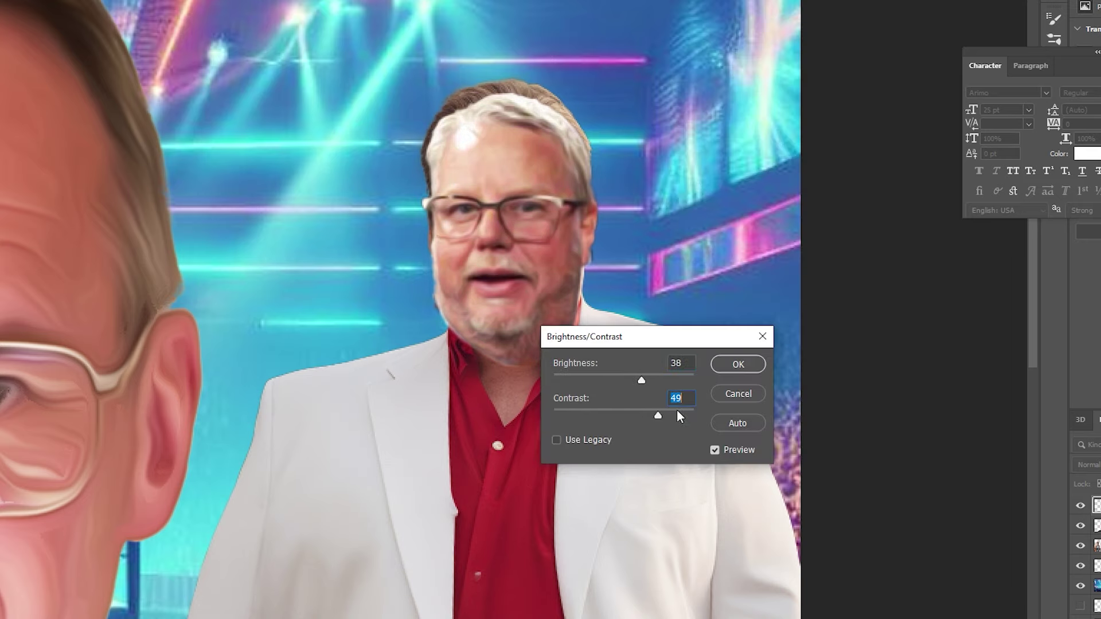
click(737, 452)
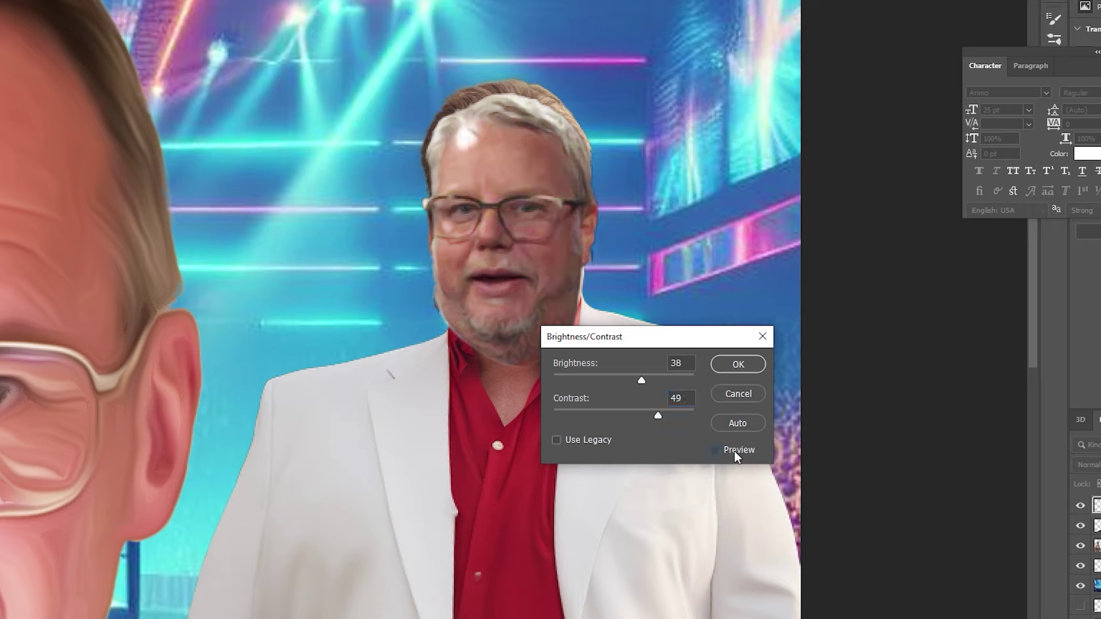
click(714, 450)
click(737, 454)
click(737, 454)
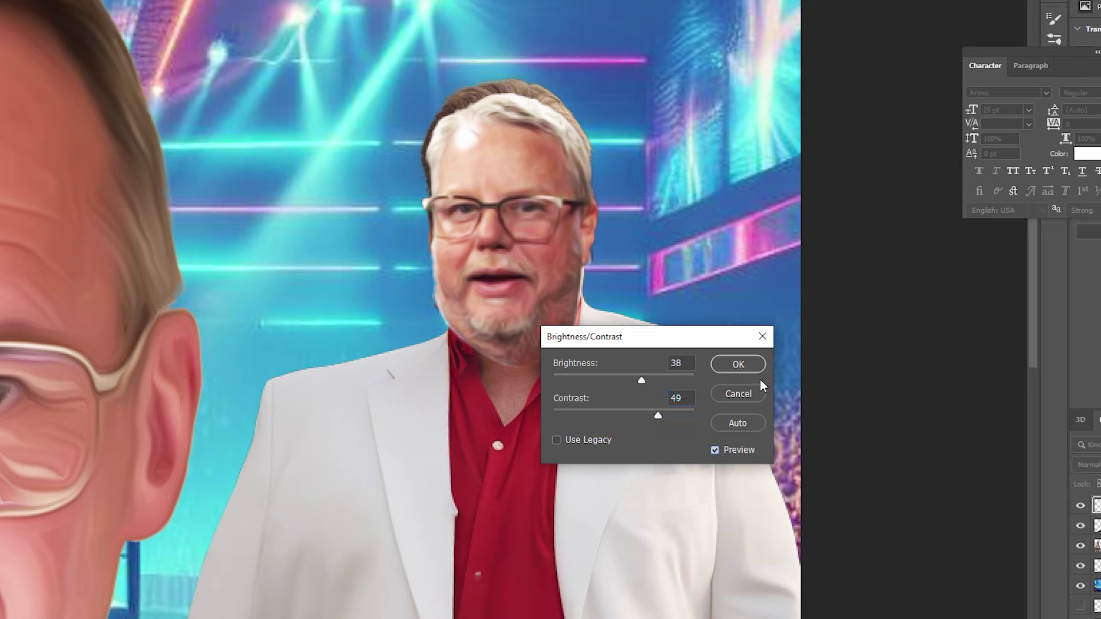
click(738, 364)
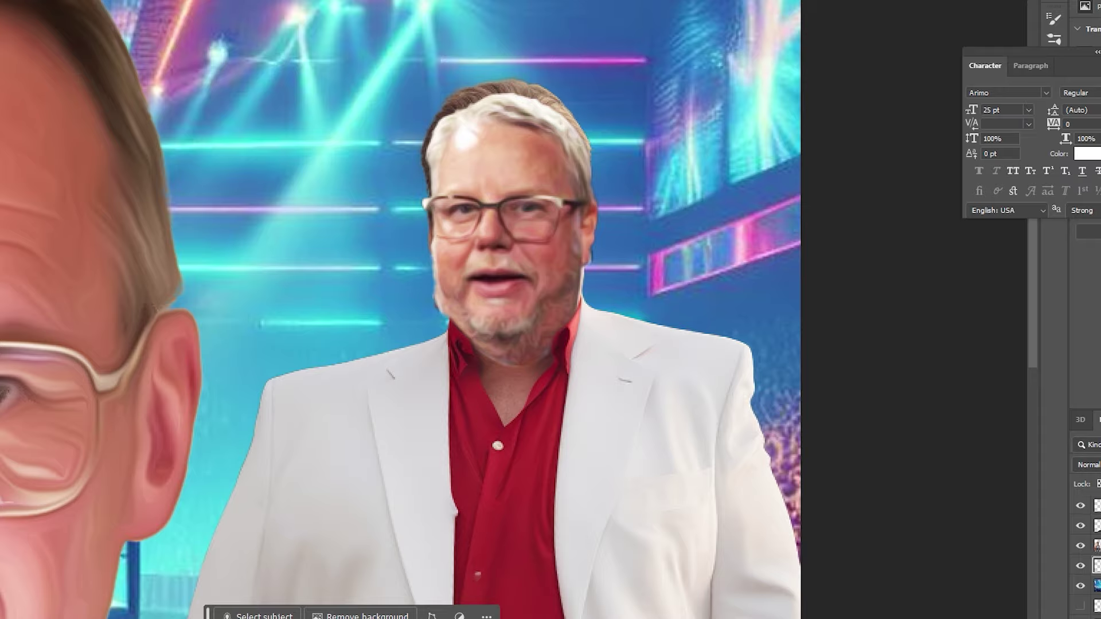
Shrink and slightly tilt the white-suit man's layer with Free Transform (Ctrl+T).
scroll(357, 126, up, 2)
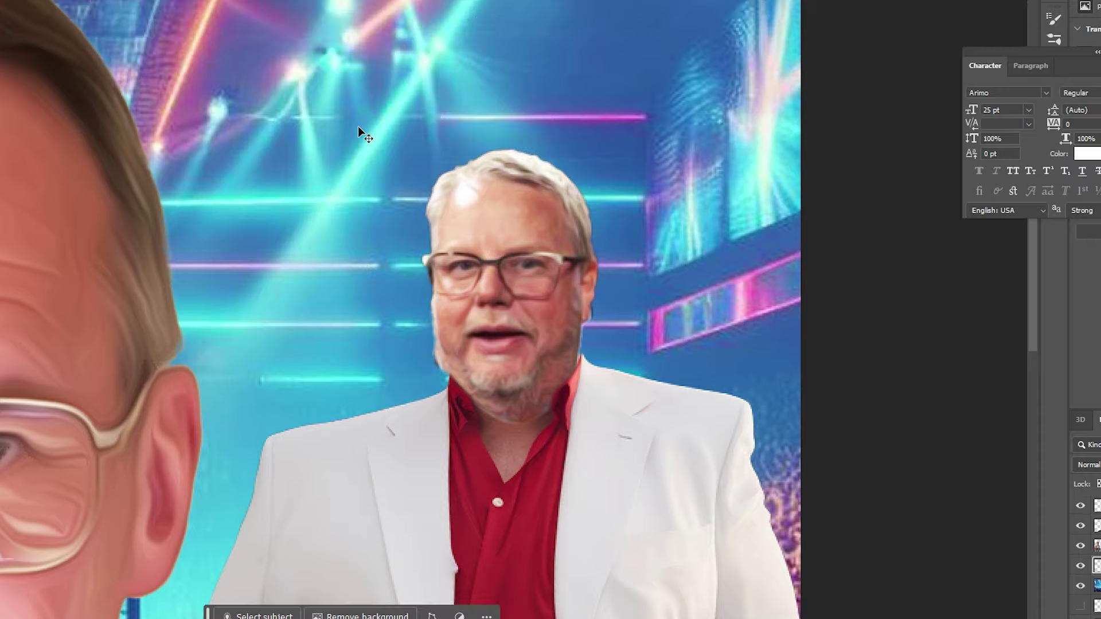
key(ctrl+minus)
key(ctrl+minus)
key(ctrl+minus)
key(ctrl+minus)
key(ctrl+plus)
key(ctrl+plus)
key(ctrl+plus)
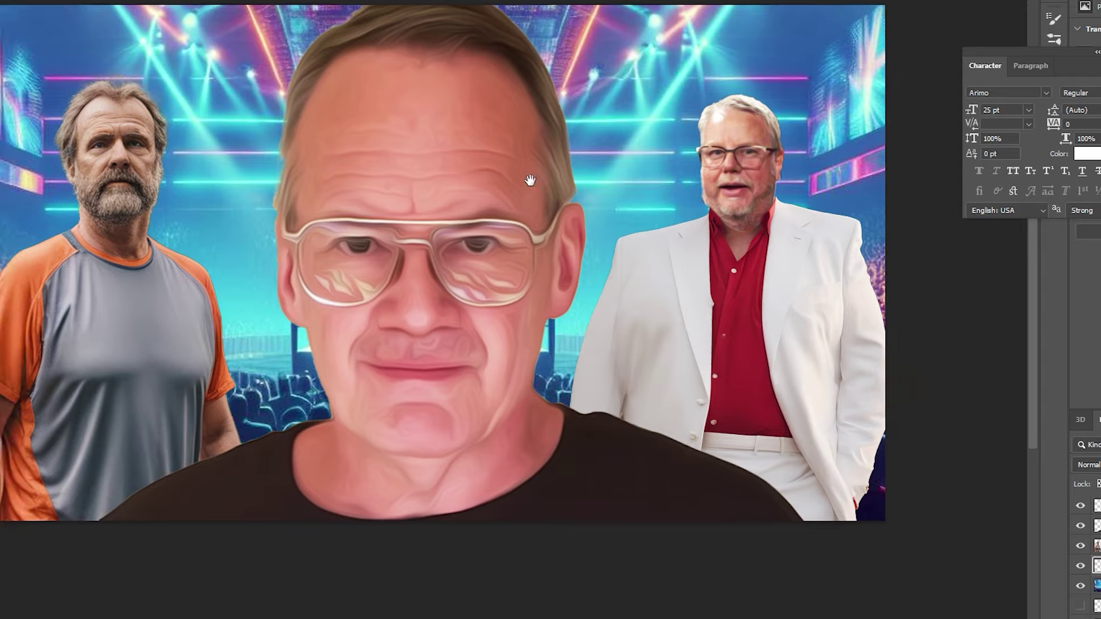
drag(530, 181, 541, 195)
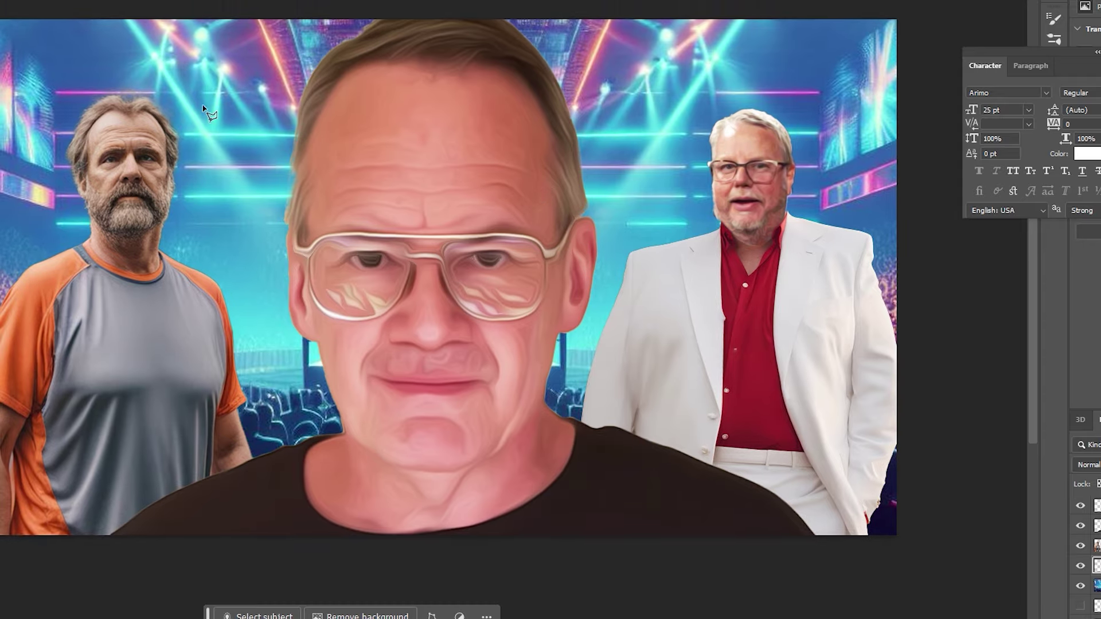
key(ctrl+t)
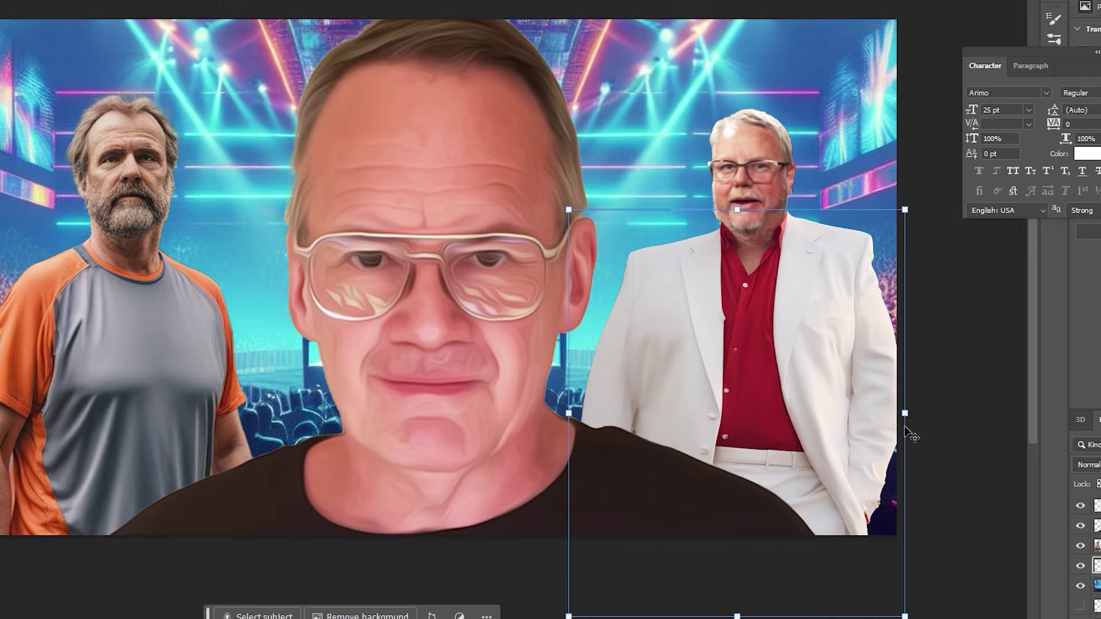
drag(905, 414, 816, 375)
key(Return)
key(ctrl+minus)
key(ctrl+minus)
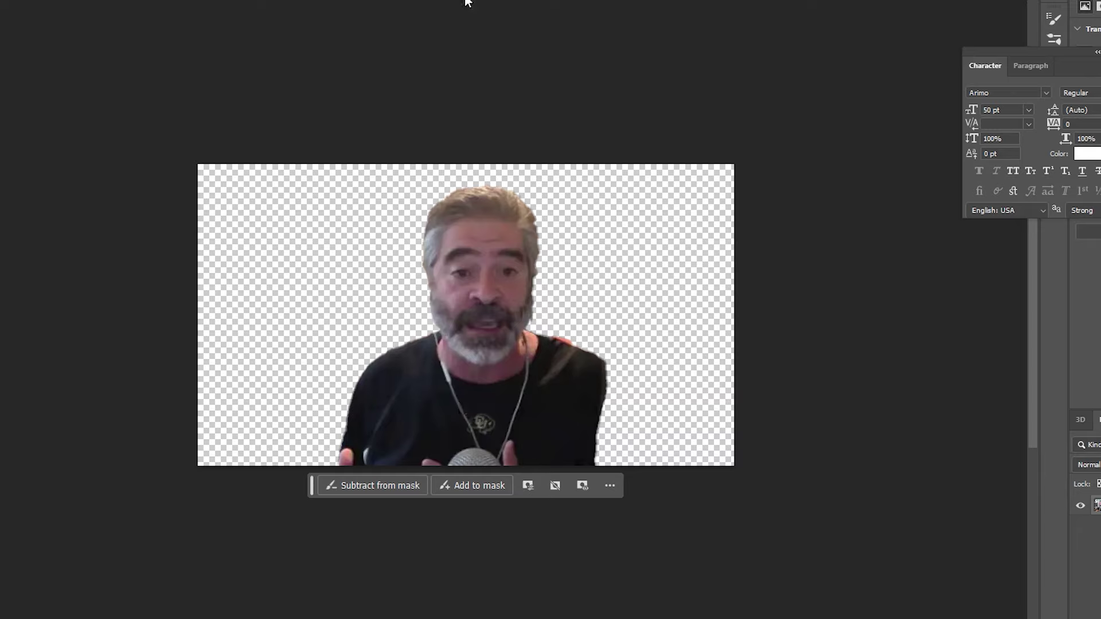
Copy the bearded man onto a new layer and apply Brightness 24, Contrast 78.
key(ctrl+shift+alt+n)
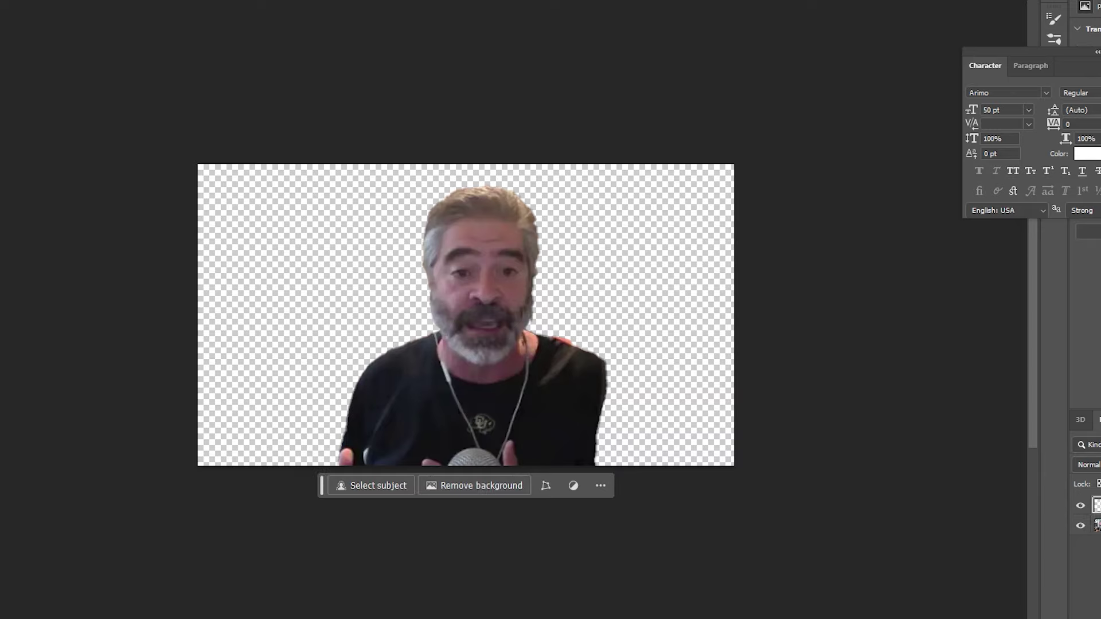
key(alt+i)
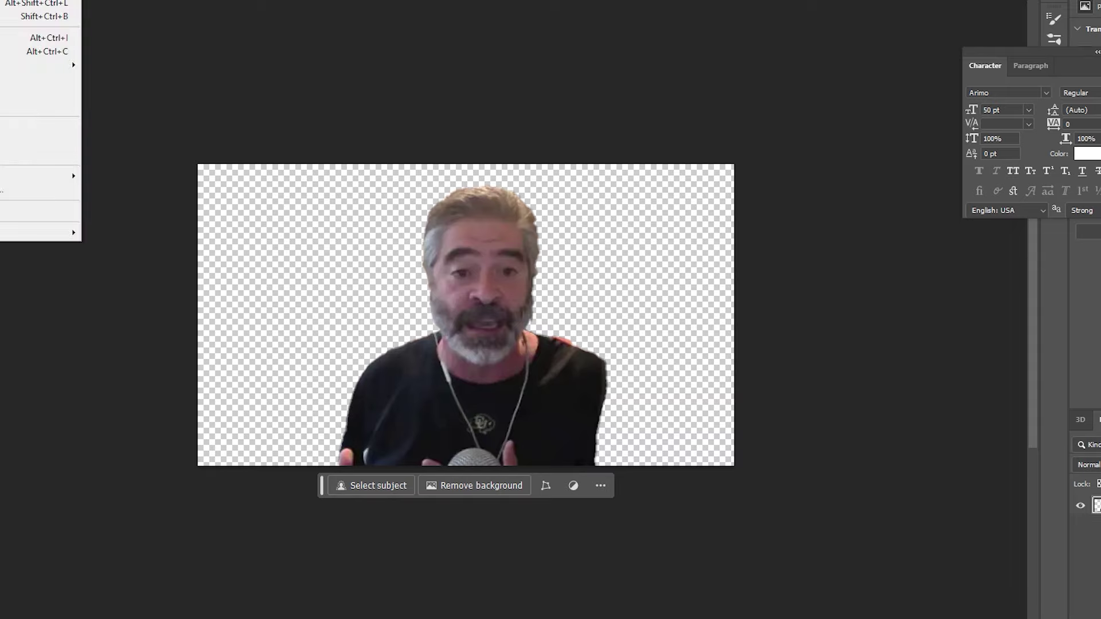
key(j)
key(c)
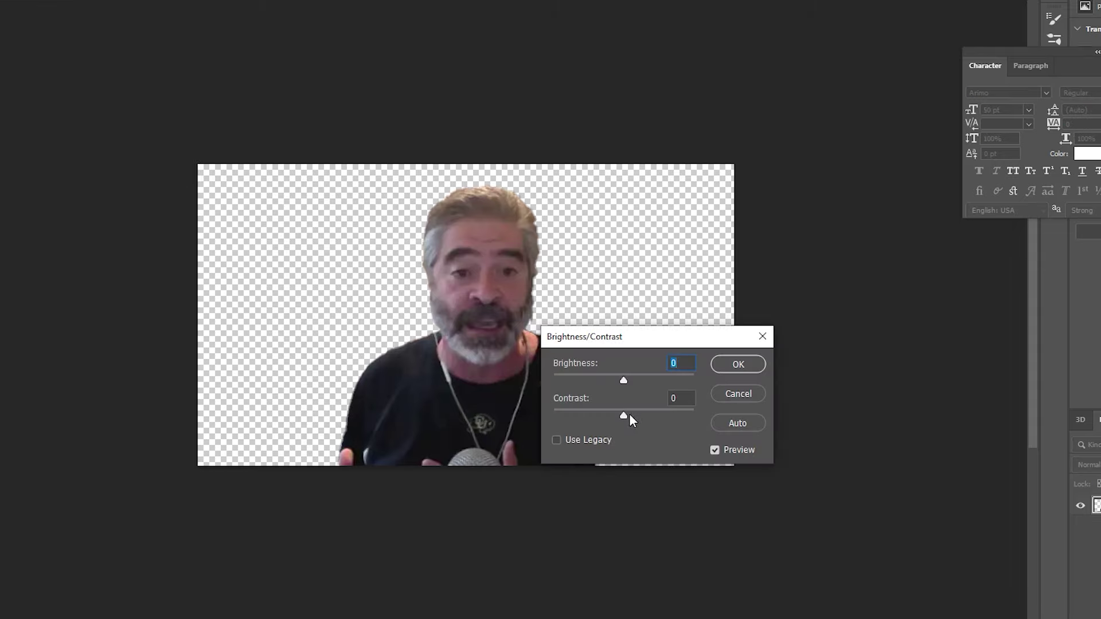
click(738, 422)
click(723, 452)
click(725, 454)
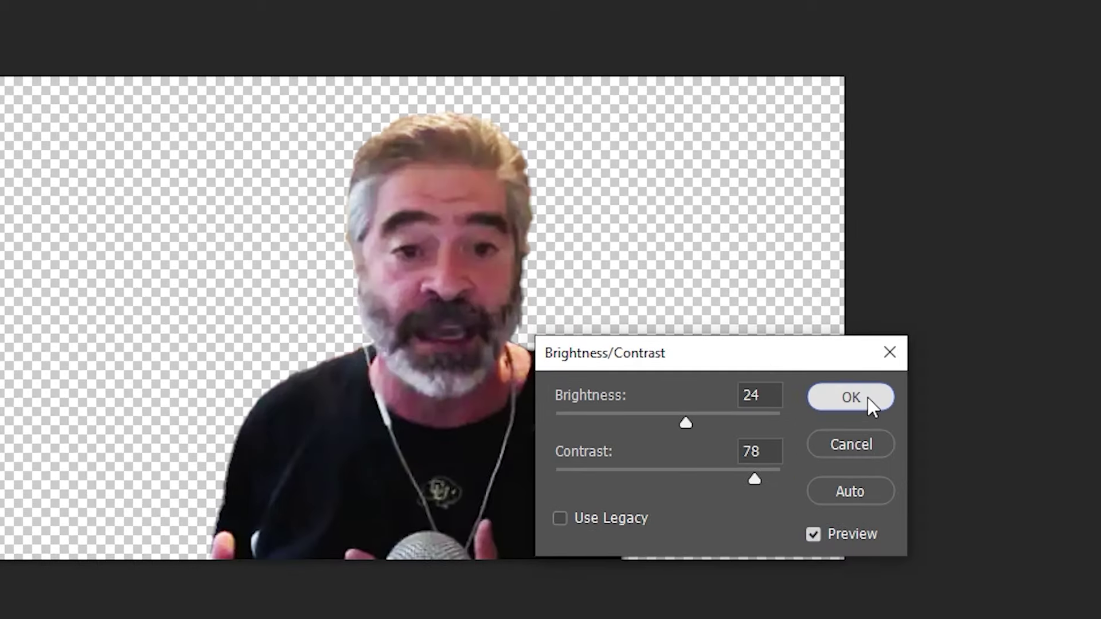
click(871, 404)
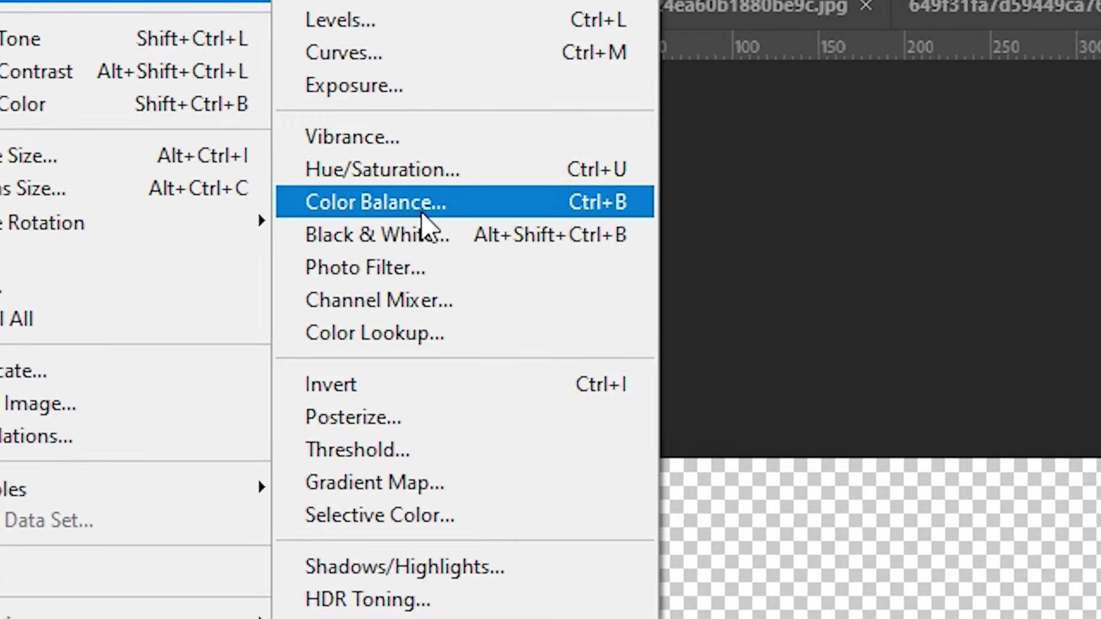
In Color Balance, shift the midtones toward blue and the highlights toward cyan and yellow.
click(422, 213)
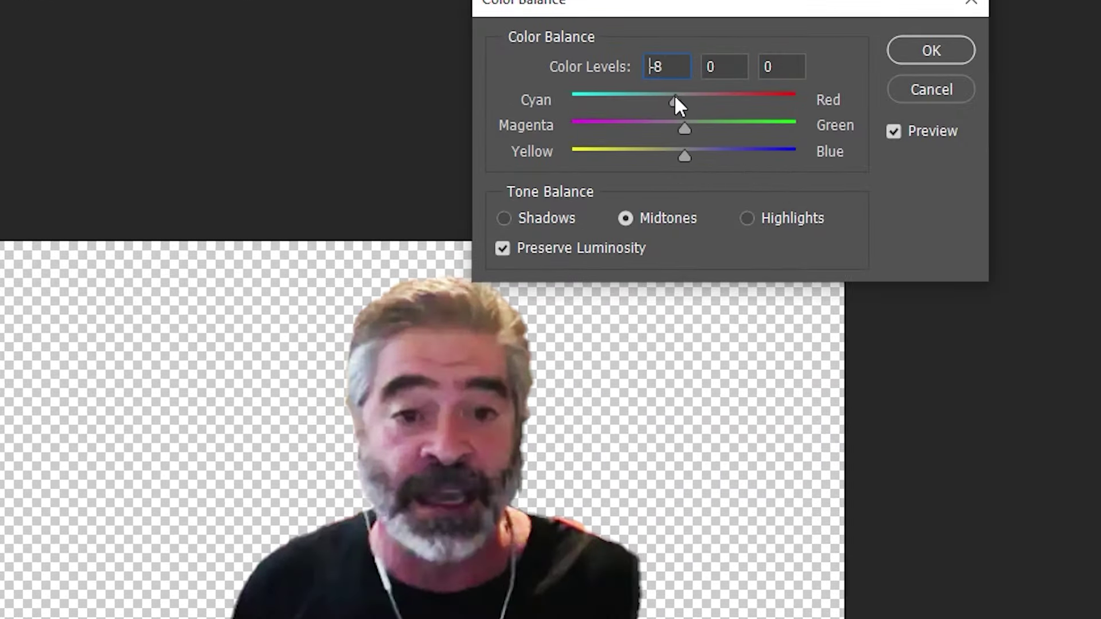
drag(691, 162, 708, 156)
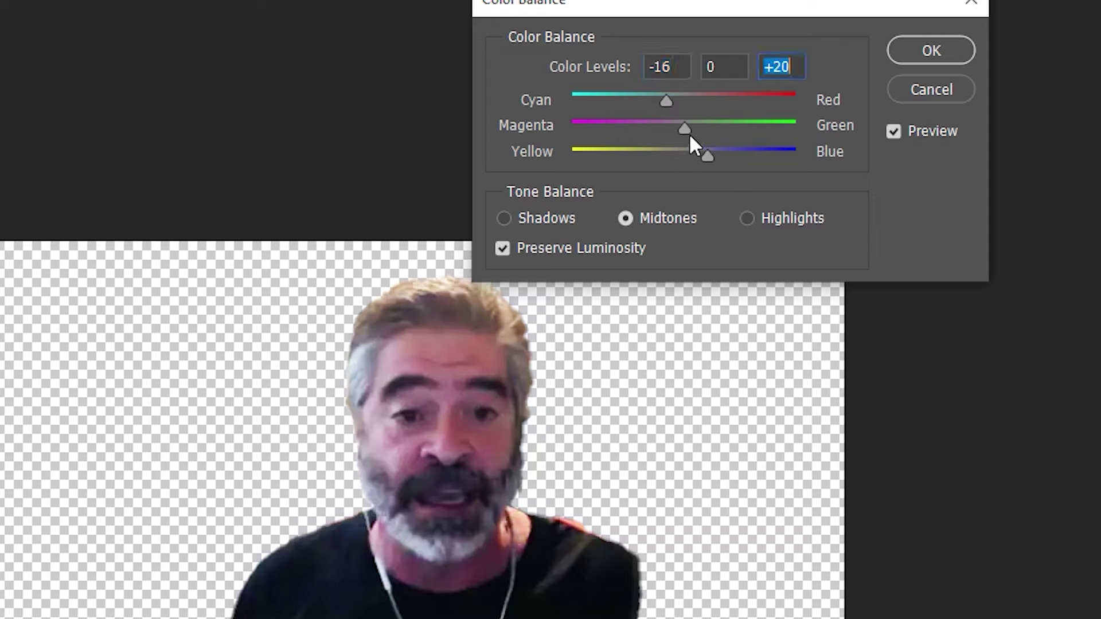
click(747, 219)
drag(684, 98, 662, 98)
drag(677, 150, 662, 154)
Shift the shadows toward cyan and yellow, apply the Color Balance, and select the whole canvas.
click(576, 221)
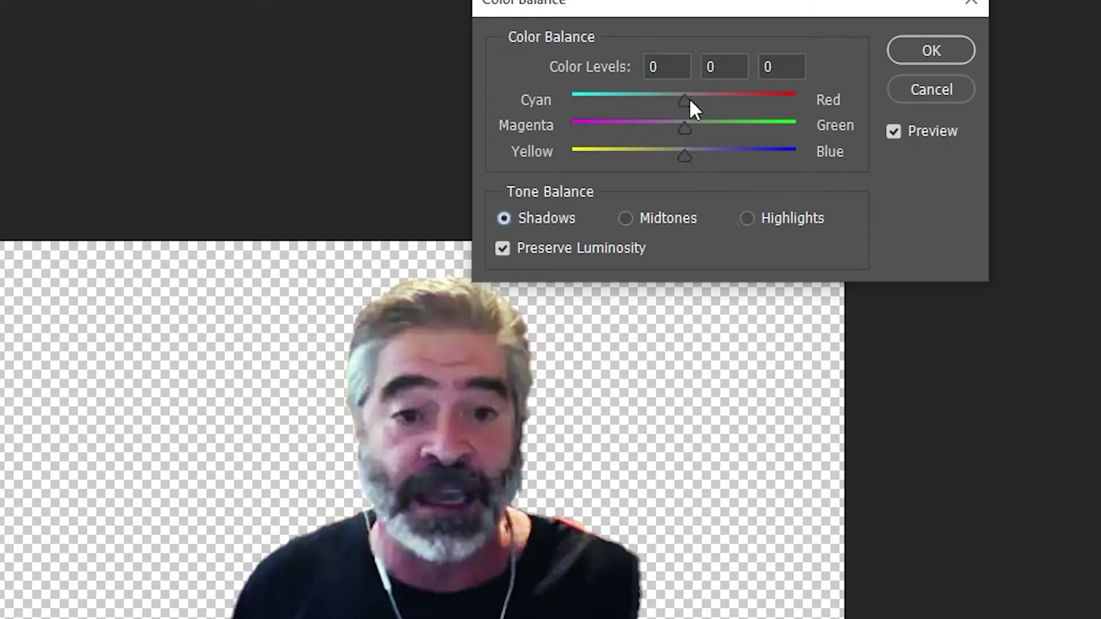
mouse_move(670, 98)
mouse_down()
mouse_move(690, 102)
mouse_move(673, 101)
mouse_up()
drag(683, 154, 680, 129)
click(923, 131)
click(924, 131)
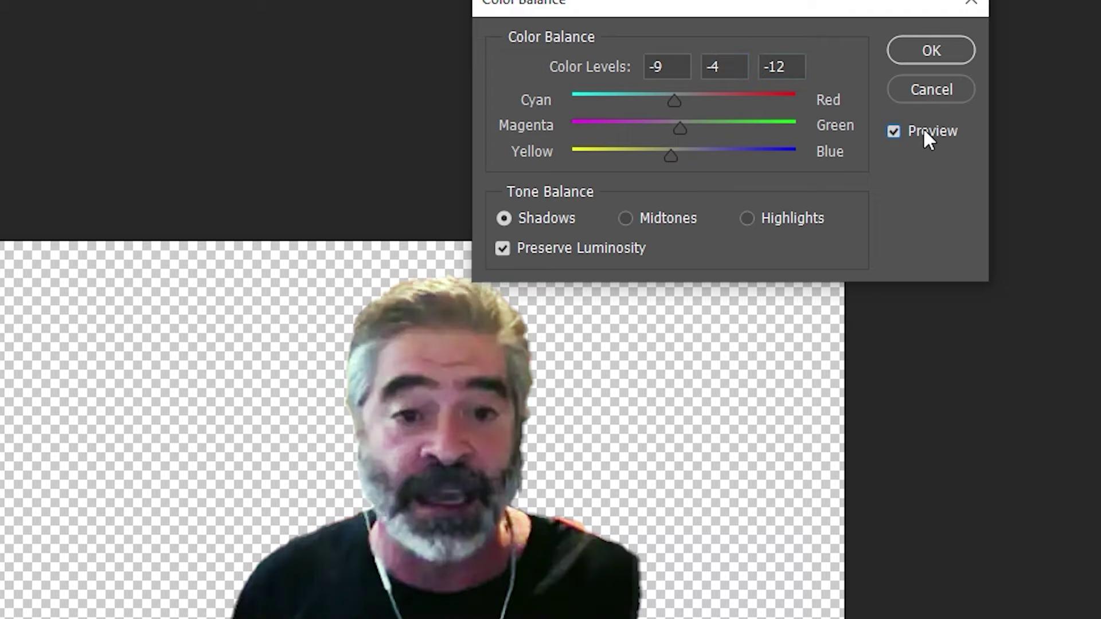
click(747, 218)
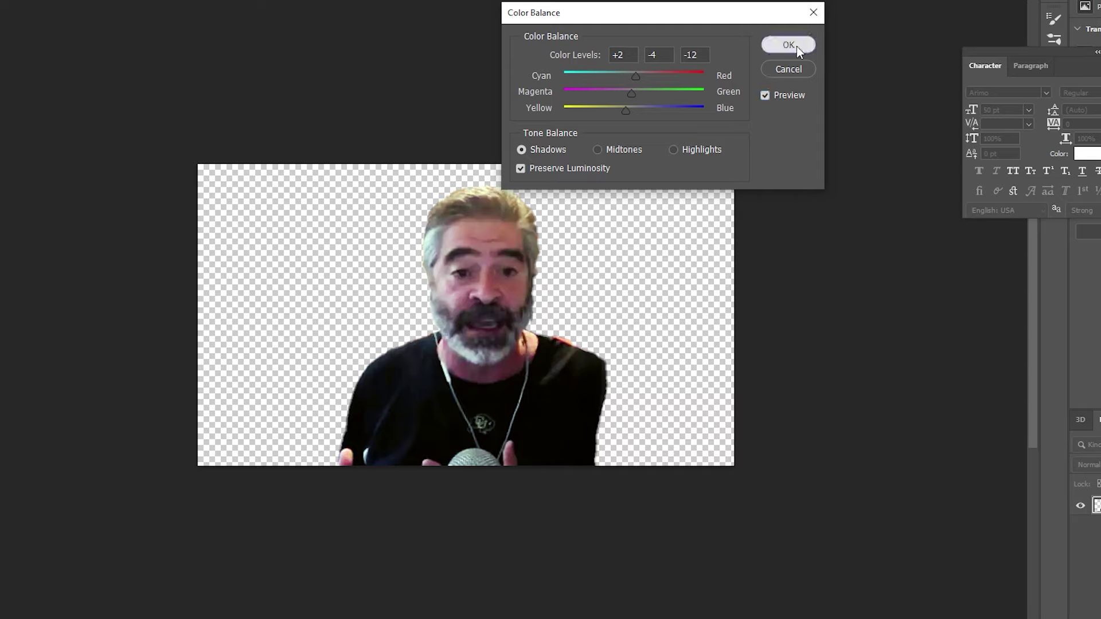
click(940, 52)
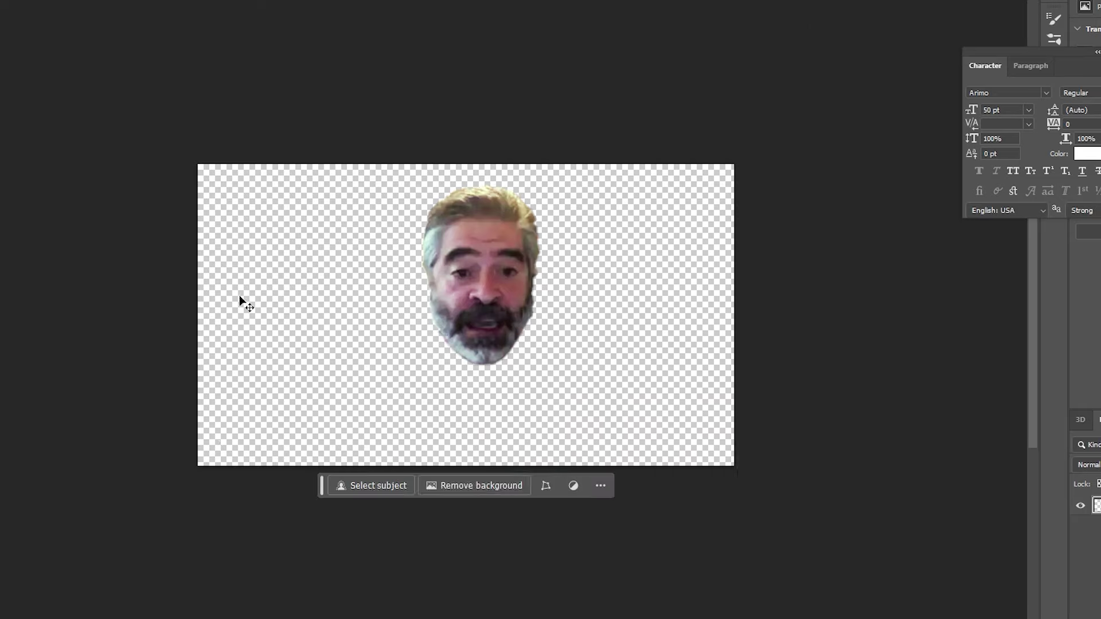
key(ctrl+a)
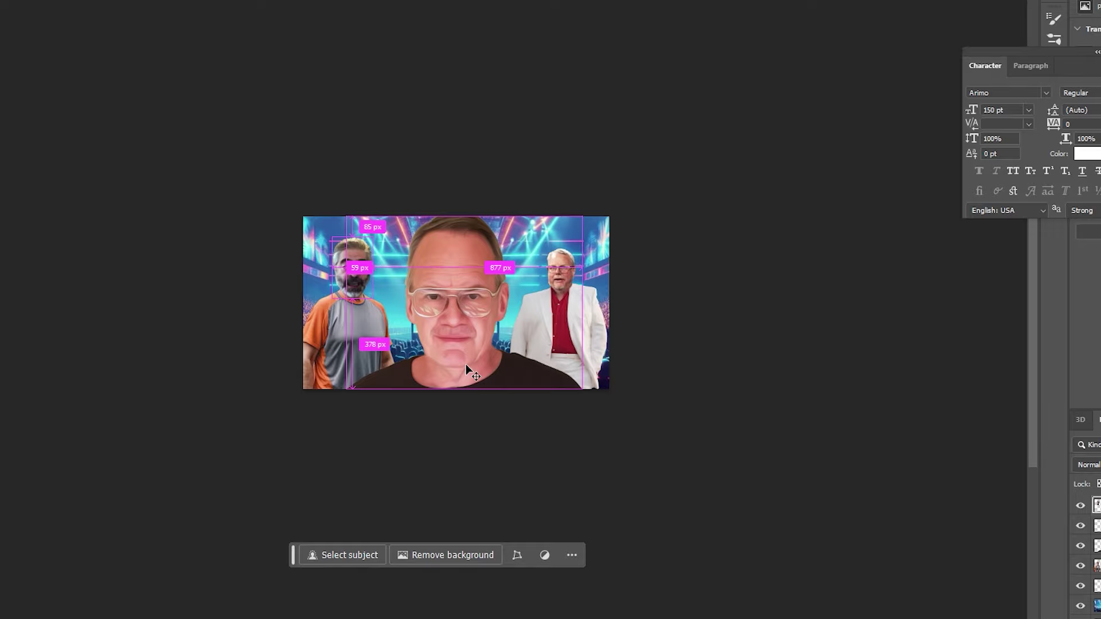
Nudge the pasted bearded head onto the orange-shirt man, then cancel a trial polygonal lasso outline.
key(ctrl+1)
drag(139, 180, 146, 187)
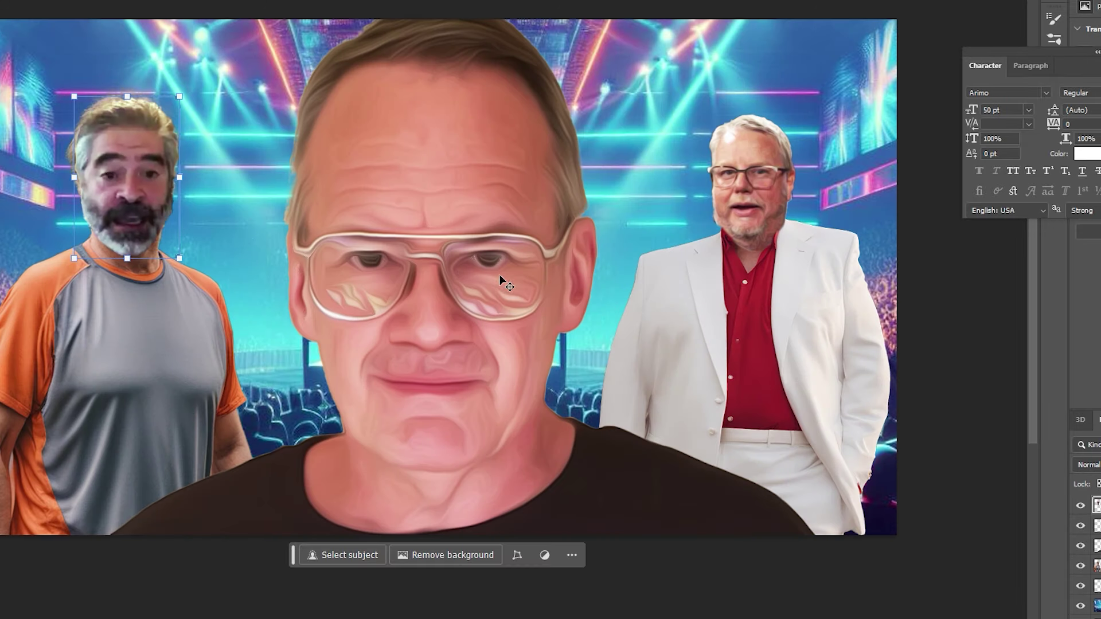
key(l)
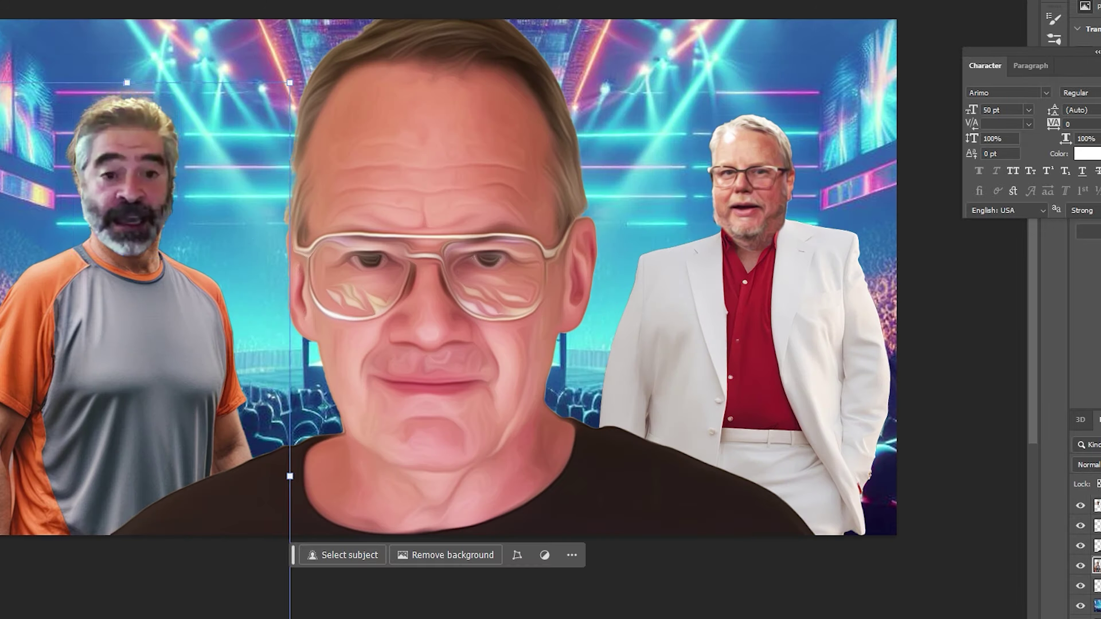
click(39, 148)
click(55, 199)
click(126, 223)
key(Escape)
key(ctrl+minus)
key(ctrl+minus)
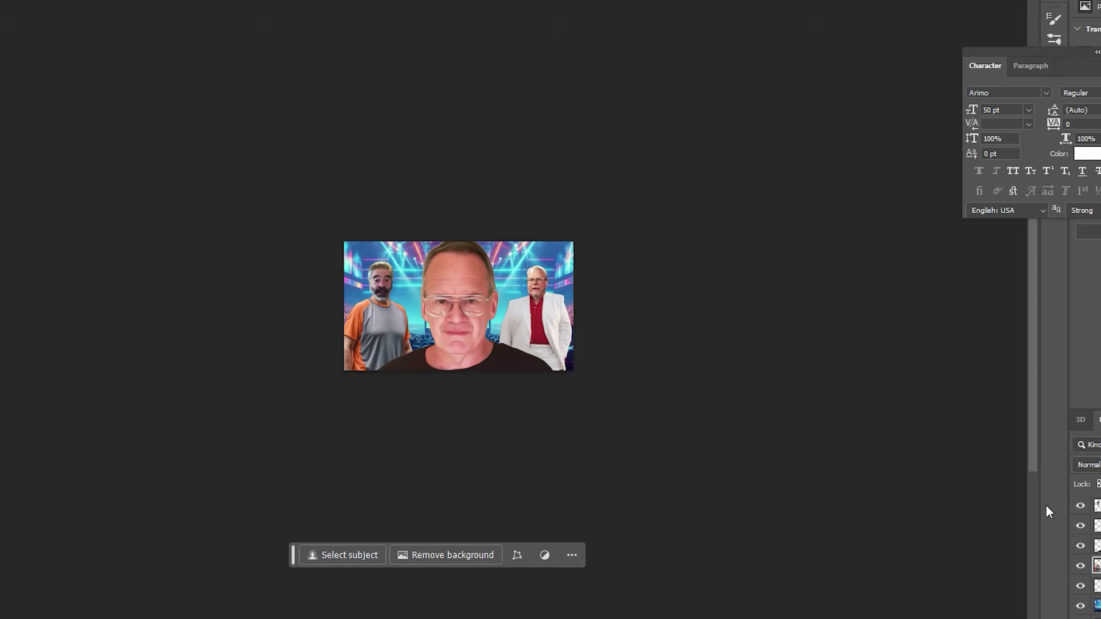
Select the top layer and sample a new foreground colour from the image.
click(1096, 505)
click(13, 367)
drag(423, 245, 373, 284)
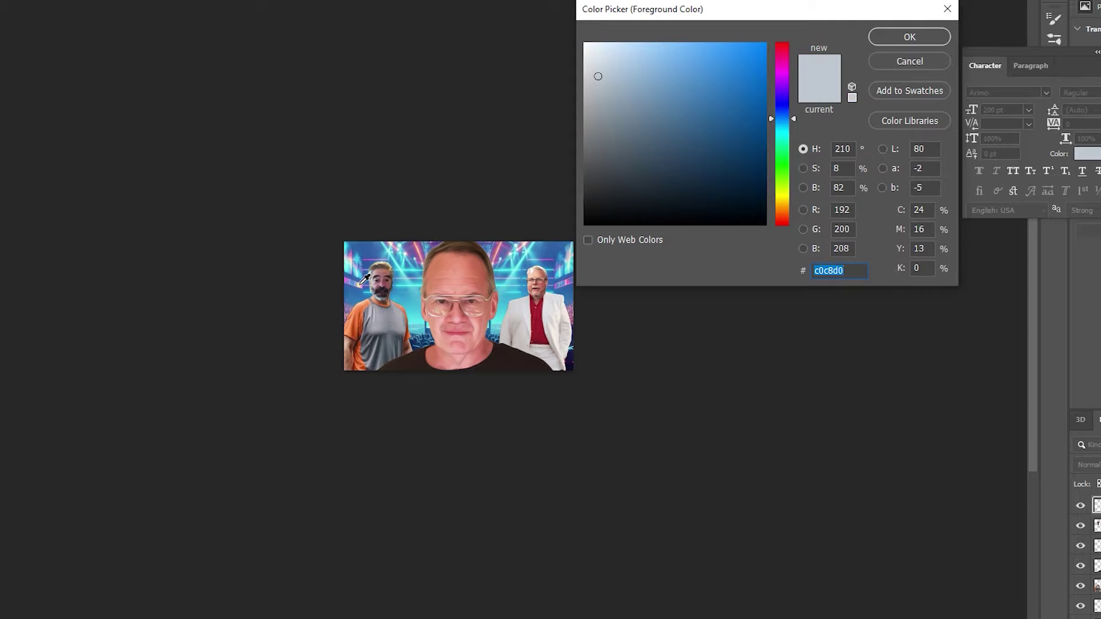
click(364, 279)
key(Return)
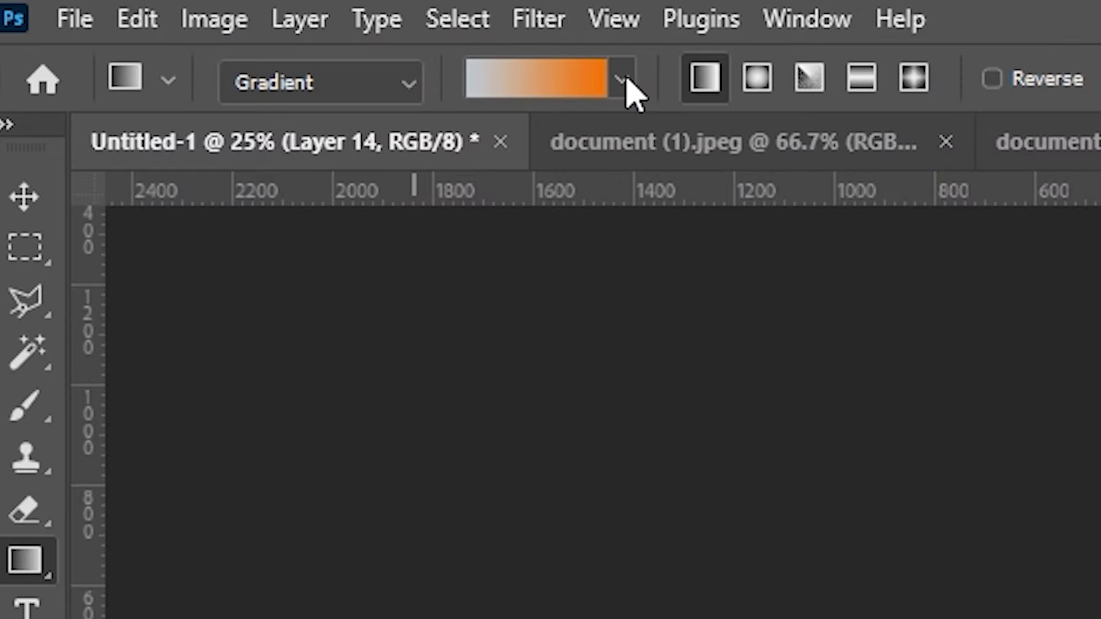
Lay the pink-to-cyan Basics gradient top to bottom, with cyan at the top edge and the blend shifted upward.
click(182, 25)
click(327, 156)
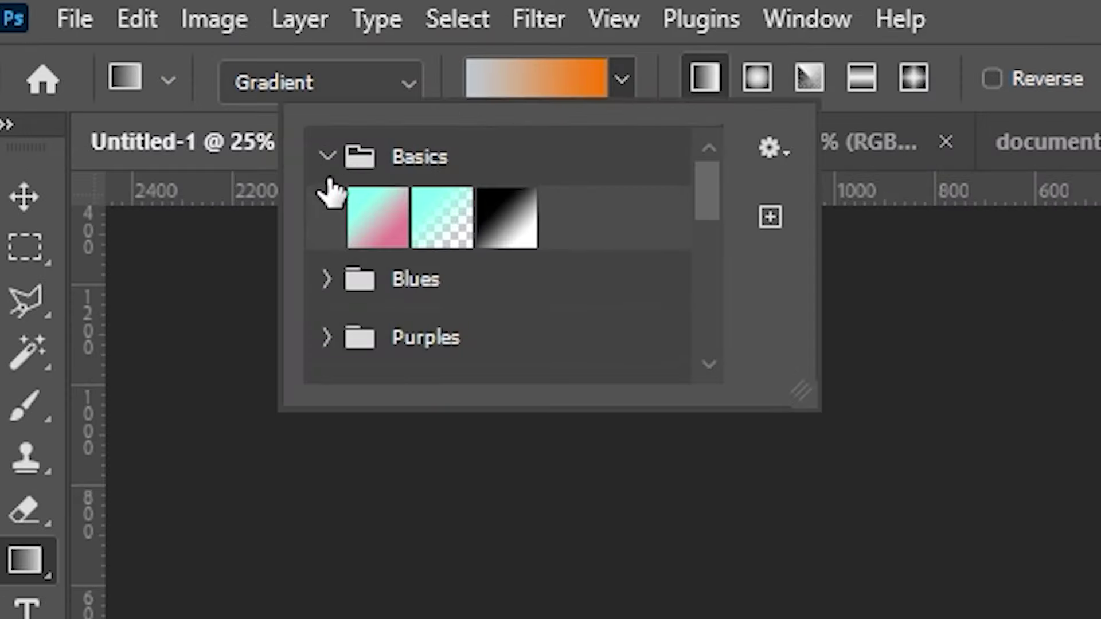
click(370, 234)
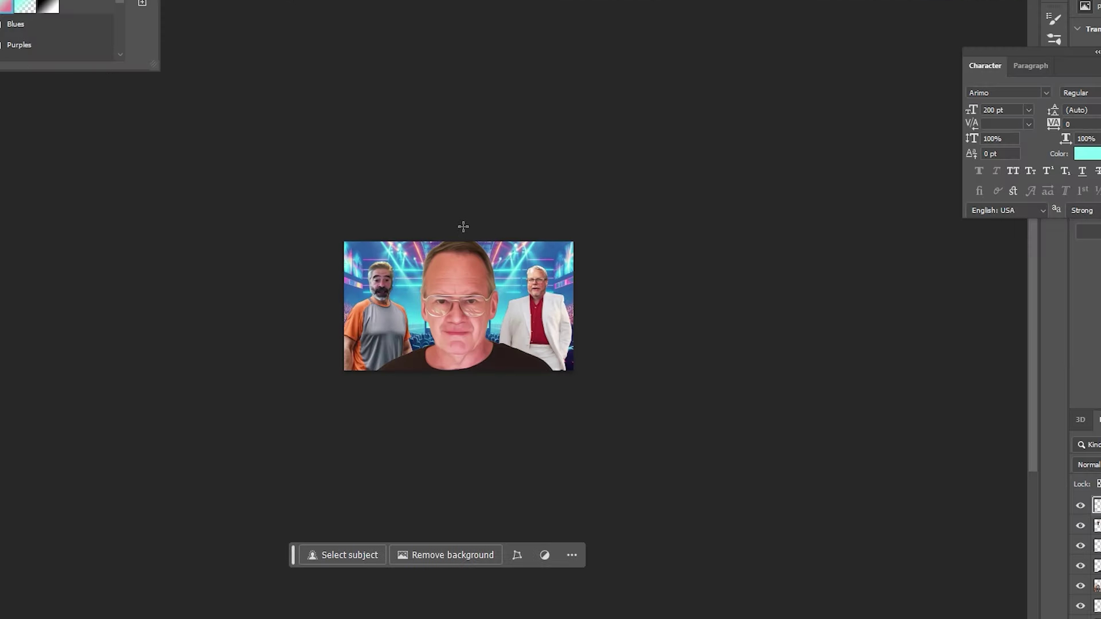
drag(463, 227, 466, 365)
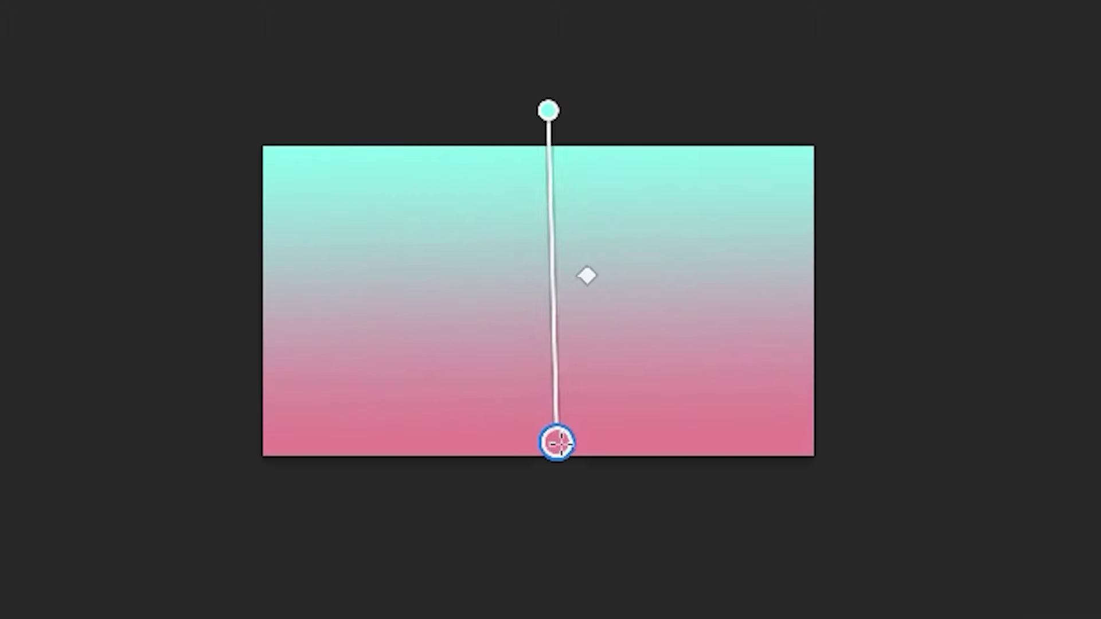
drag(557, 442, 553, 483)
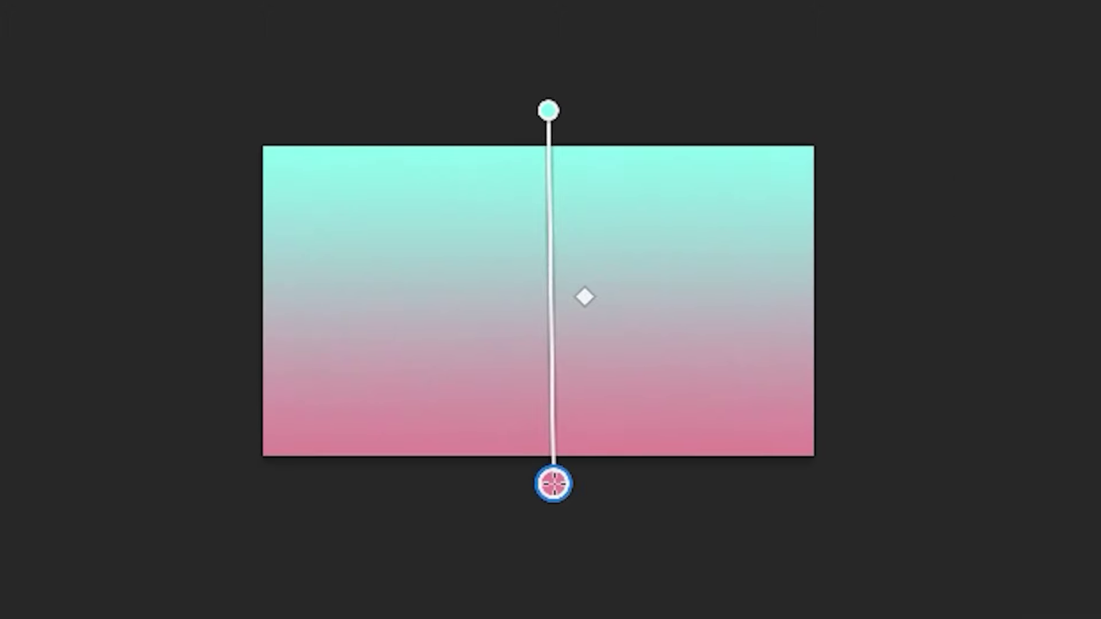
drag(586, 297, 586, 276)
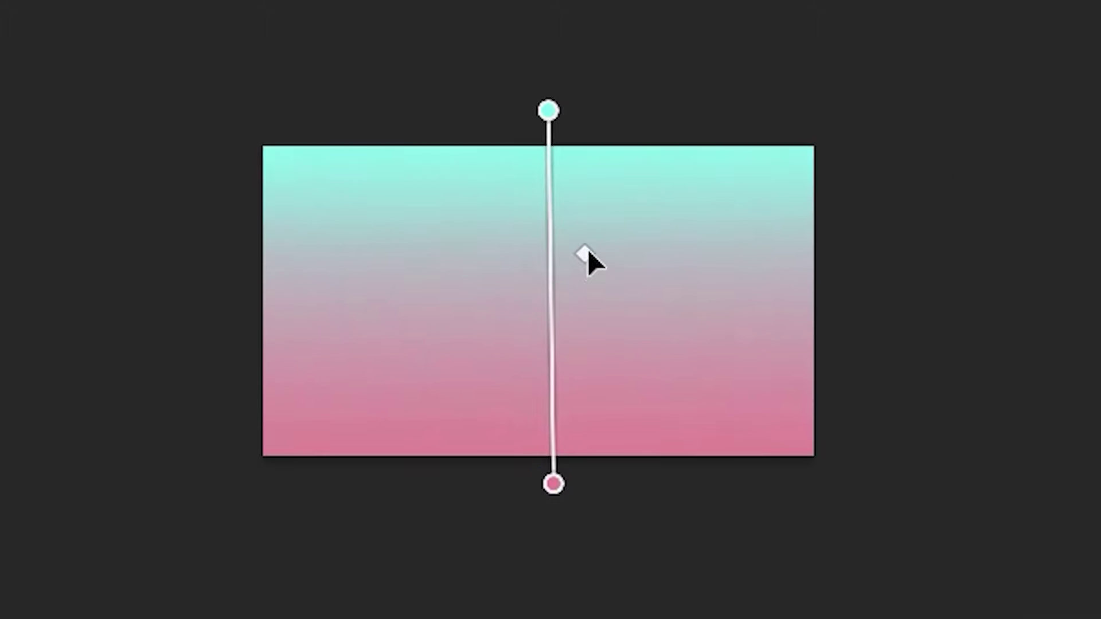
drag(549, 113, 552, 133)
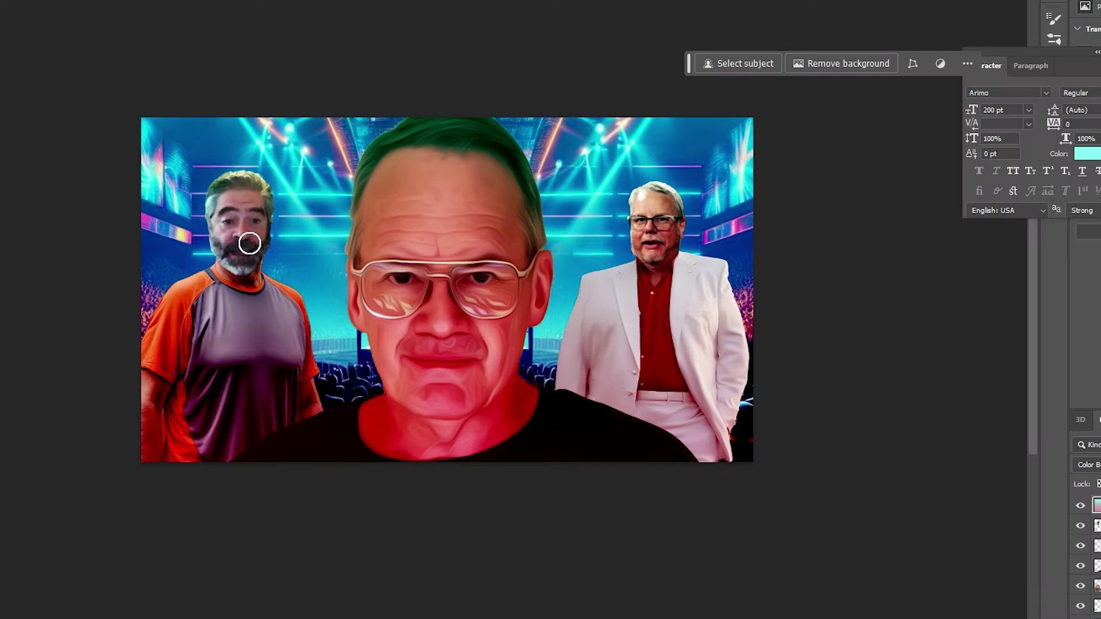
Zoom out to fit the whole gradient-tinted thumbnail in view.
key(ctrl+minus)
key(ctrl+minus)
key(ctrl+minus)
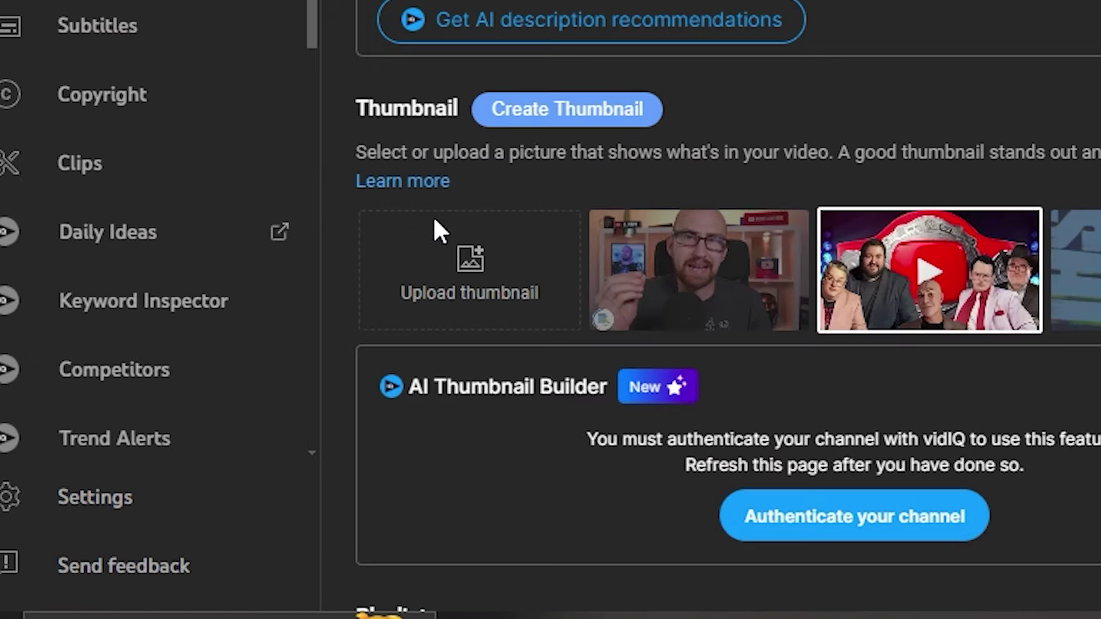
Upload the exported arena image from Photoshop as the video's thumbnail.
click(442, 284)
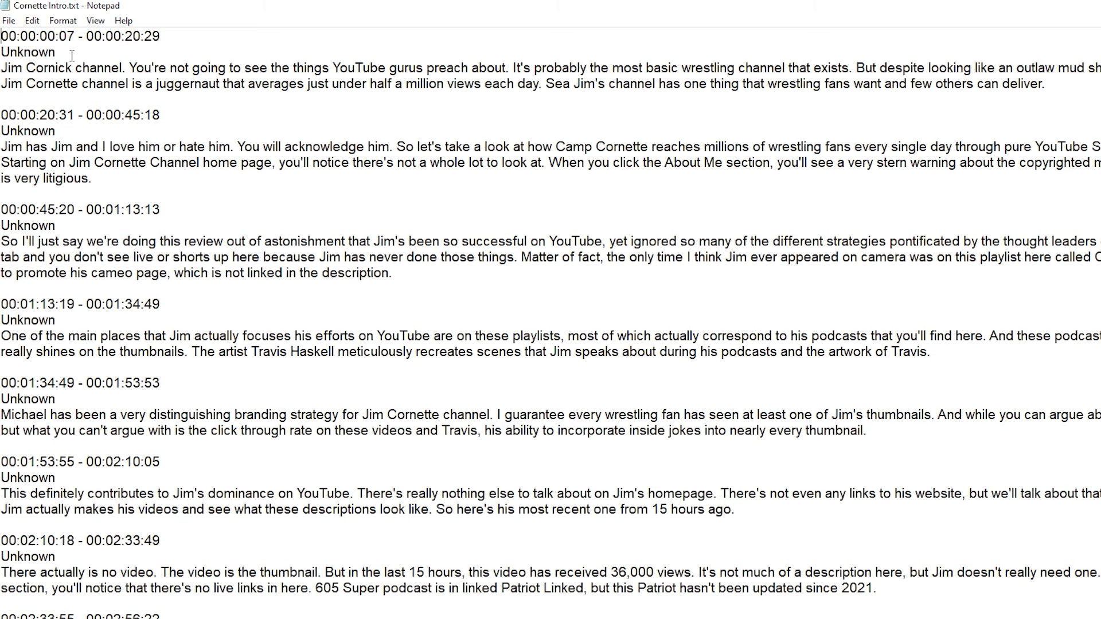
Select the misspelled surname 'Cornick' in the transcript.
drag(70, 52, 5, 51)
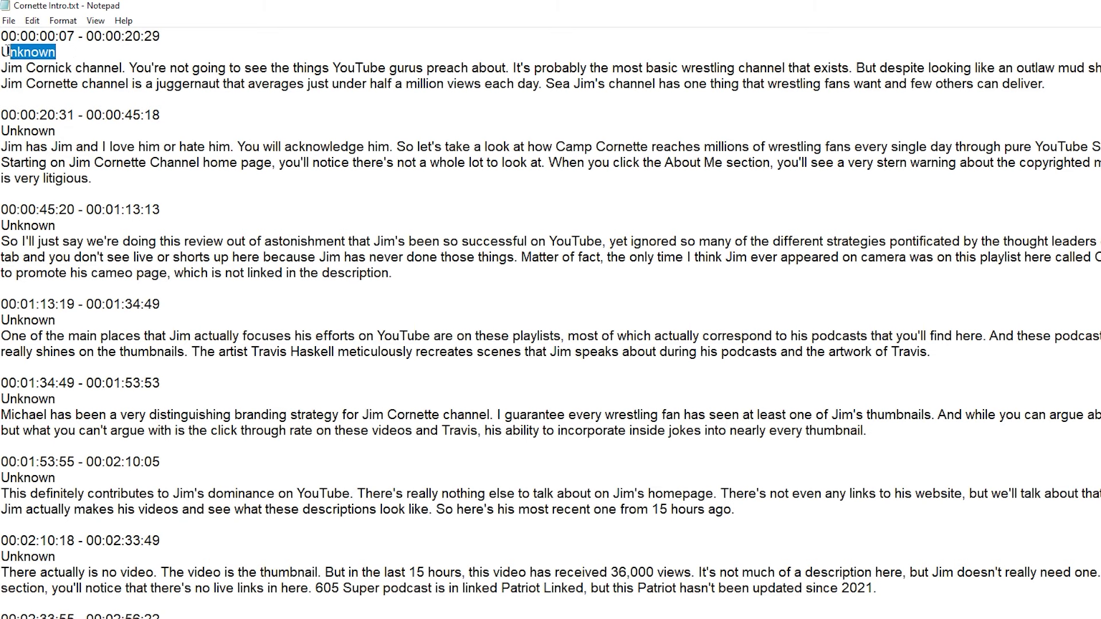
click(99, 47)
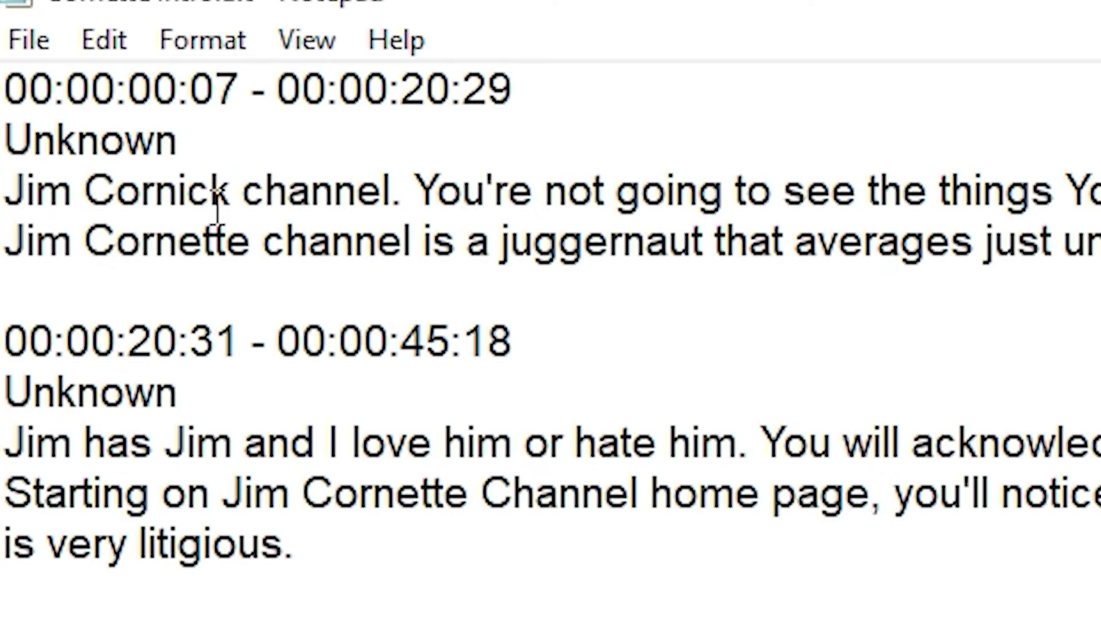
drag(73, 71, 44, 73)
drag(142, 206, 91, 201)
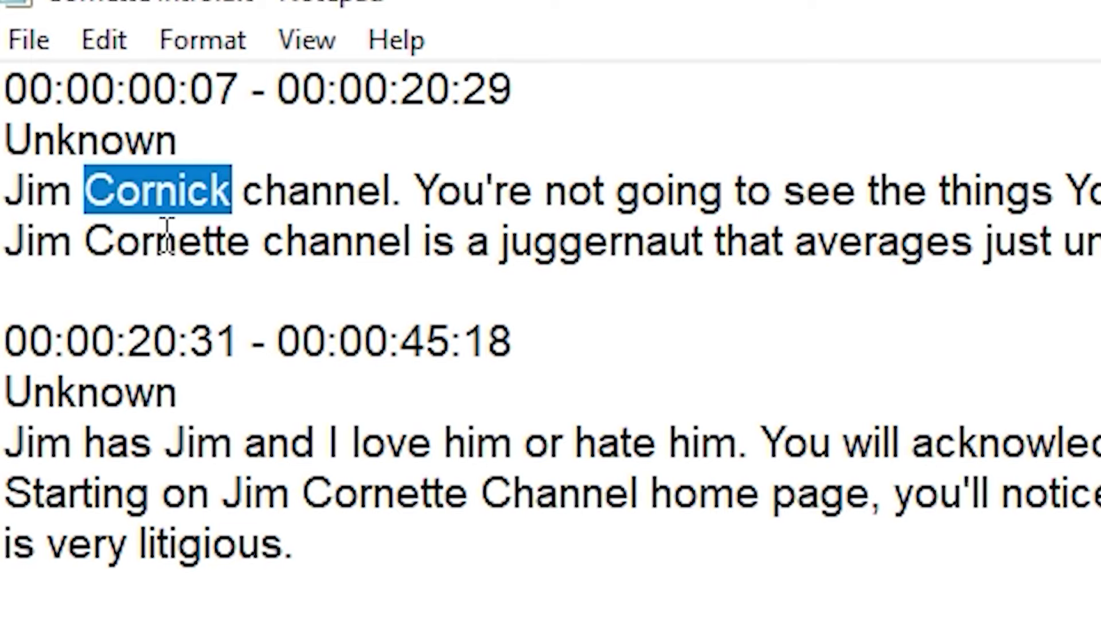
Replace all occurrences of 'Cornick' with 'Cornette'.
click(104, 41)
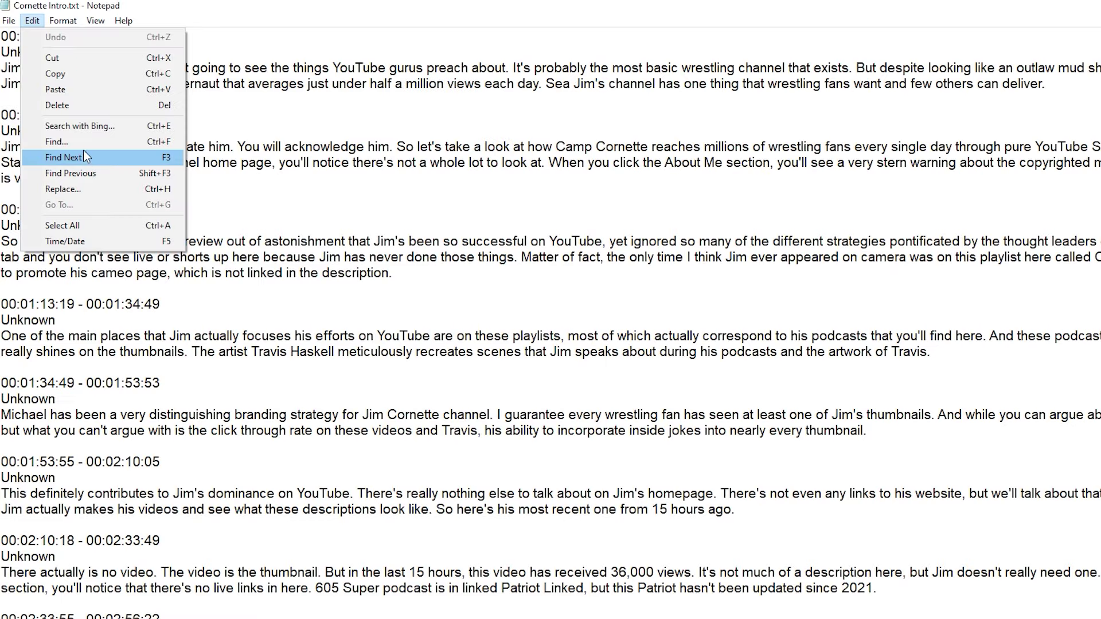
click(247, 579)
key(Tab)
text(Co)
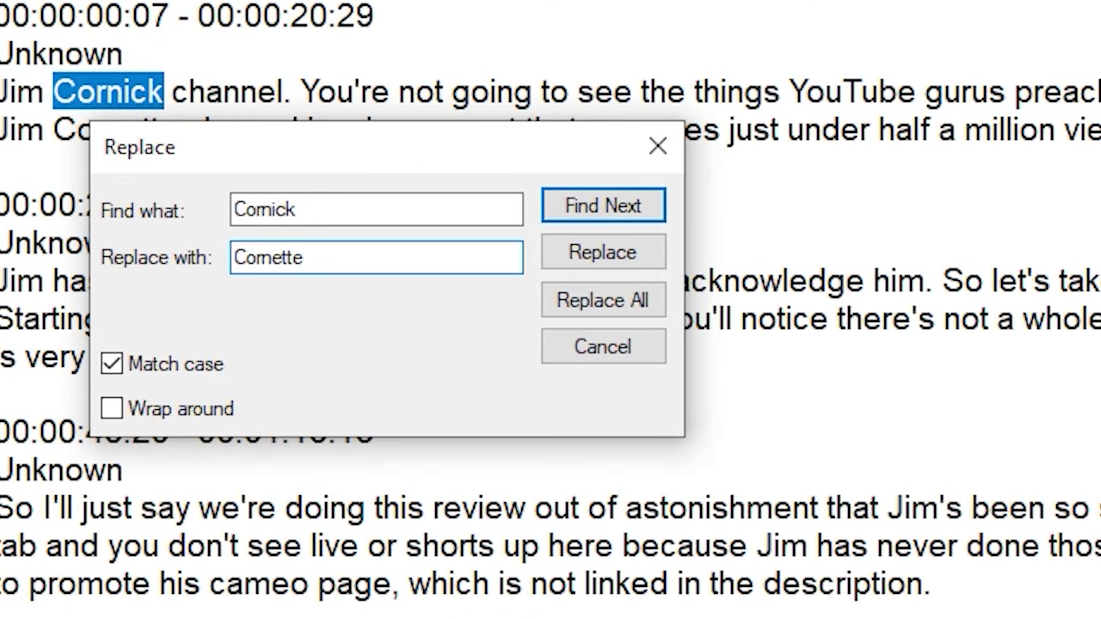
click(602, 300)
scroll(550, 321, down, 1)
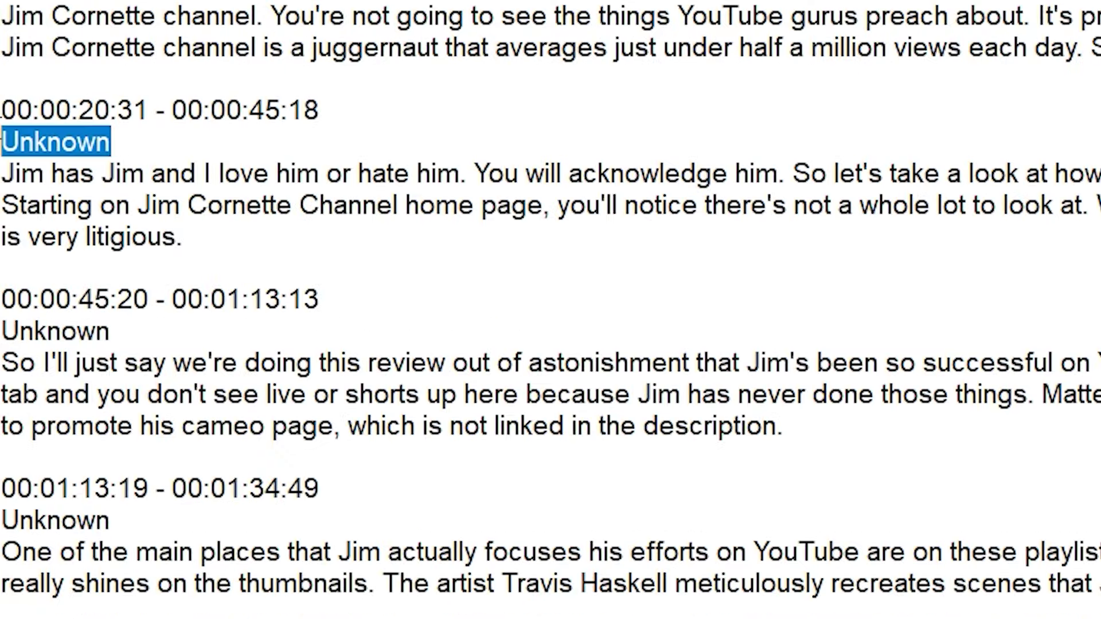
Delete the timestamp and Unknown lines from 00:00:20:31 through 00:01:53:55.
drag(1, 115, 3, 109)
key(Delete)
drag(138, 270, 2, 226)
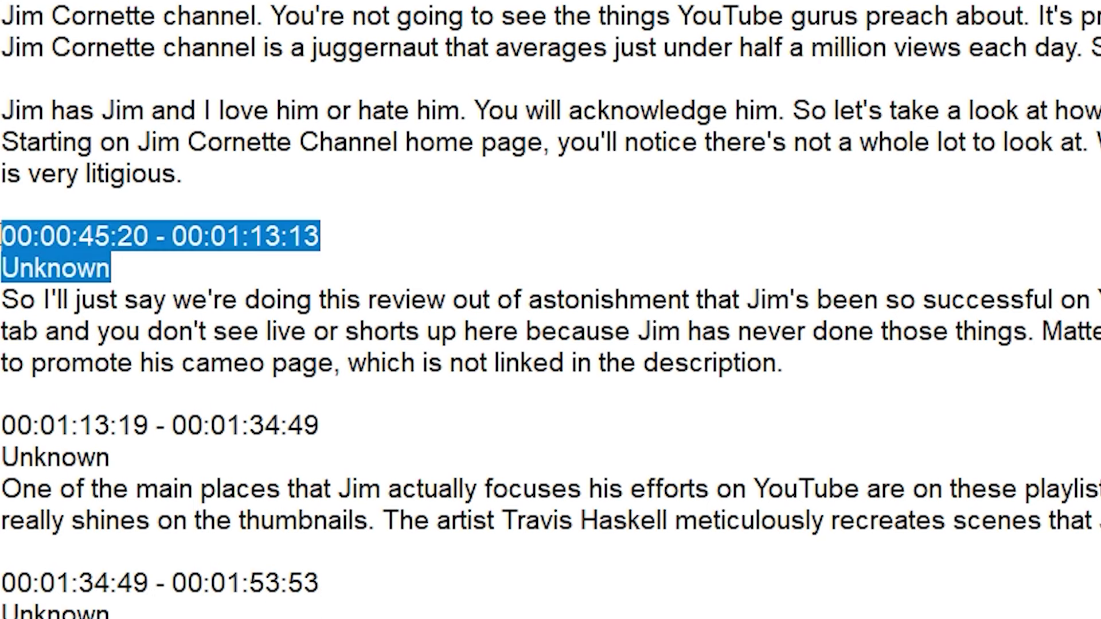
key(Delete)
key(Delete)
drag(112, 396, 2, 354)
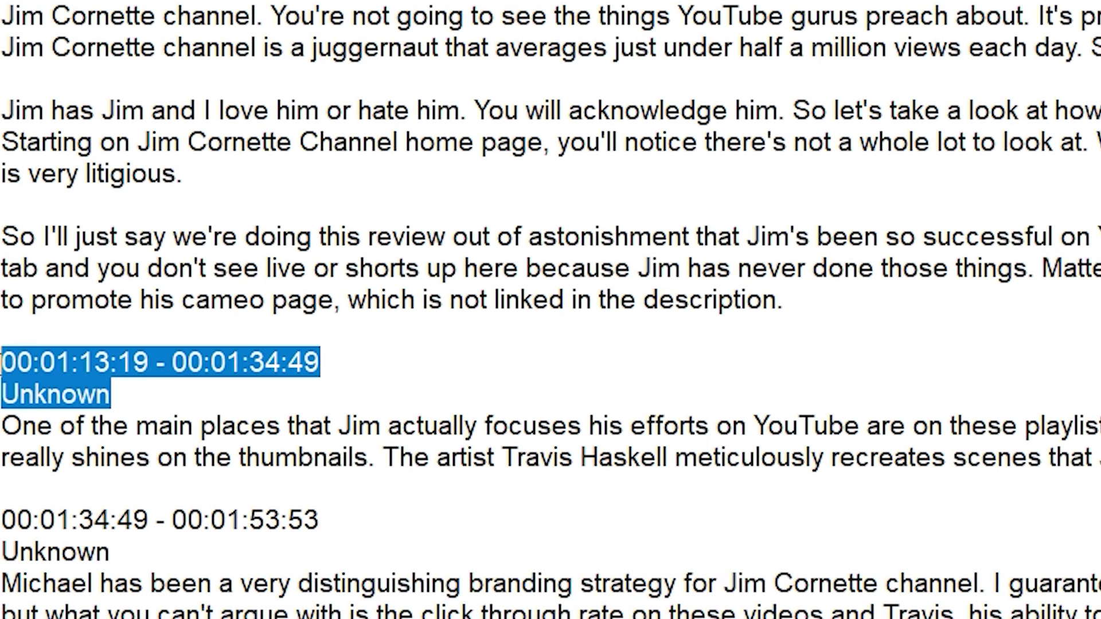
key(Delete)
key(Delete)
drag(112, 491, 3, 457)
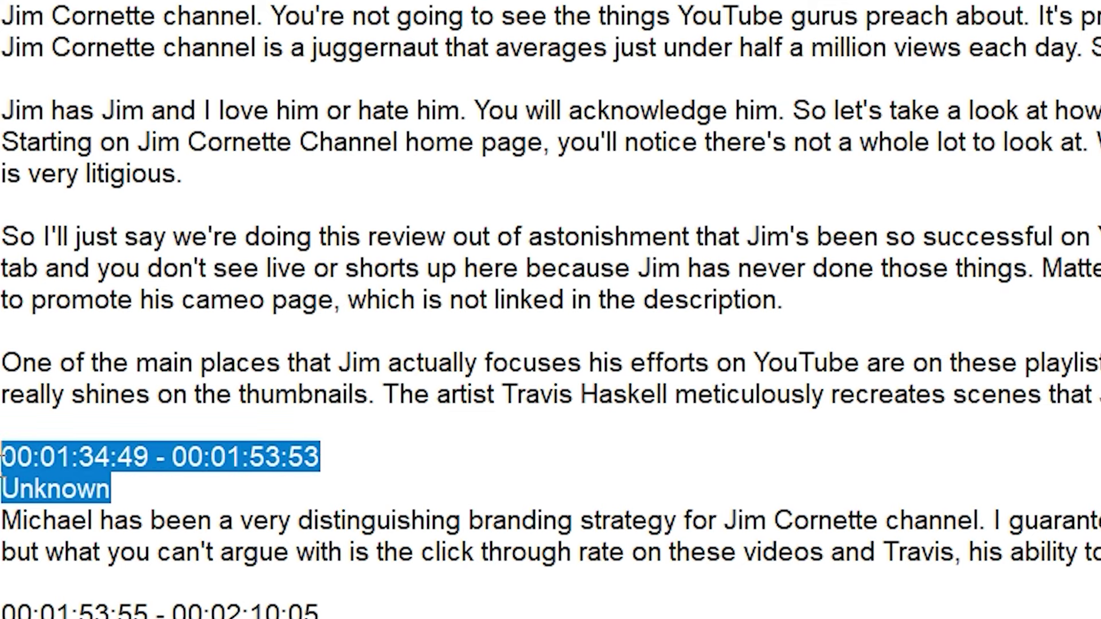
key(Delete)
key(Delete)
drag(112, 583, 2, 552)
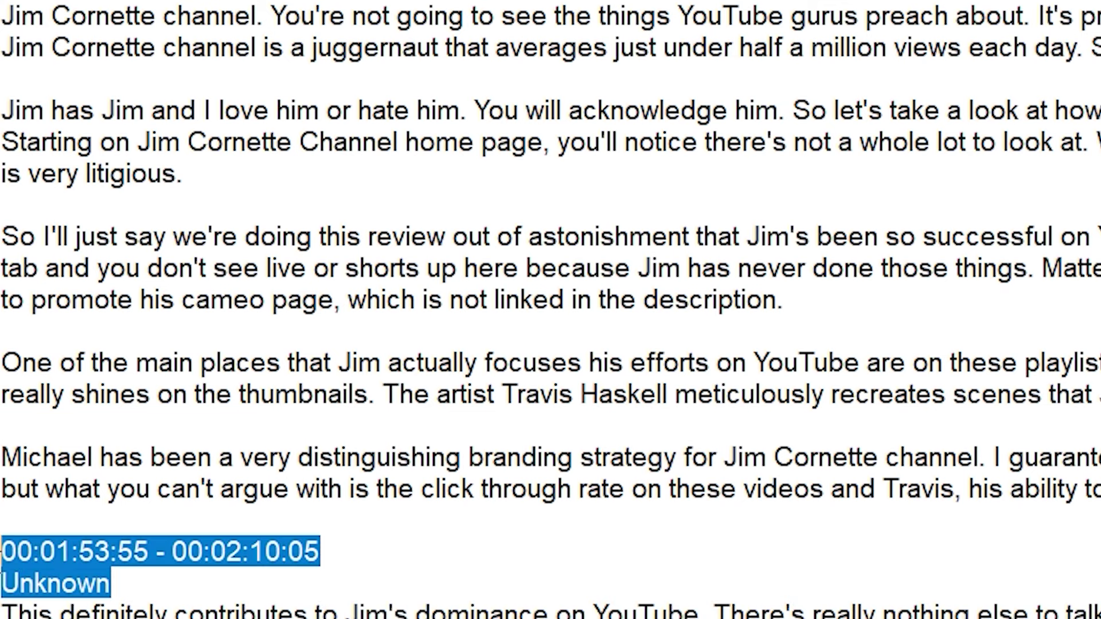
key(Delete)
key(Delete)
Delete the timestamp and Unknown lines from 00:02:10:18 through 00:04:06:19.
drag(55, 319, 1, 304)
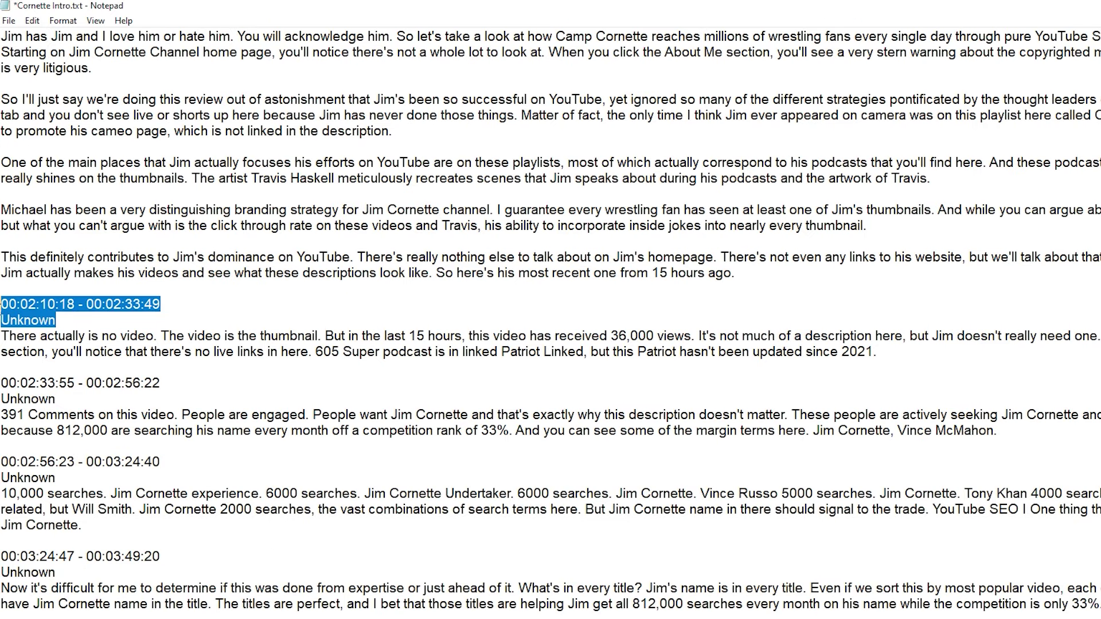
key(Delete)
key(Delete)
drag(69, 360, 1, 351)
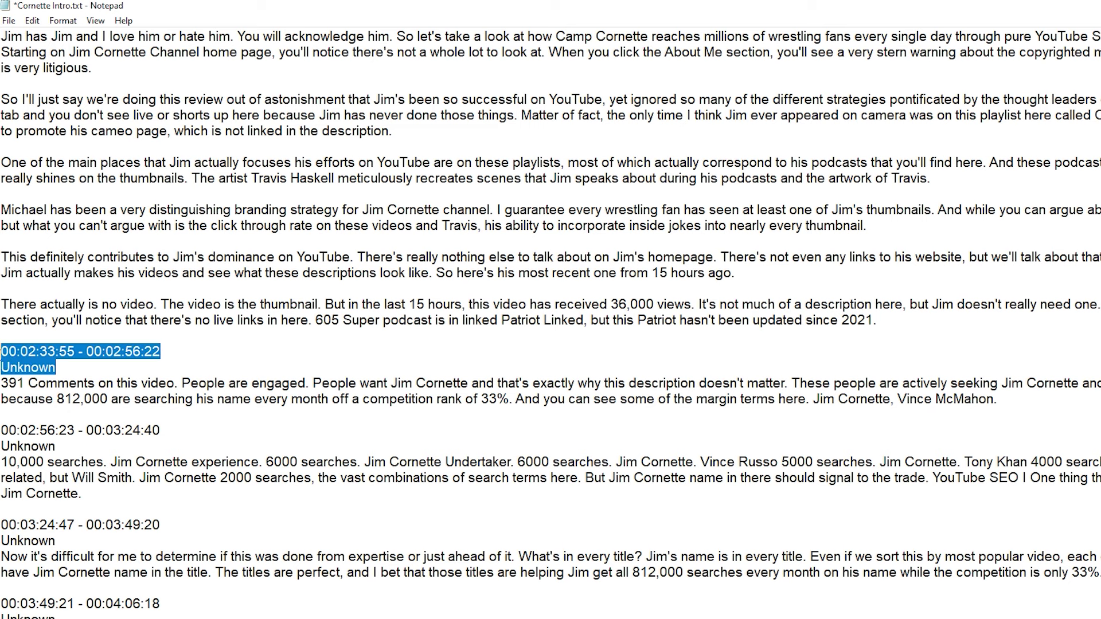
key(Delete)
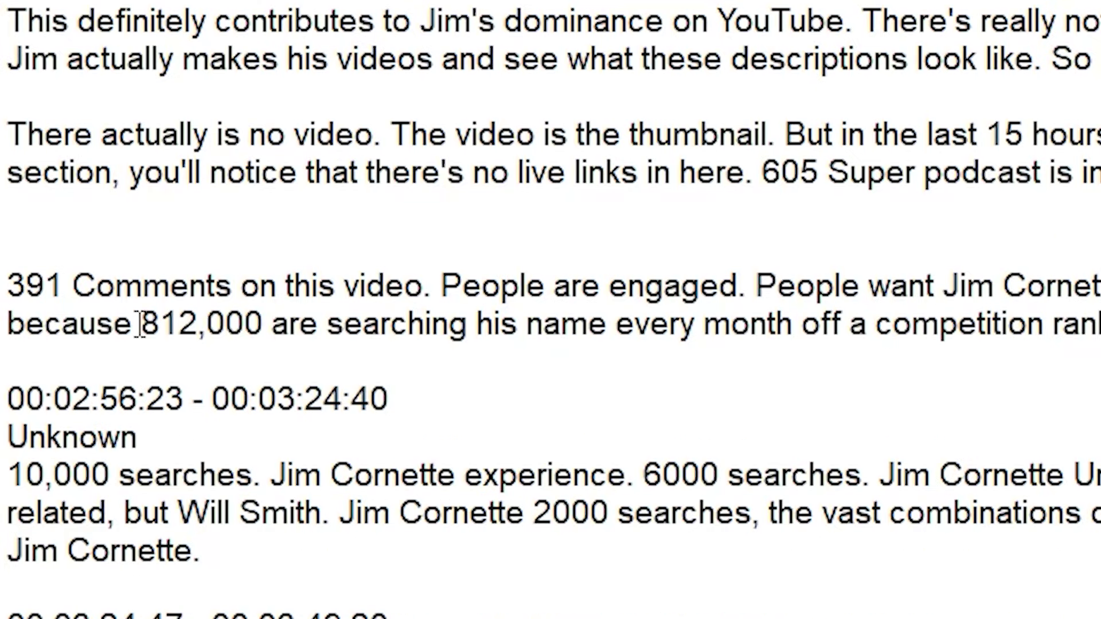
drag(192, 437, 5, 397)
key(Delete)
key(Delete)
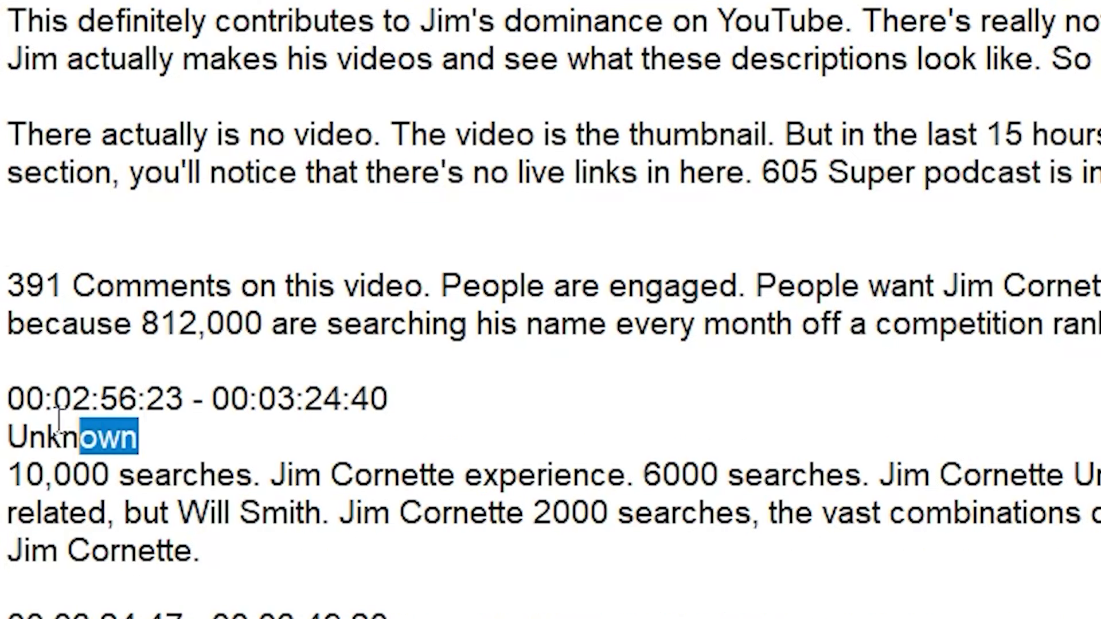
scroll(85, 409, down, 1)
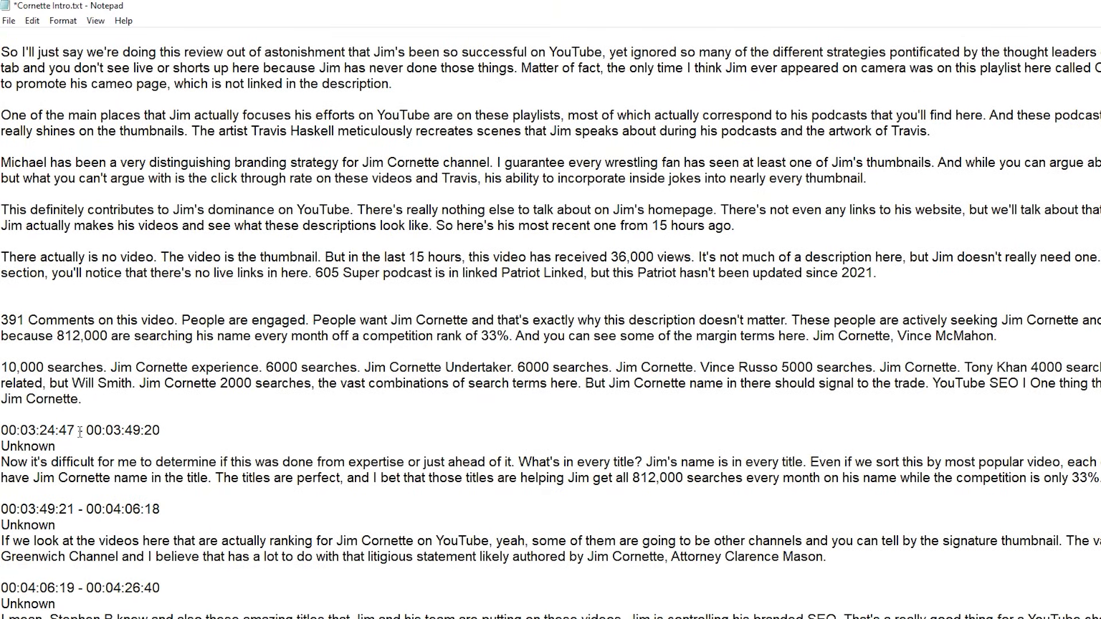
drag(33, 442, 1, 429)
key(Delete)
key(Delete)
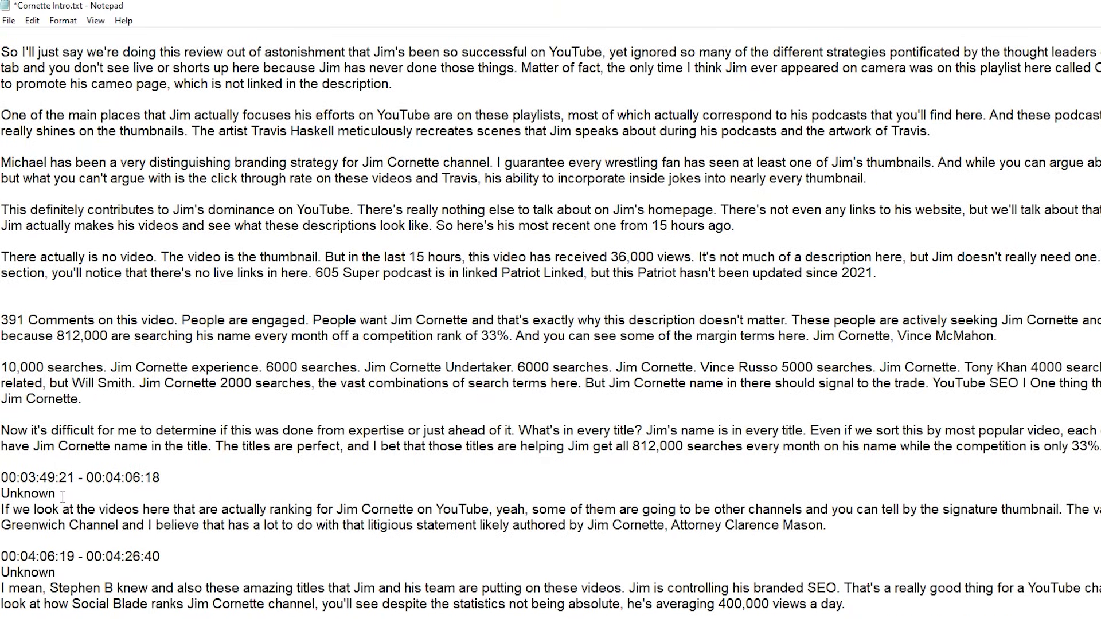
drag(63, 497, 7, 481)
key(Delete)
key(Delete)
drag(55, 541, 2, 524)
key(Delete)
key(Delete)
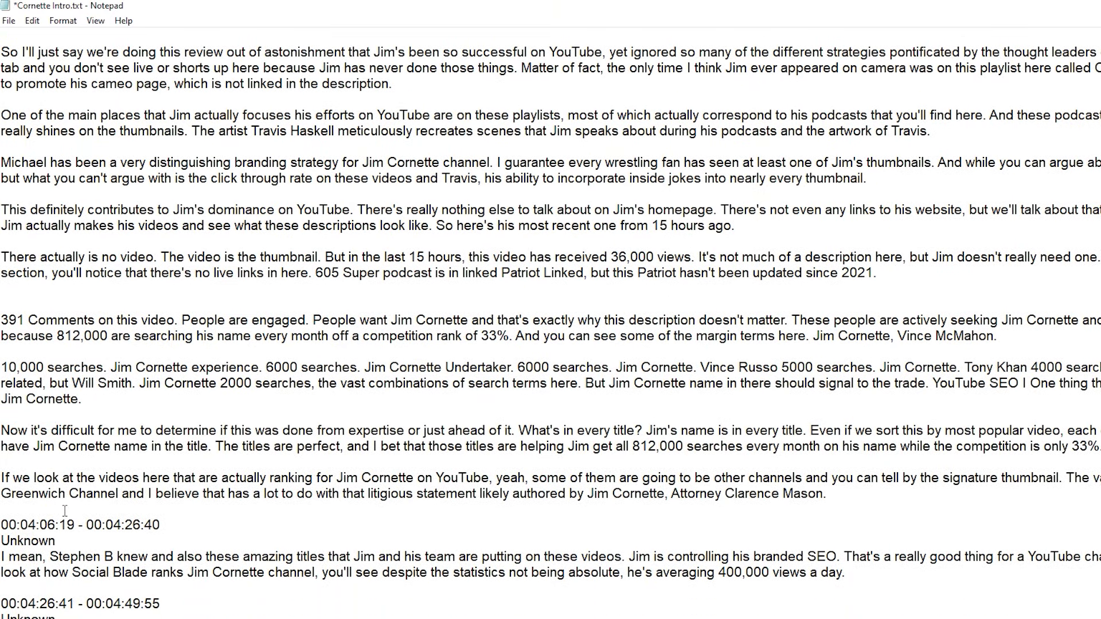
Remove the stray word 'Greenwich' and the 00:04:26:41 timestamp and Unknown lines.
drag(66, 494, 2, 494)
key(Delete)
key(Delete)
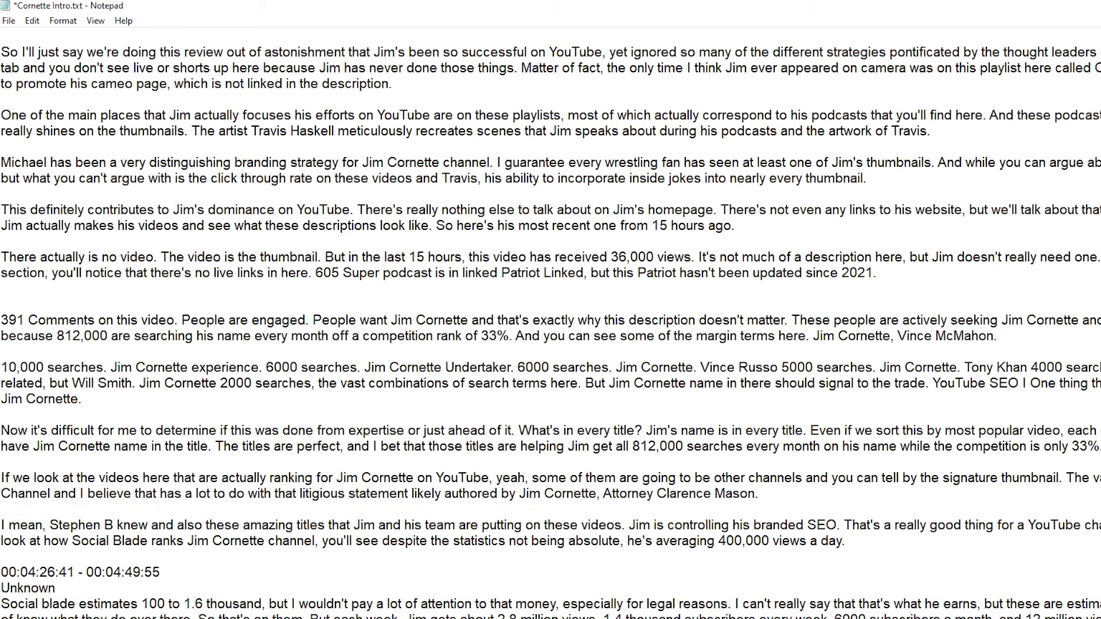
drag(56, 587, 1, 571)
key(Delete)
Correct the misheard name in the 'I mean' paragraph and save Cornette Intro.txt.
drag(129, 525, 118, 525)
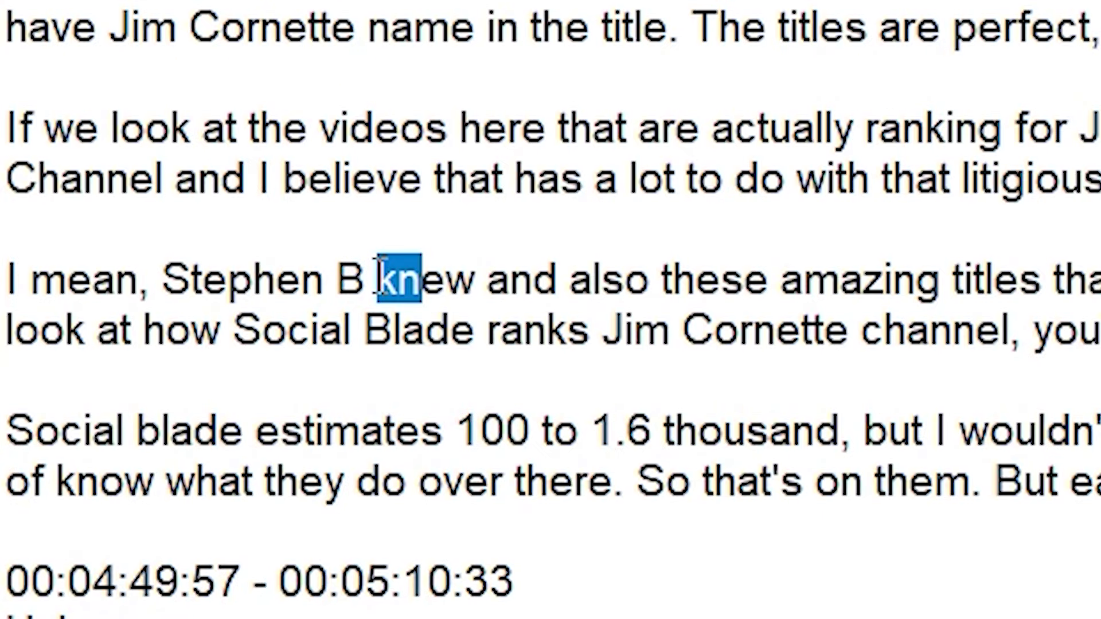
text(N)
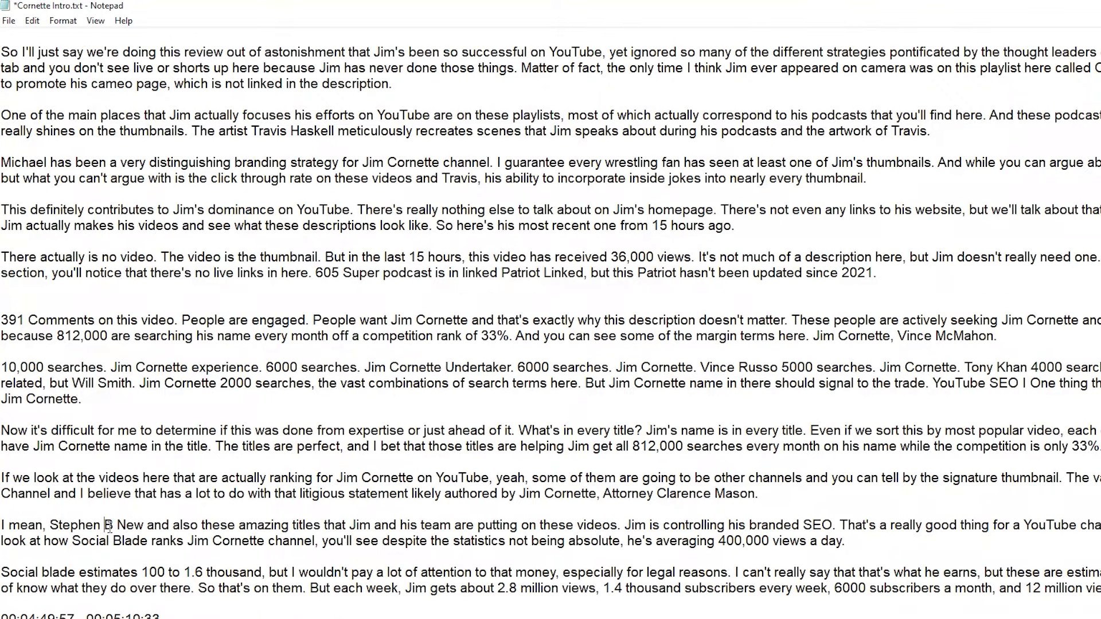
text(P)
drag(105, 525, 81, 525)
text(v)
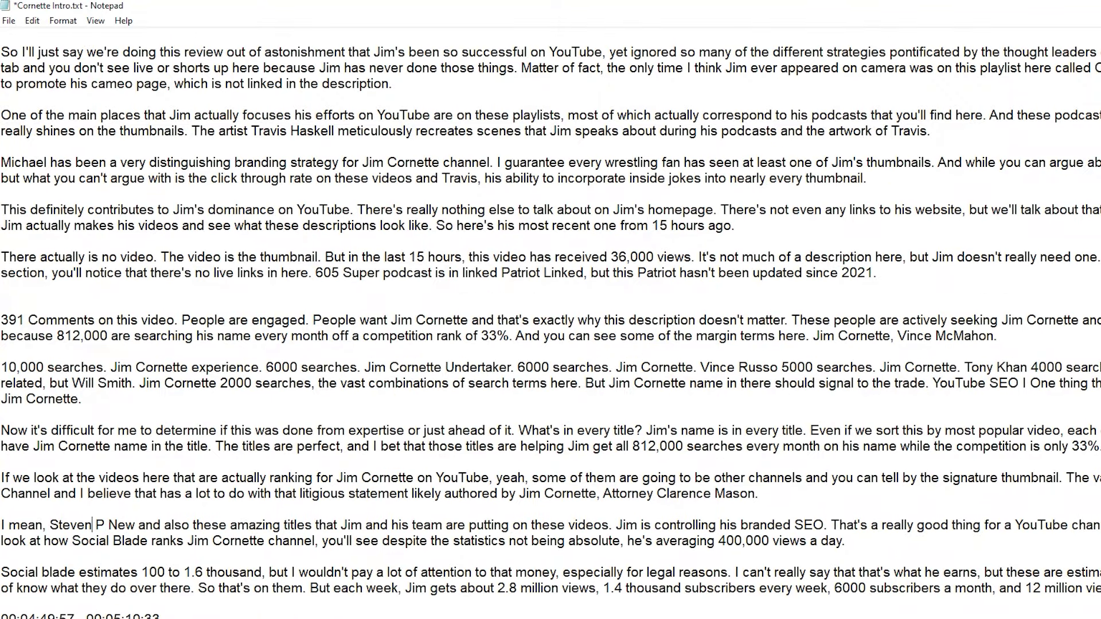
scroll(236, 561, down, 10)
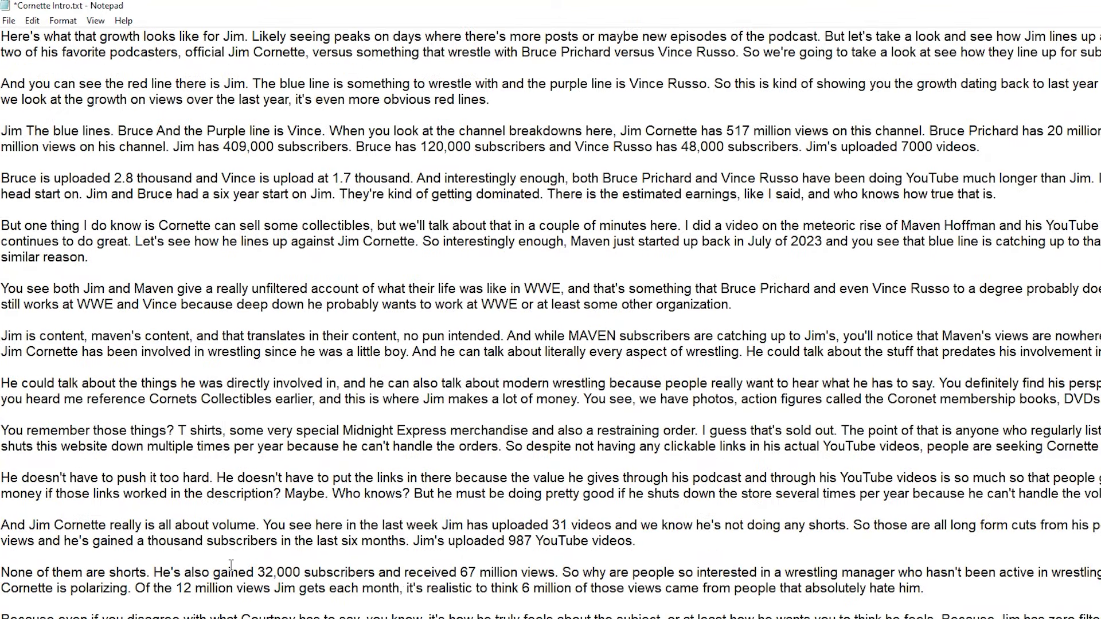
key(ctrl+s)
Add a top-line prompt asking for an article on how Jim Cornette grew his wrestling YouTube channel.
key(ctrl+a)
click(344, 477)
scroll(345, 439, up, 17)
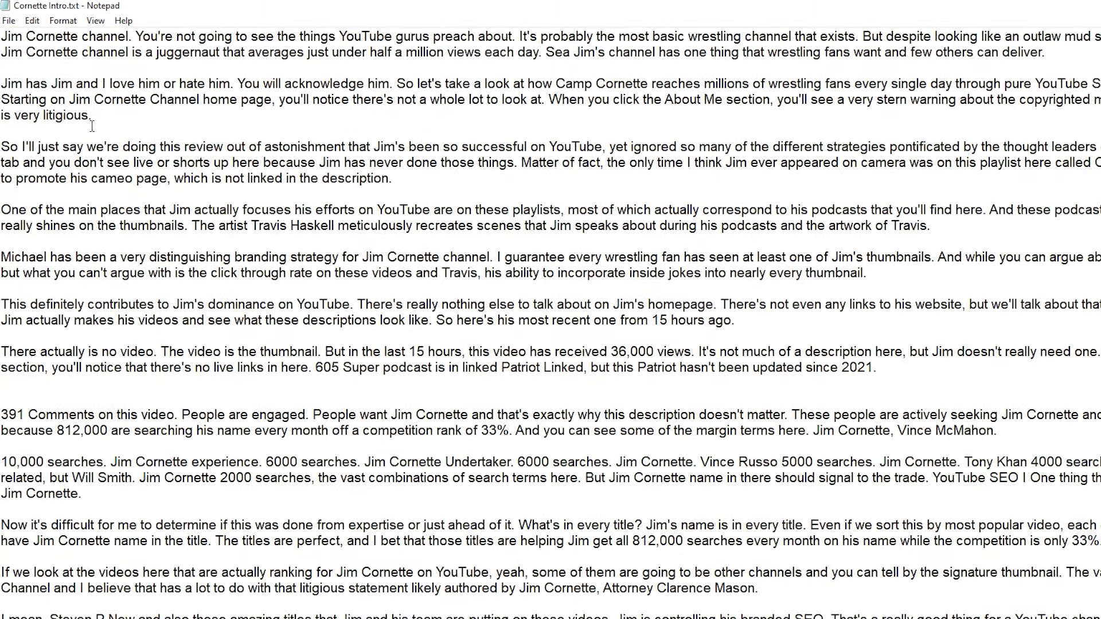
click(4, 40)
key(Return)
key(Return)
key(Return)
key(Return)
key(Return)
key(Return)
key(Return)
key(Return)
key(Return)
key(Return)
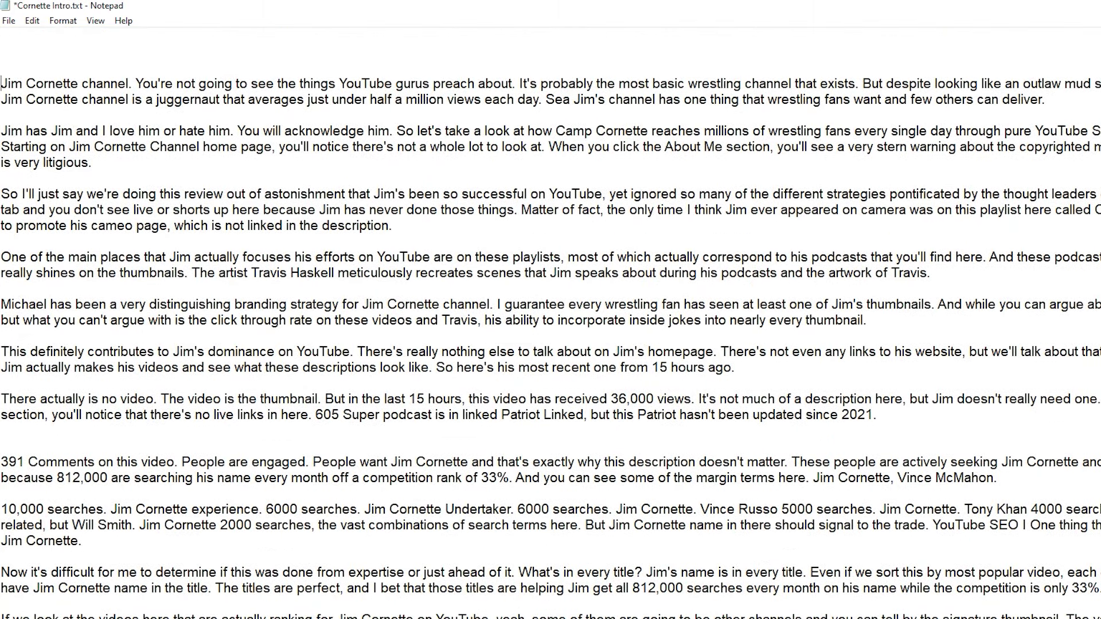
click(4, 37)
text(Using)
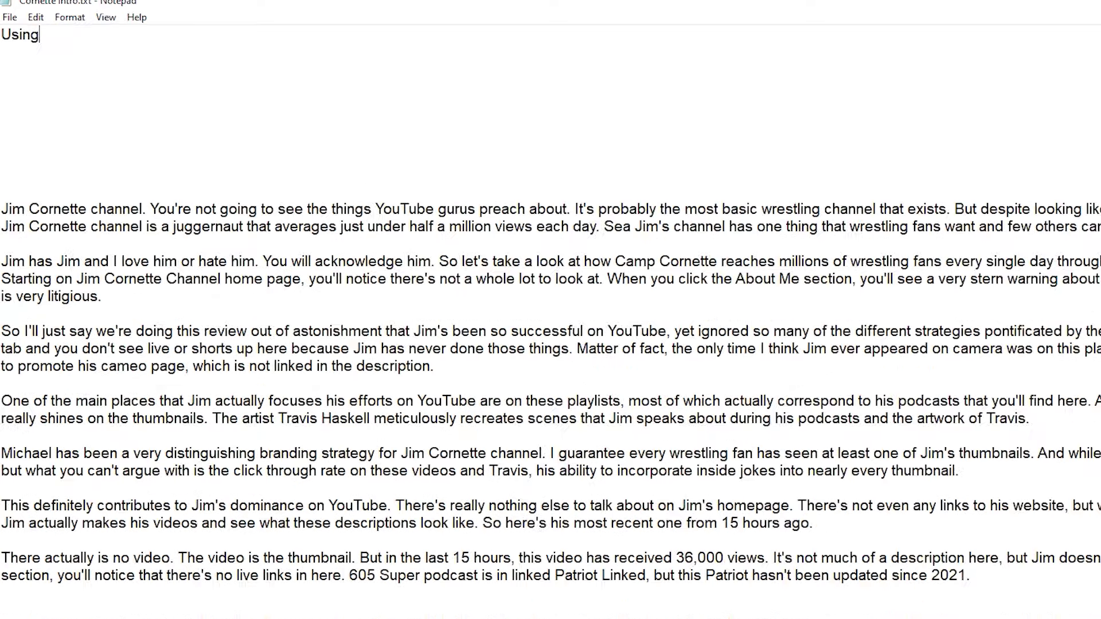
text( the supplied text as reference, create an article about how Jim Cornette grew his wrestling)
key(BackSpace)
key(BackSpace)
key(BackSpace)
key(BackSpace)
key(BackSpace)
key(BackSpace)
key(BackSpace)
key(BackSpace)
key(BackSpace)
key(BackSpace)
text(YouTube Channel to be one)
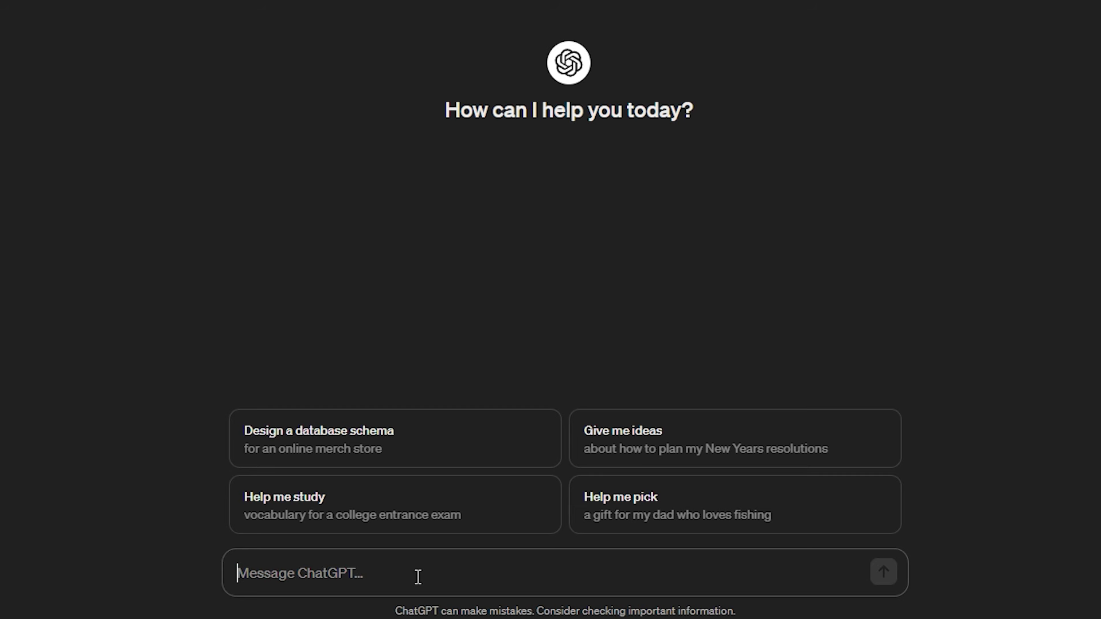
Send the pasted transcript to ChatGPT and copy the generated article.
key(ctrl+v)
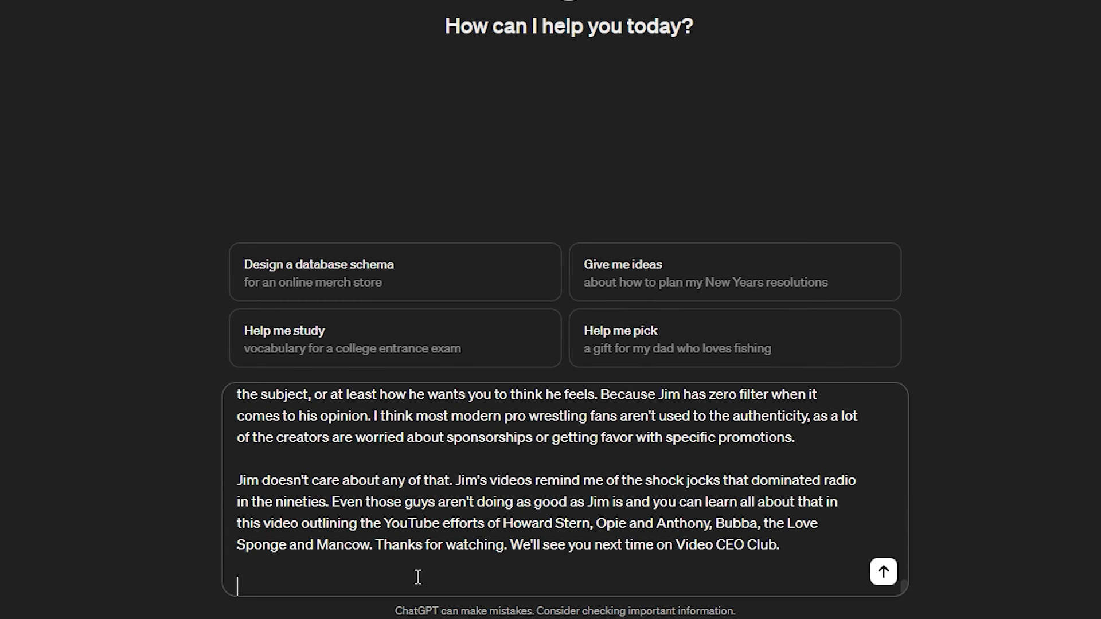
click(883, 573)
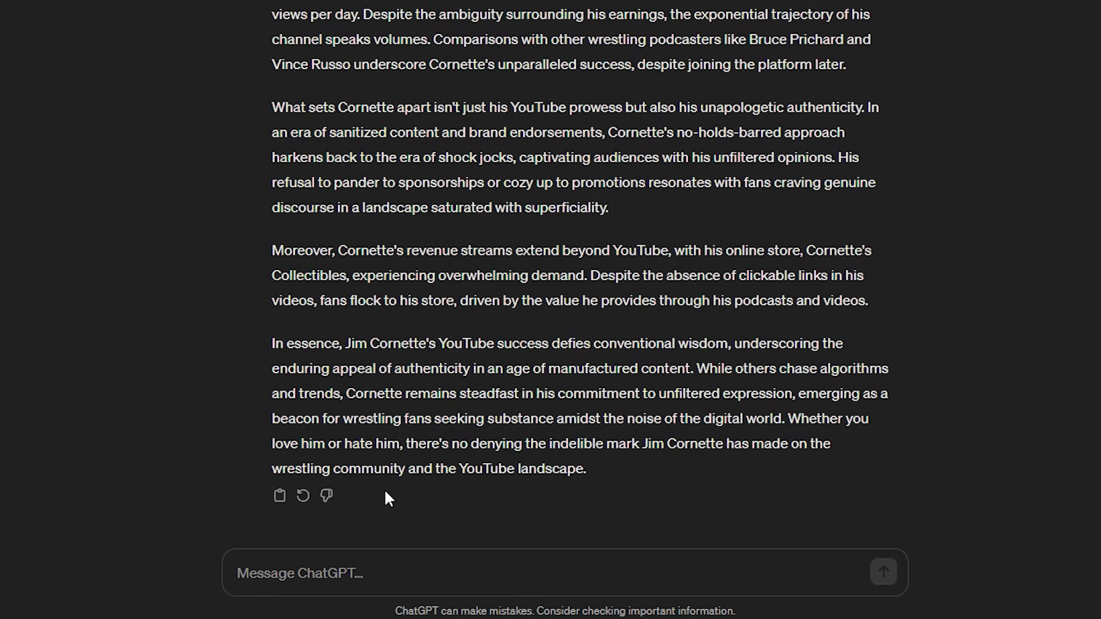
click(280, 497)
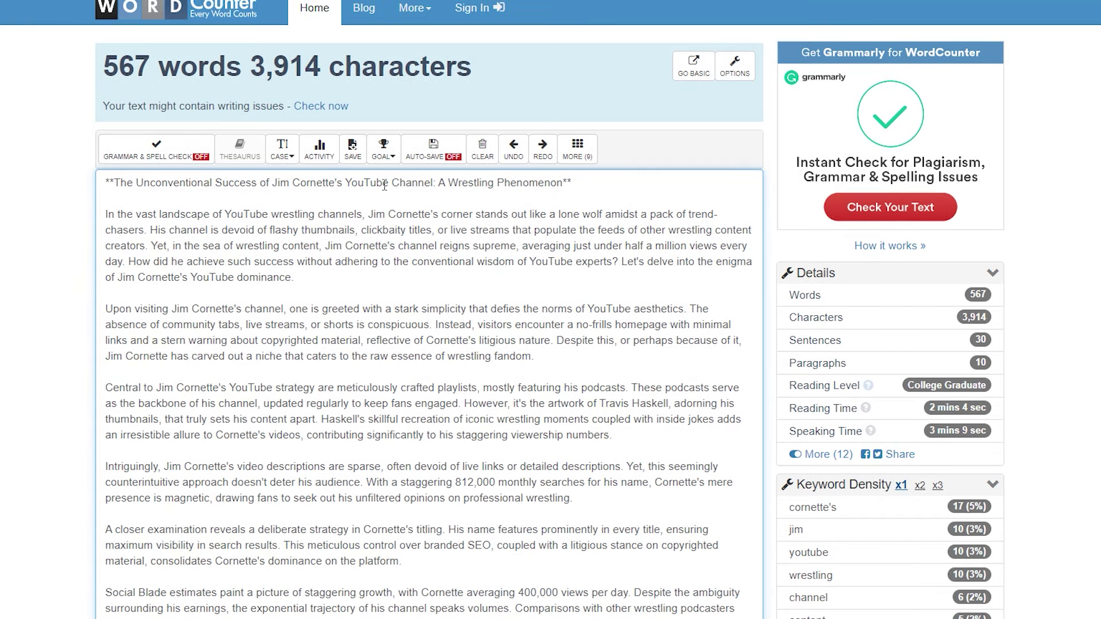
Drop the article's title and blank lines, start it with 'Among', and paste it as description.
drag(589, 189, 61, 172)
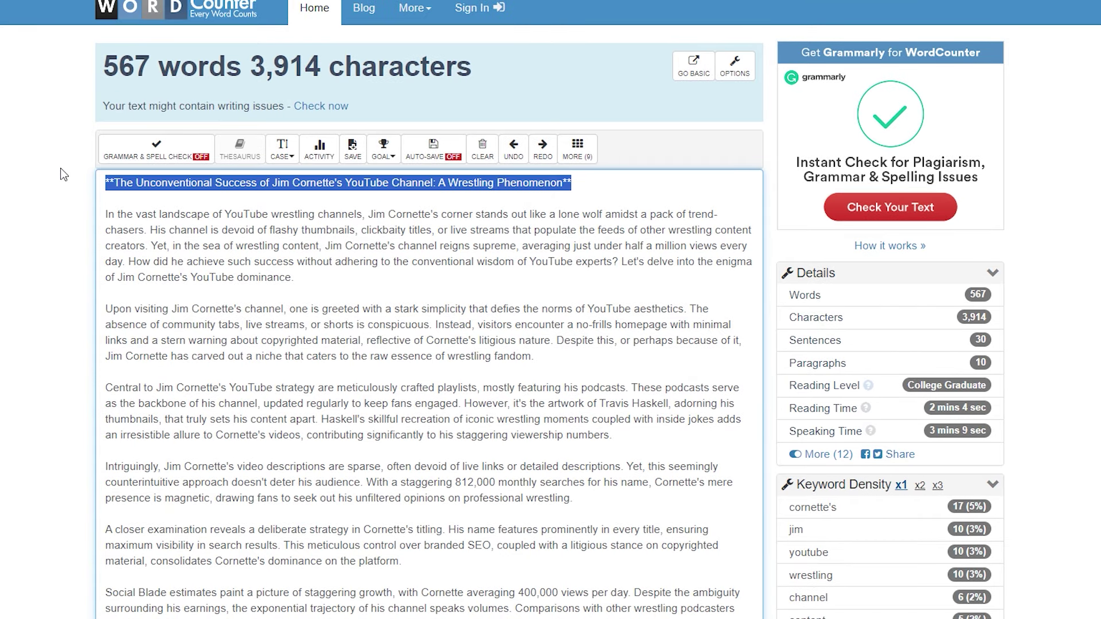
key(BackSpace)
key(Delete)
key(Delete)
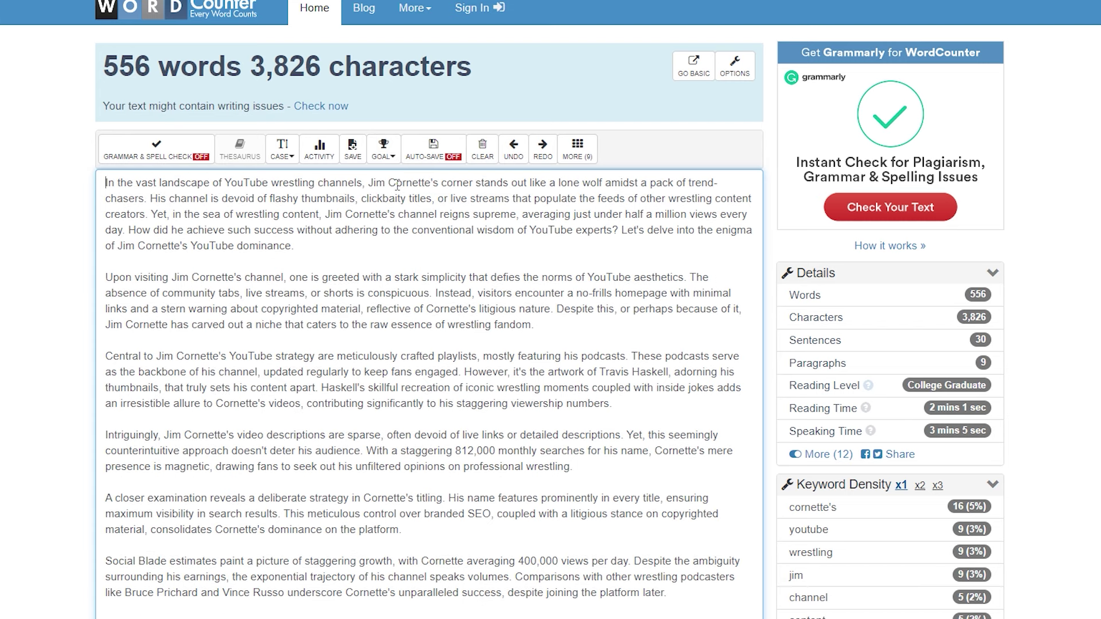
drag(221, 184, 101, 188)
text(Among)
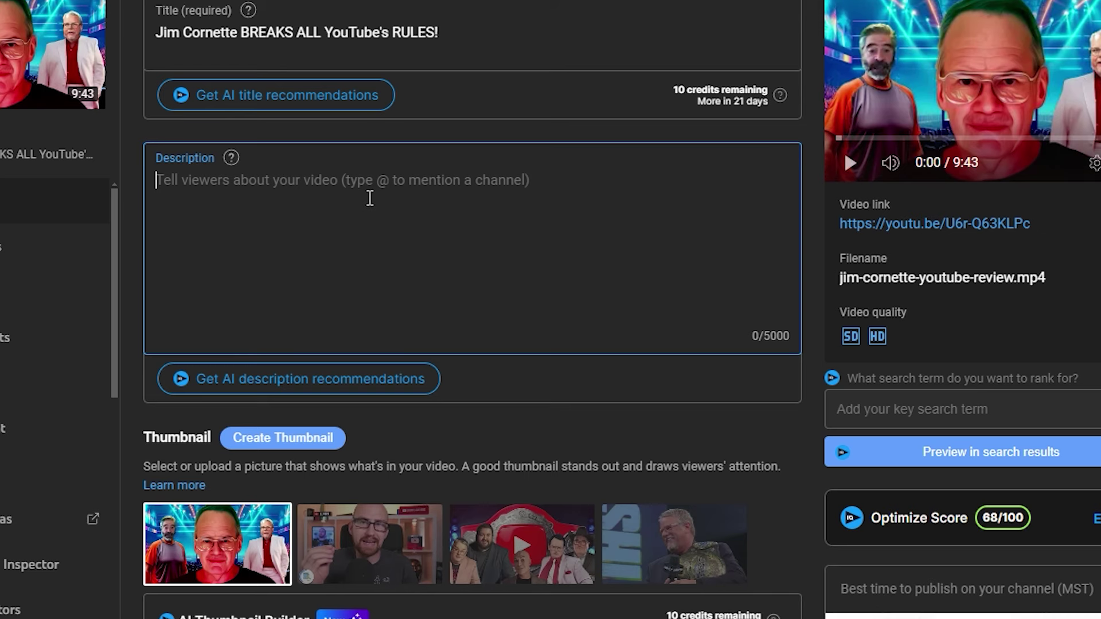
key(ctrl+v)
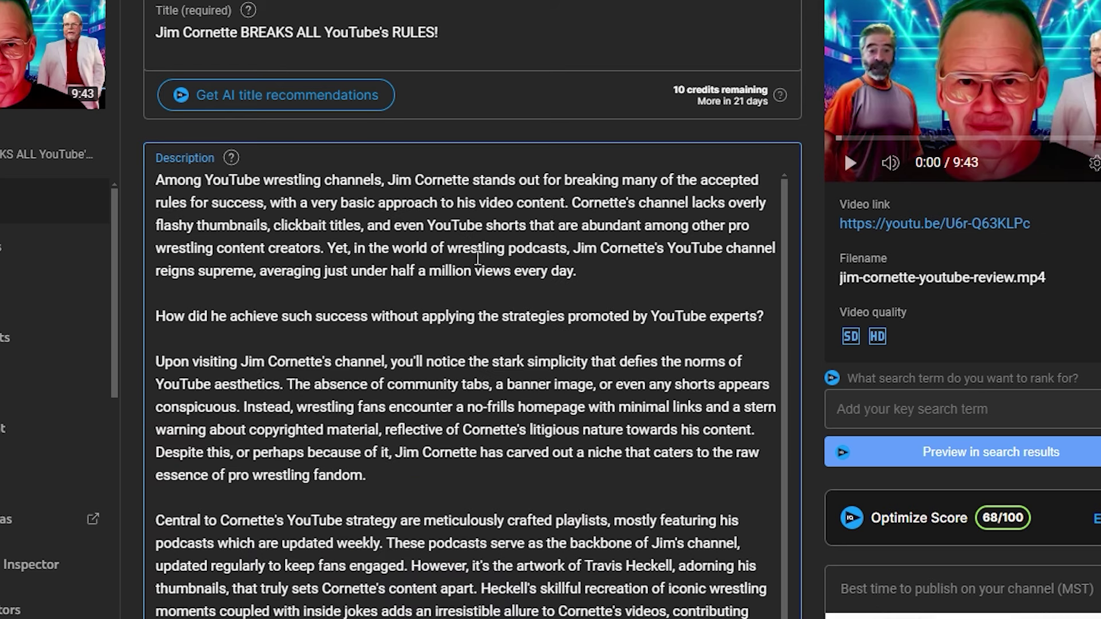
Scroll through the Cornette video's description to review the pasted article.
scroll(478, 260, down, 10)
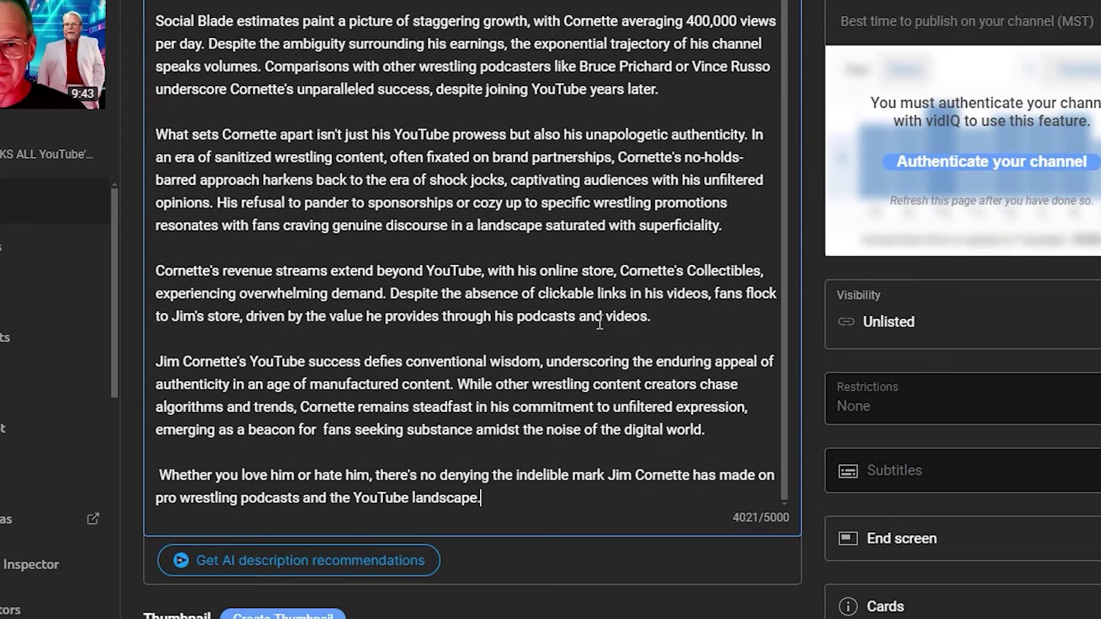
scroll(600, 323, up, 10)
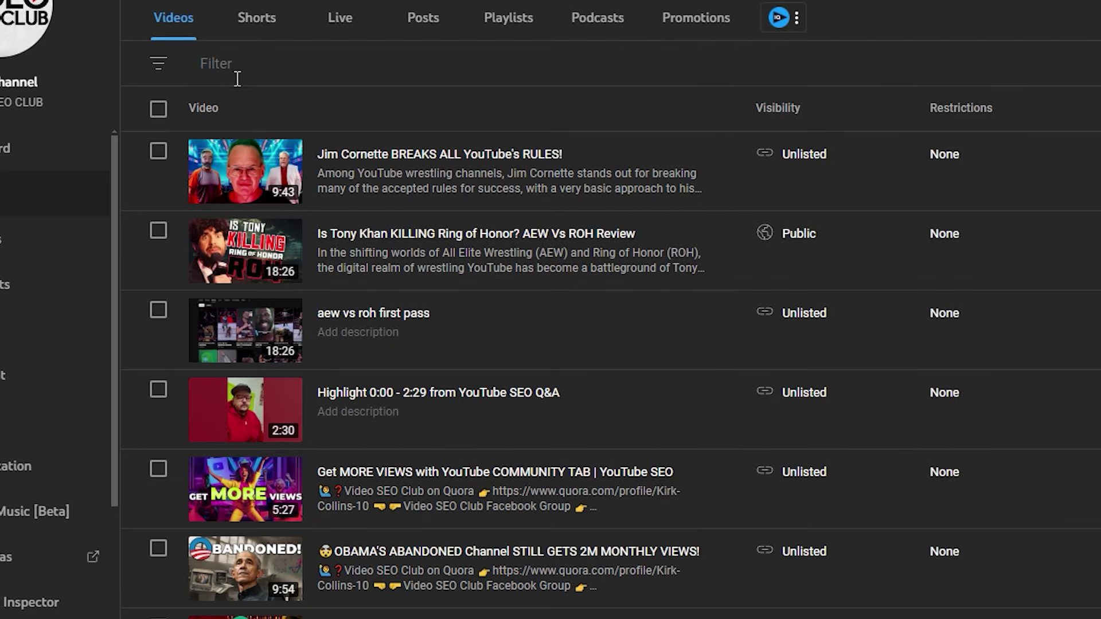
scroll(332, 287, down, 3)
scroll(344, 258, up, 3)
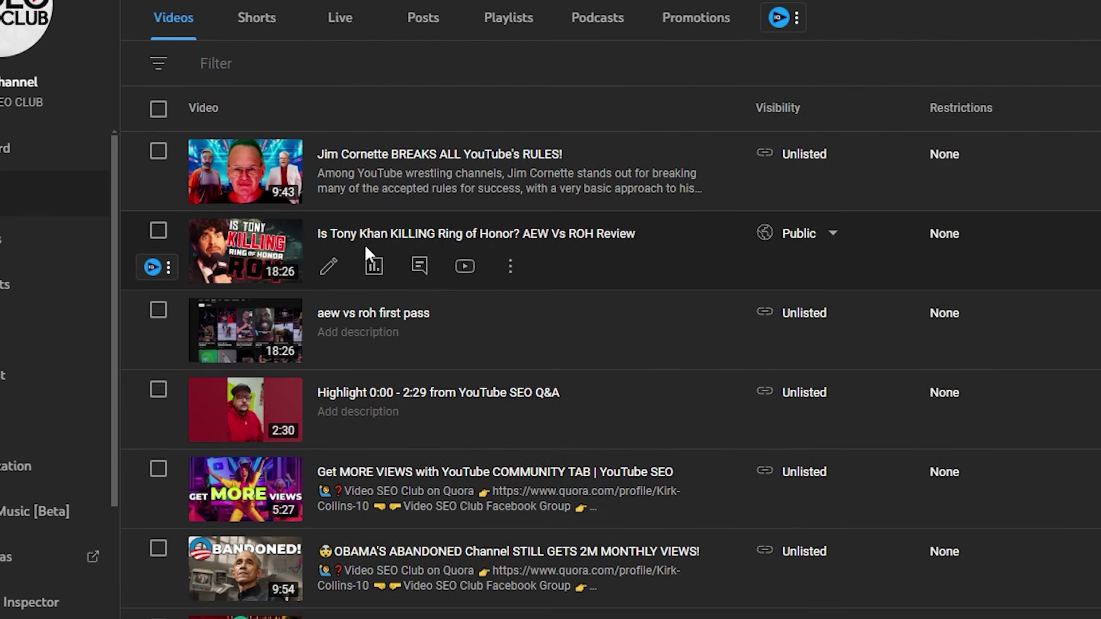
Copy the Quora and Facebook link lines from the Tony Khan video's description.
click(336, 266)
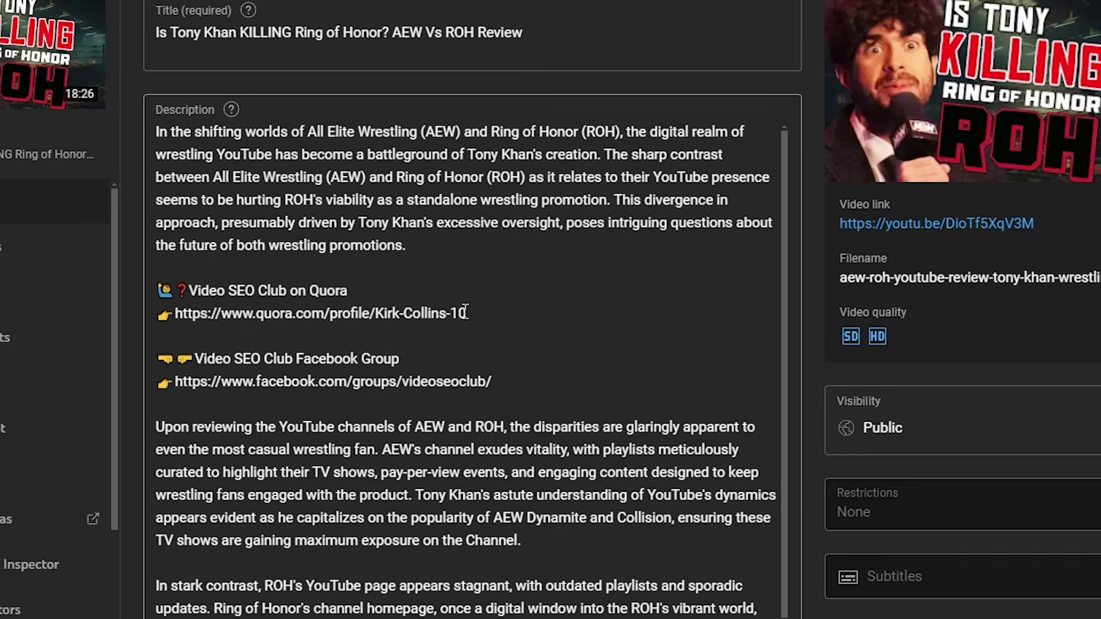
drag(516, 389, 155, 172)
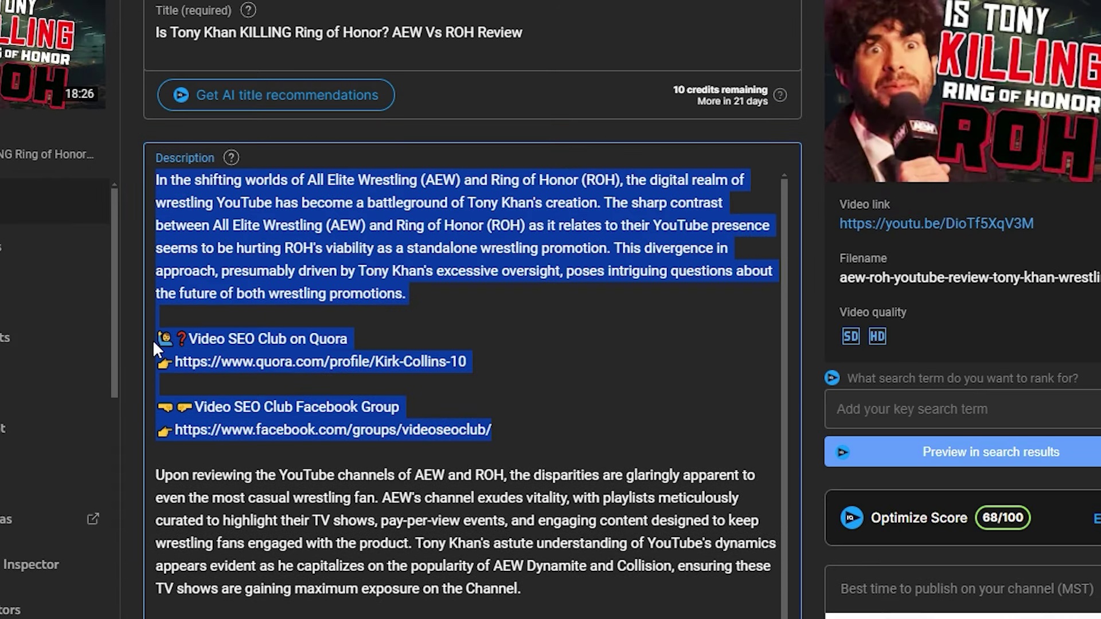
drag(519, 424, 158, 339)
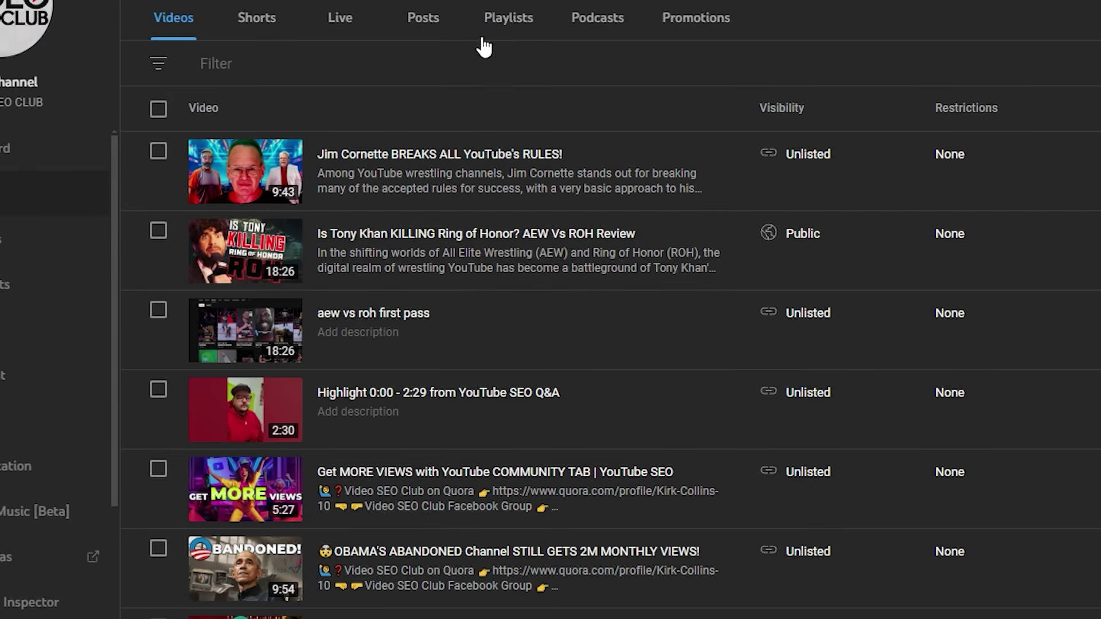
click(331, 183)
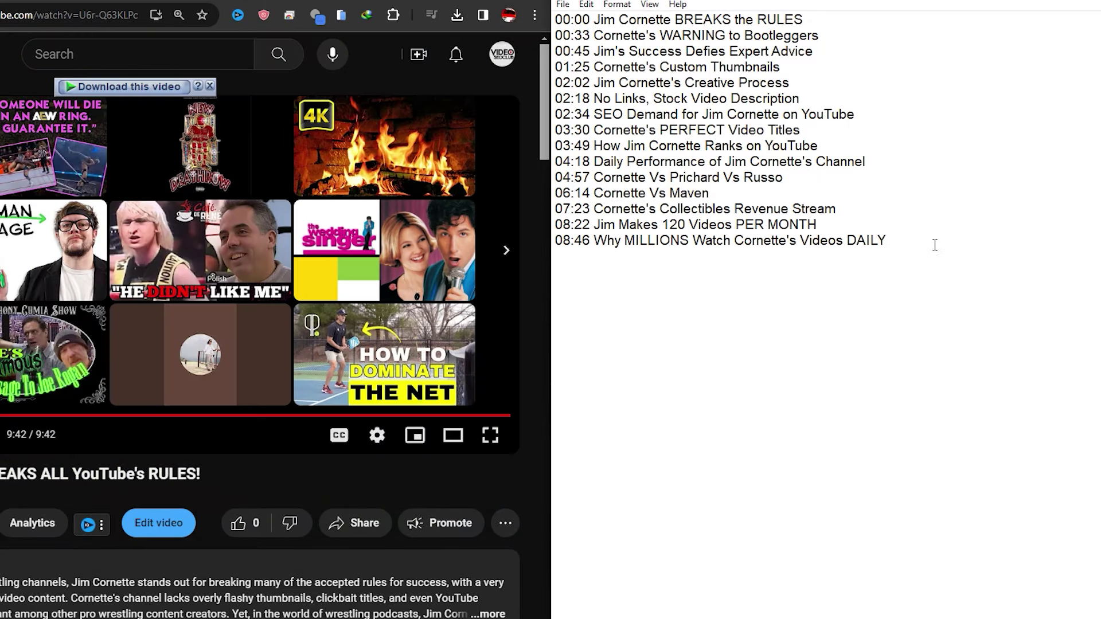
Select all chapter timestamps in Notepad, from 00:00 to 08:46.
drag(886, 240, 554, 19)
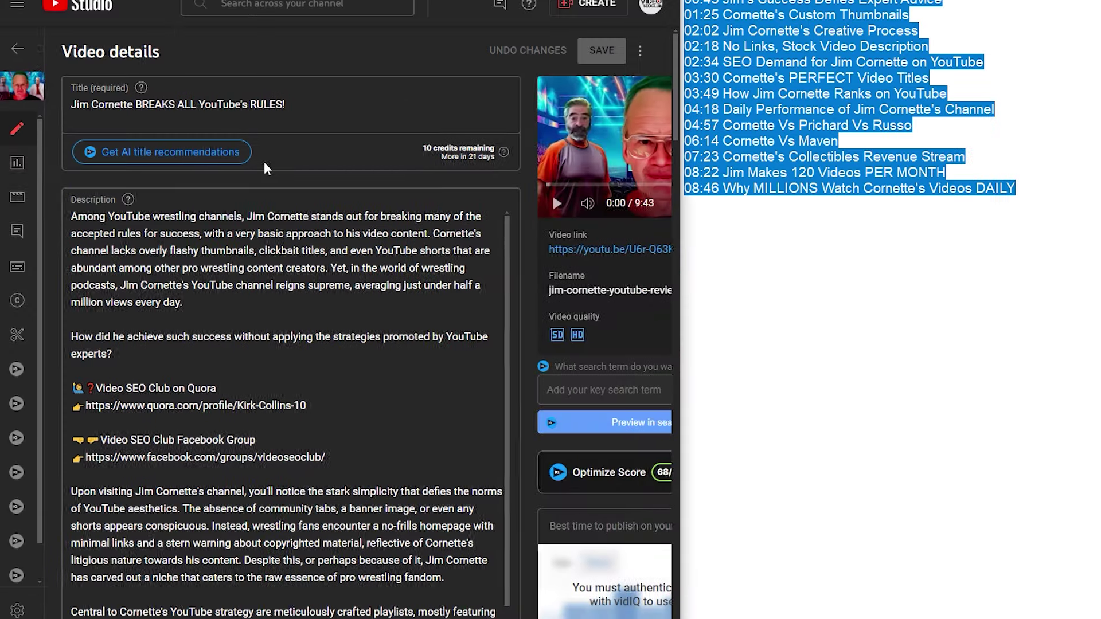
Paste the chapter timestamps below the Cornette description and save the video details.
scroll(359, 394, down, 5)
scroll(359, 394, down, 10)
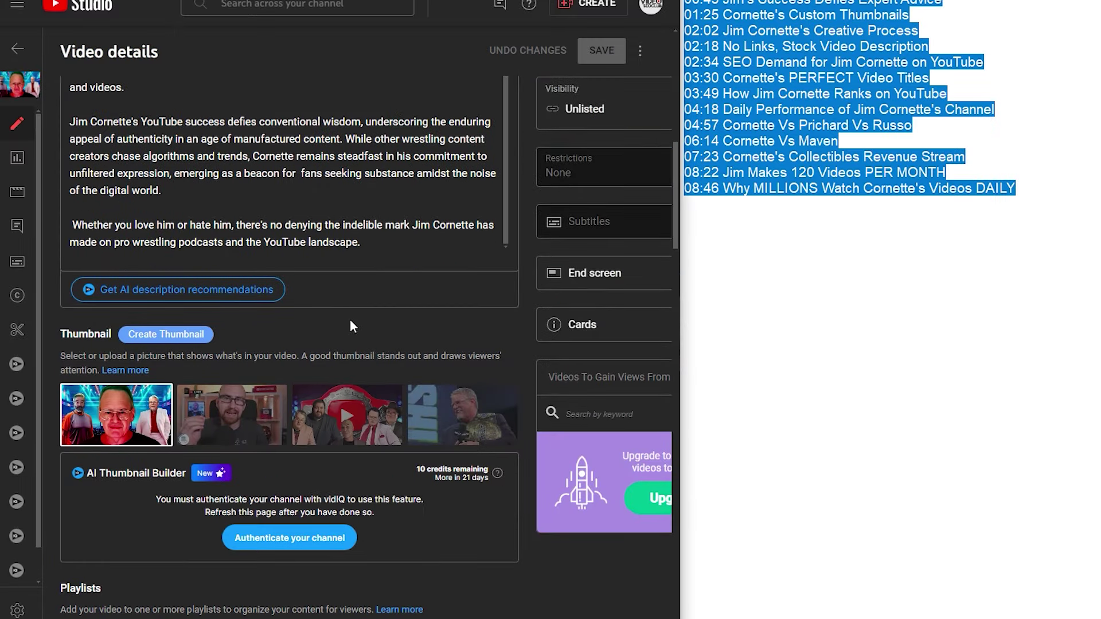
click(376, 242)
key(Return)
key(Return)
key(ctrl+v)
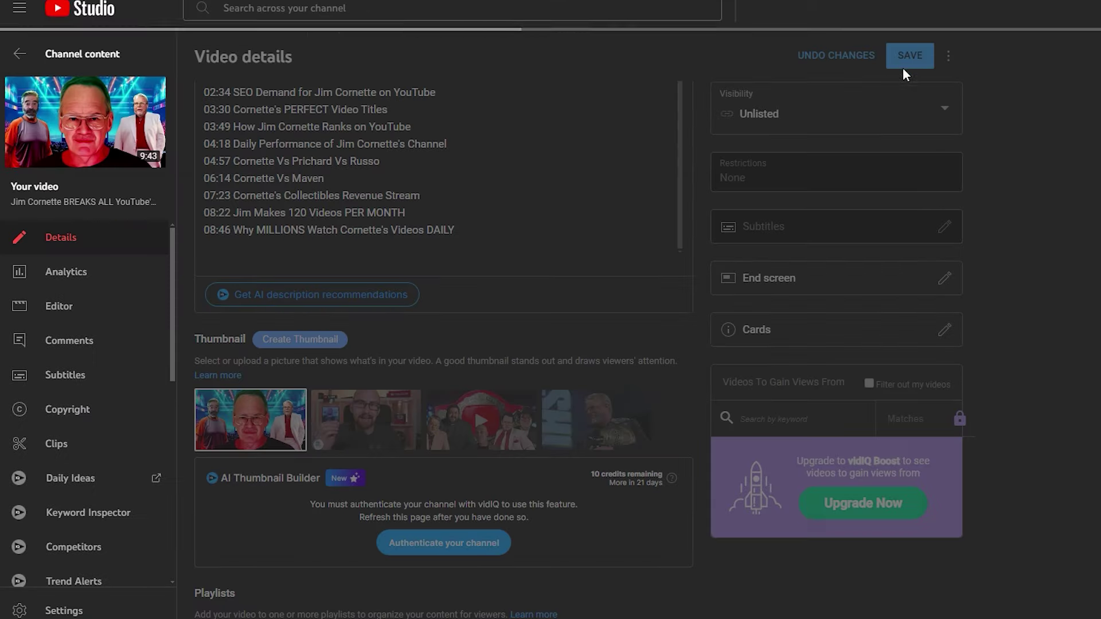
click(909, 57)
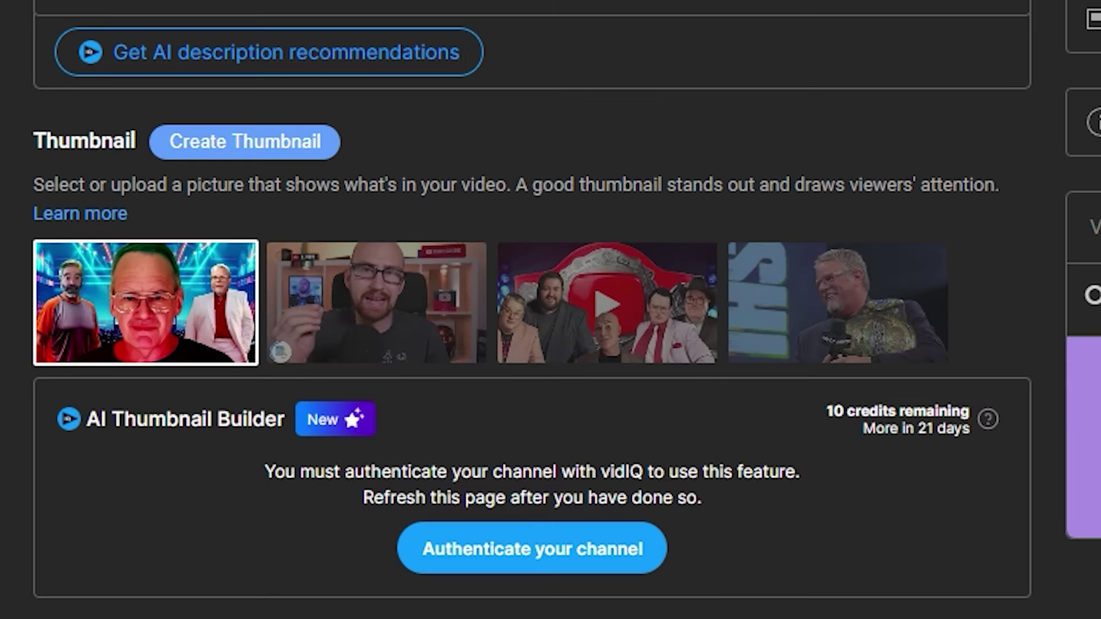
scroll(516, 310, up, 10)
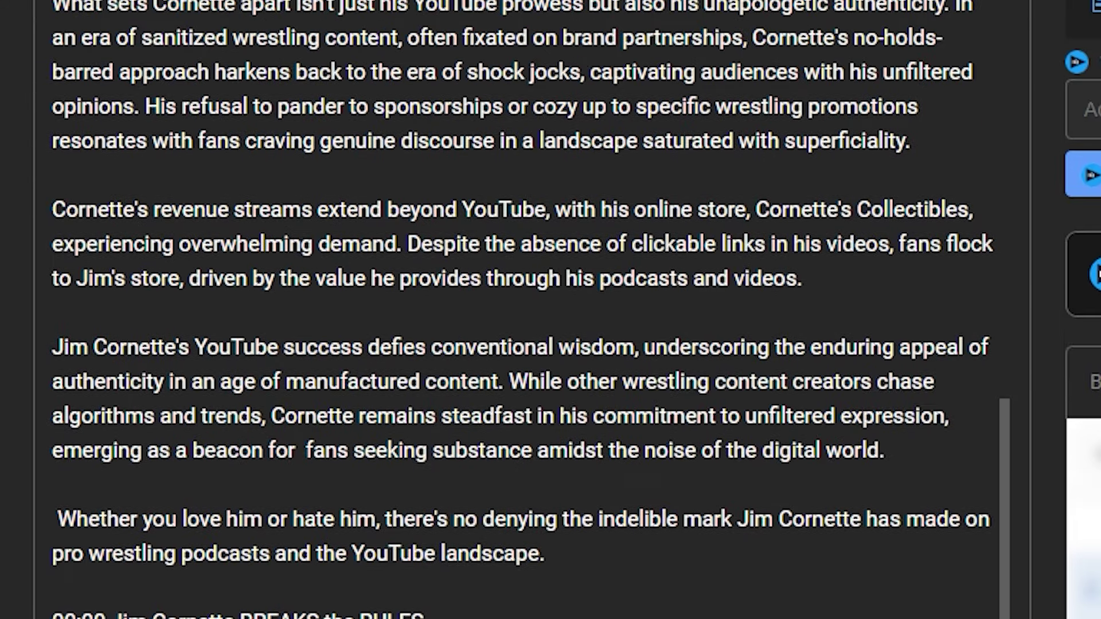
scroll(1057, 292, down, 7)
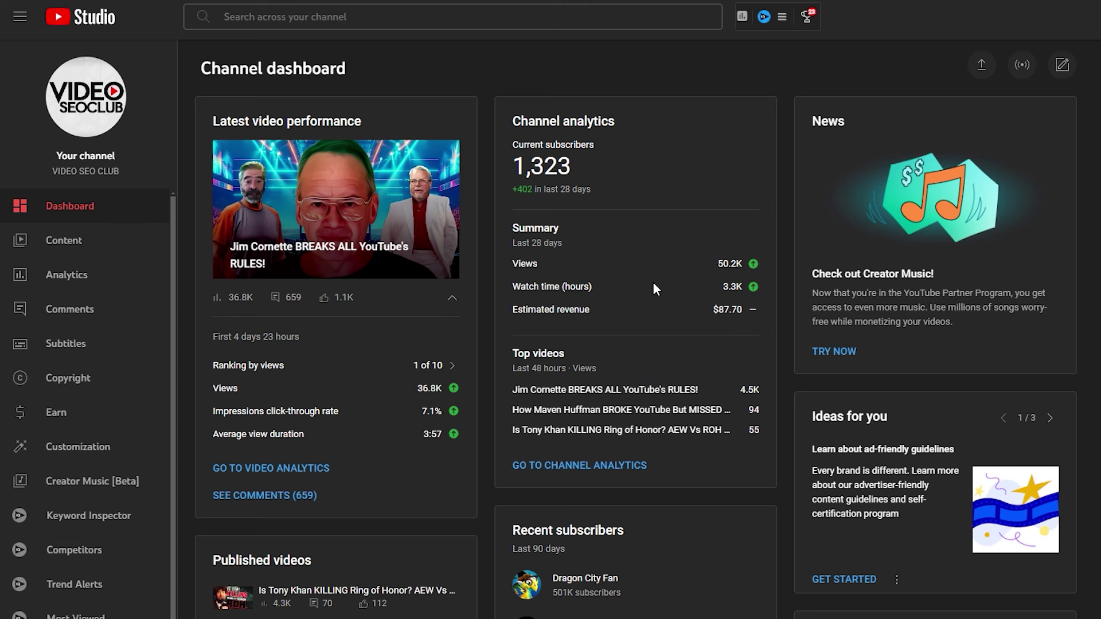
Check the Cornette video's latest performance stats on the channel dashboard.
mouse_move(434, 394)
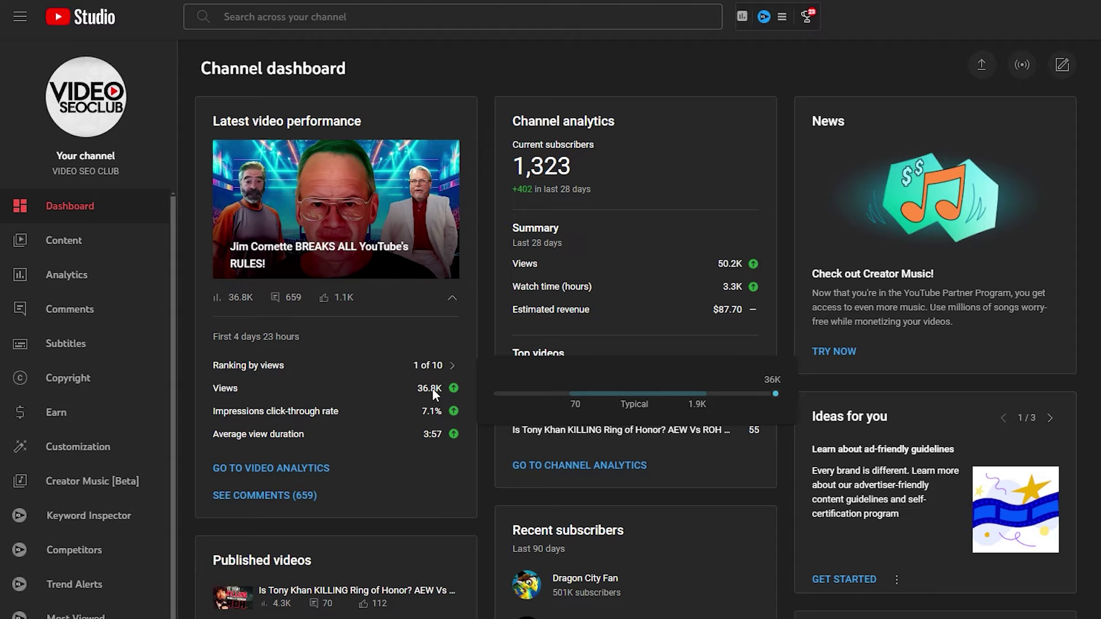
mouse_move(438, 366)
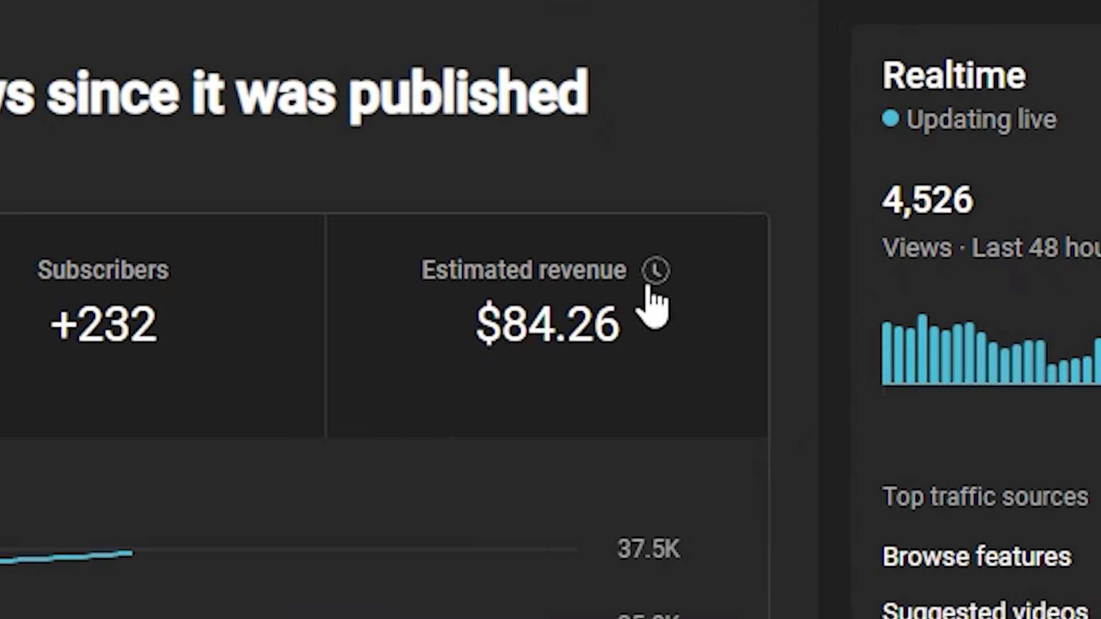
Chart the Cornette video's overview by Watch time (hours) instead of views.
mouse_move(788, 233)
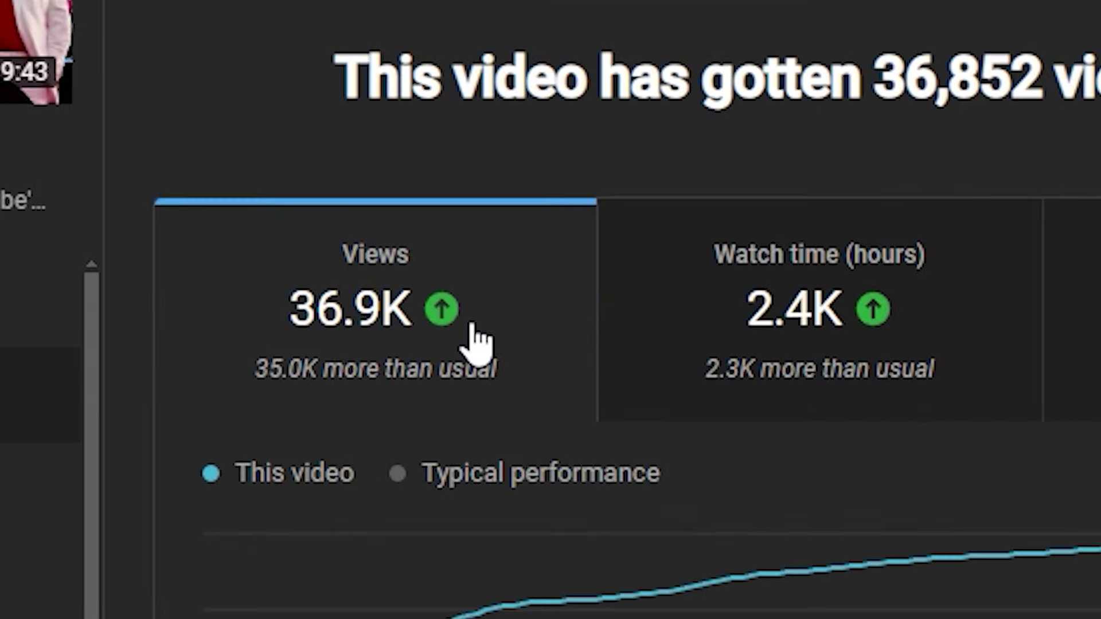
click(740, 321)
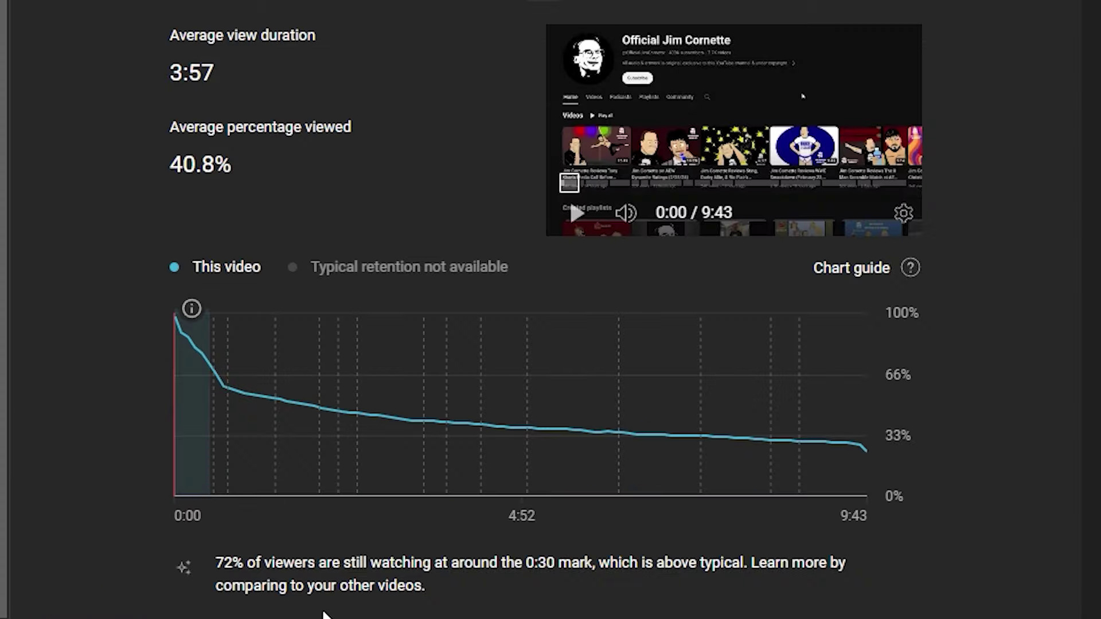
scroll(323, 617, up, 15)
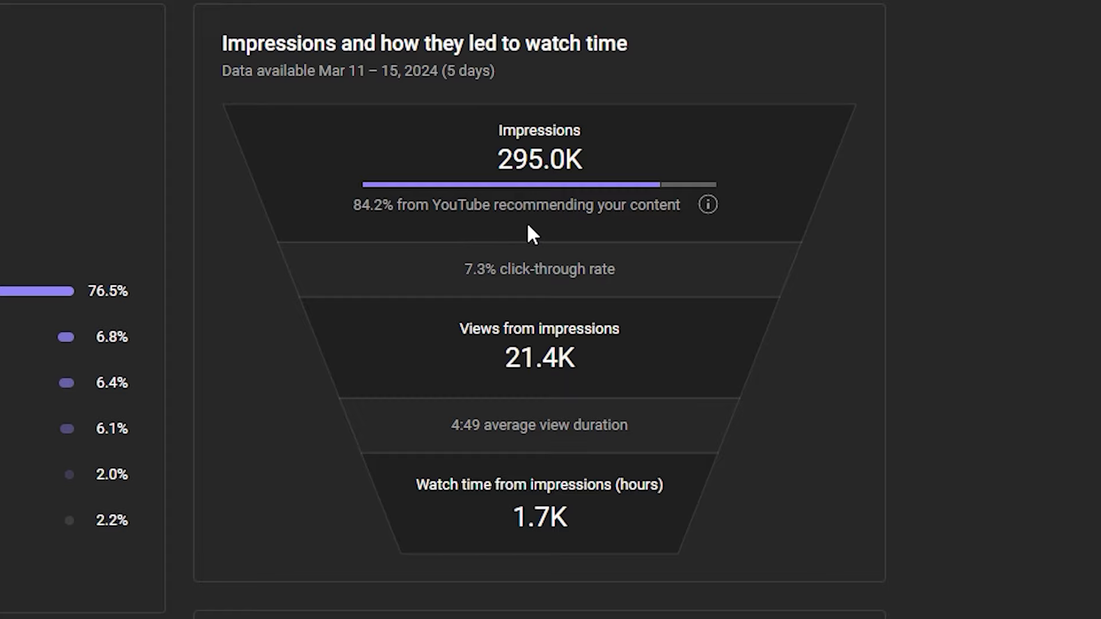
Check the Reach tab's impressions funnel and YouTube search terms, led by 'jim cornette' at 39.2%.
mouse_move(489, 280)
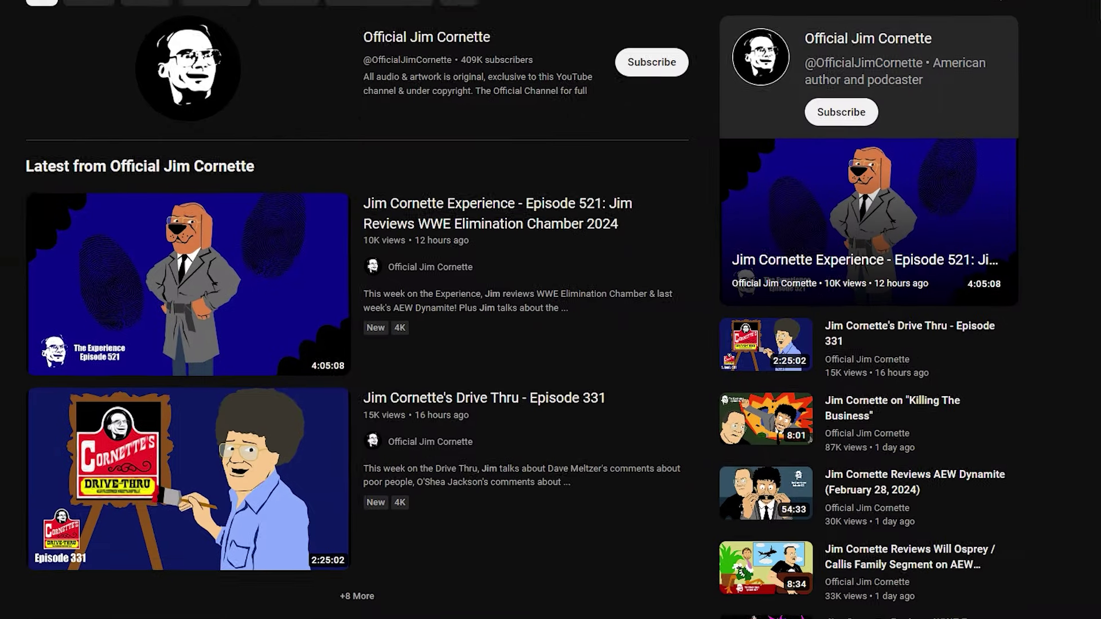
Show the Audience tab and its Top geographies card, with the United States at 63.9%.
scroll(551, 309, down, 10)
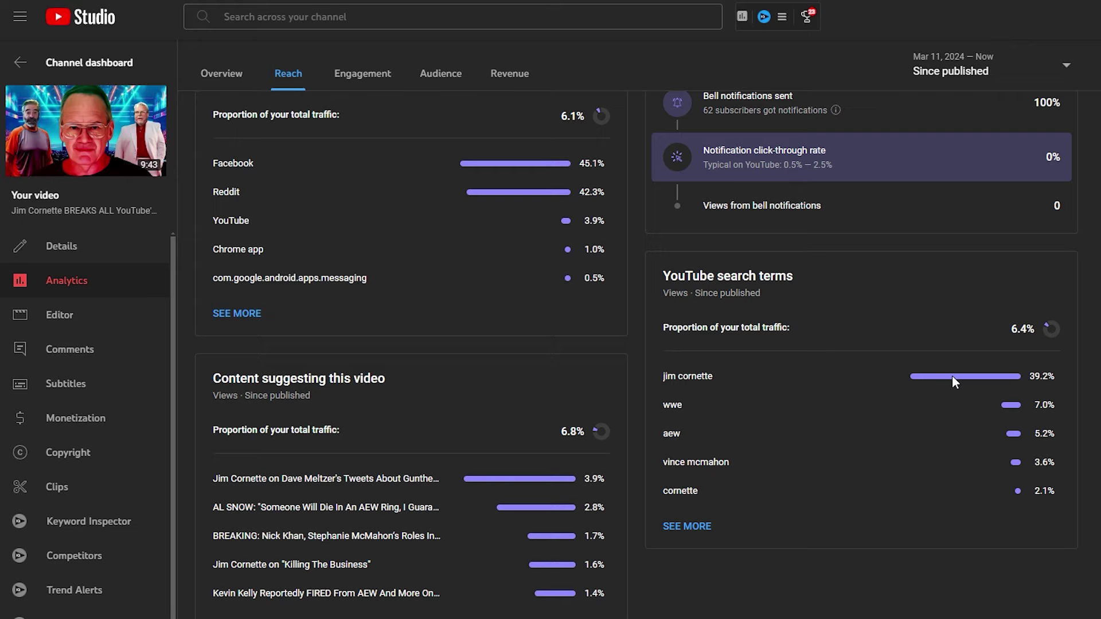
click(440, 73)
scroll(505, 149, down, 1)
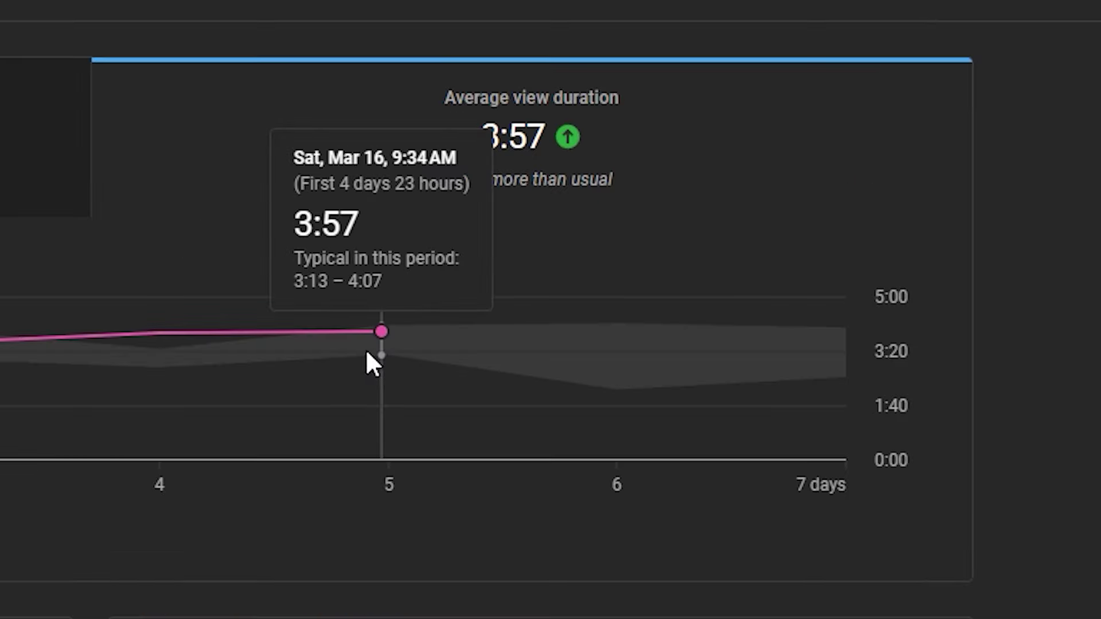
mouse_move(103, 363)
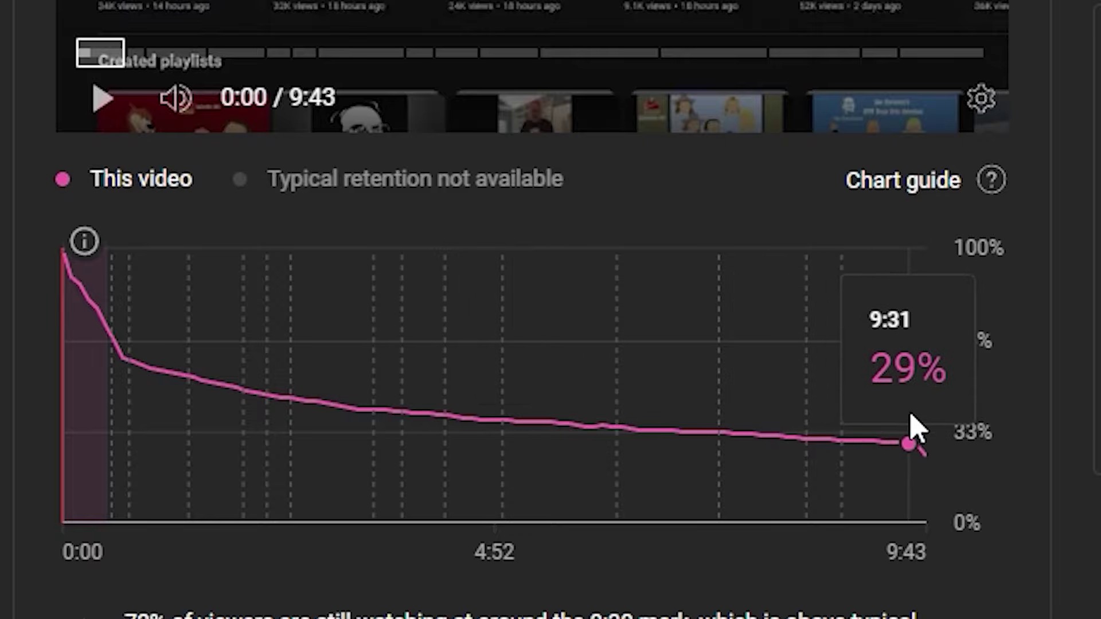
scroll(909, 401, up, 2)
scroll(904, 373, up, 5)
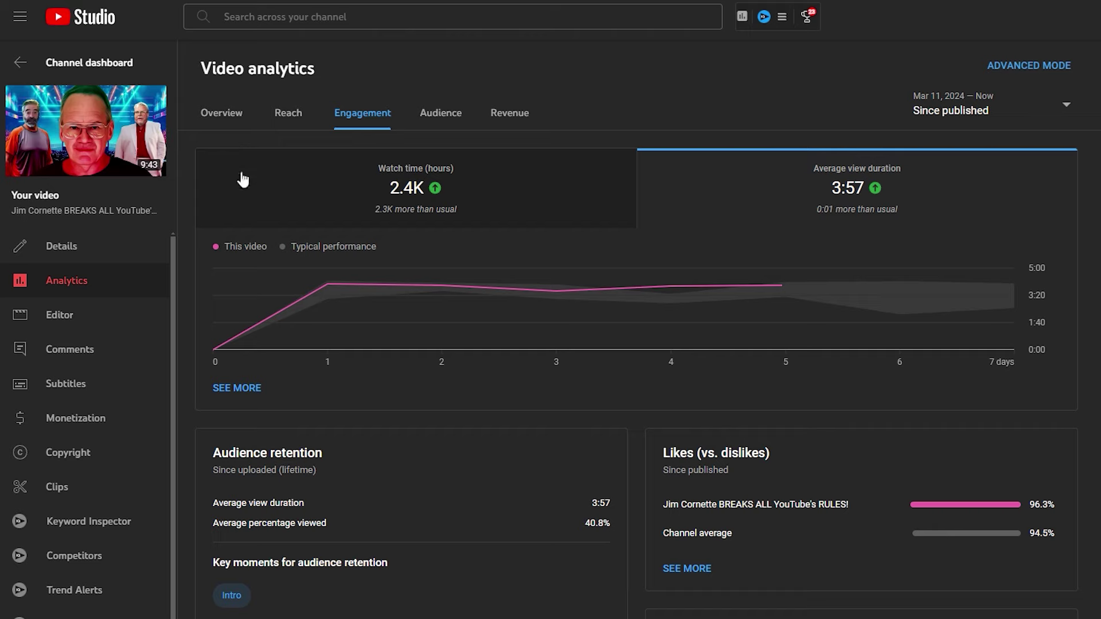
Go to the Cornette video's comments and scroll down through them.
click(132, 359)
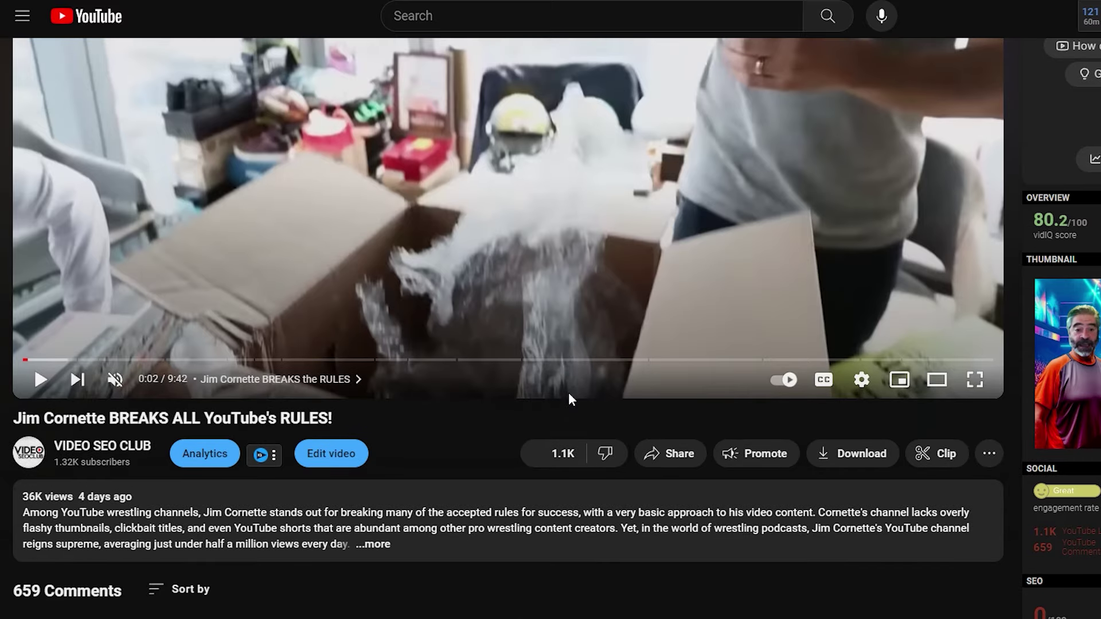
scroll(569, 393, down, 2)
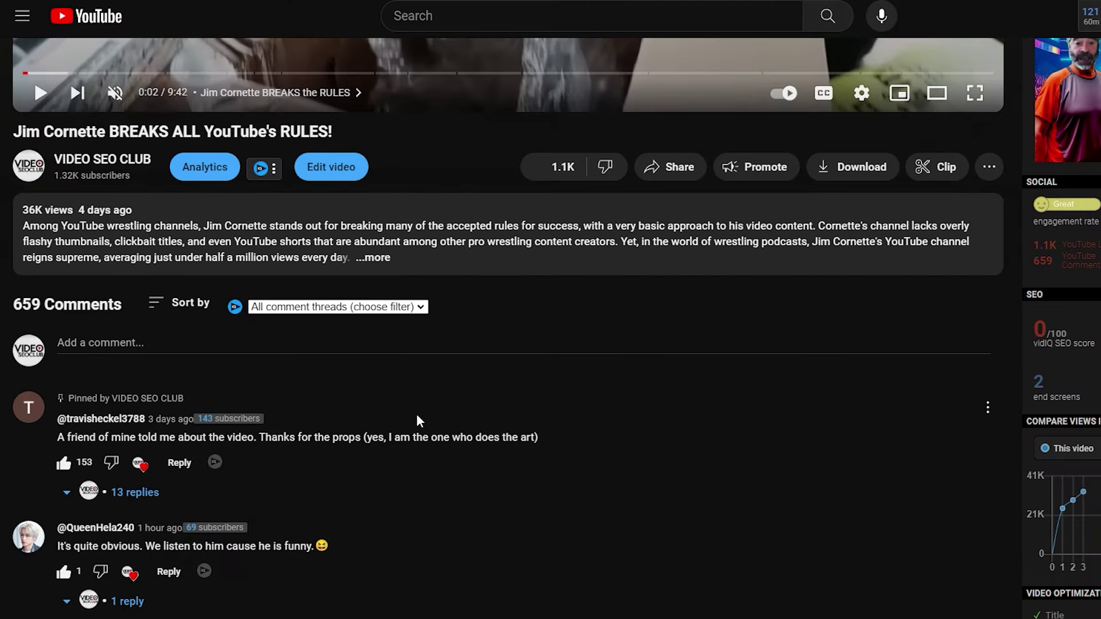
scroll(416, 414, down, 2)
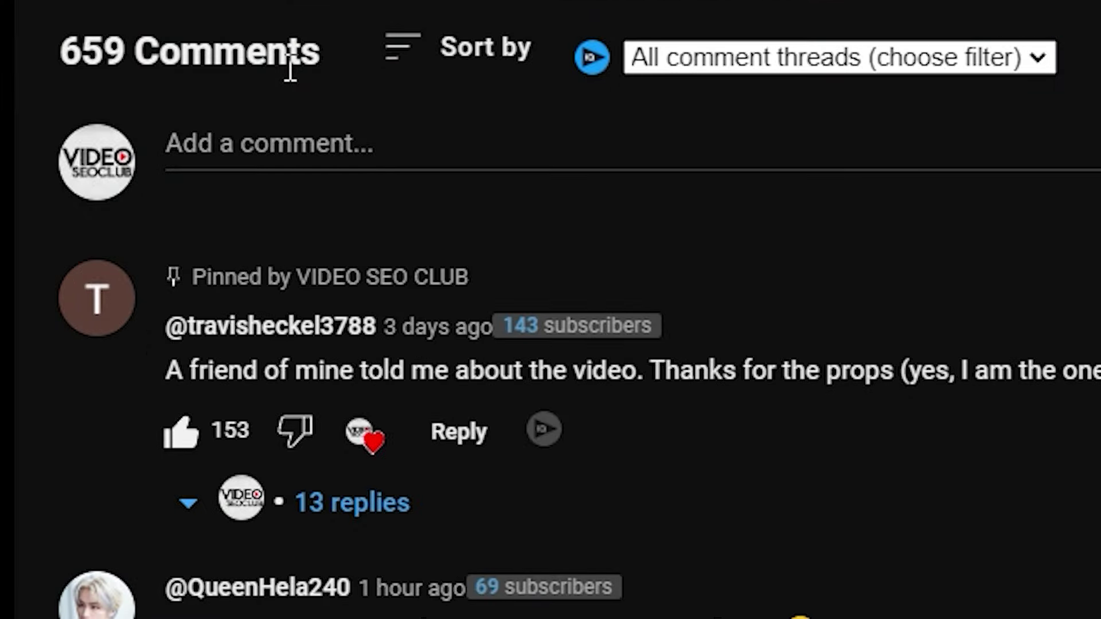
scroll(112, 241, down, 2)
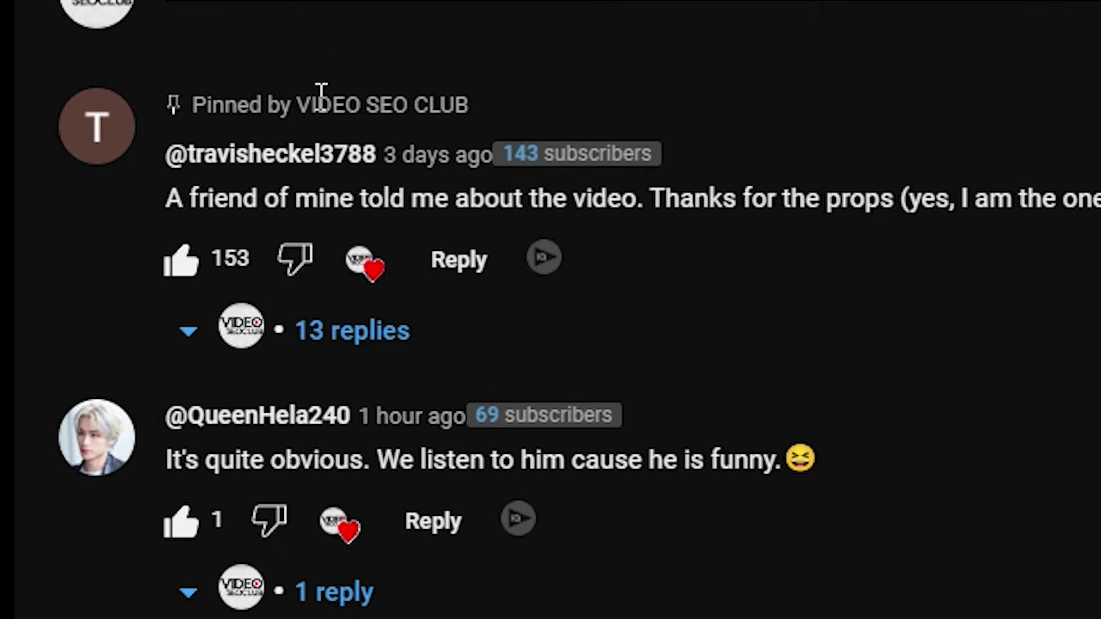
scroll(584, 349, down, 3)
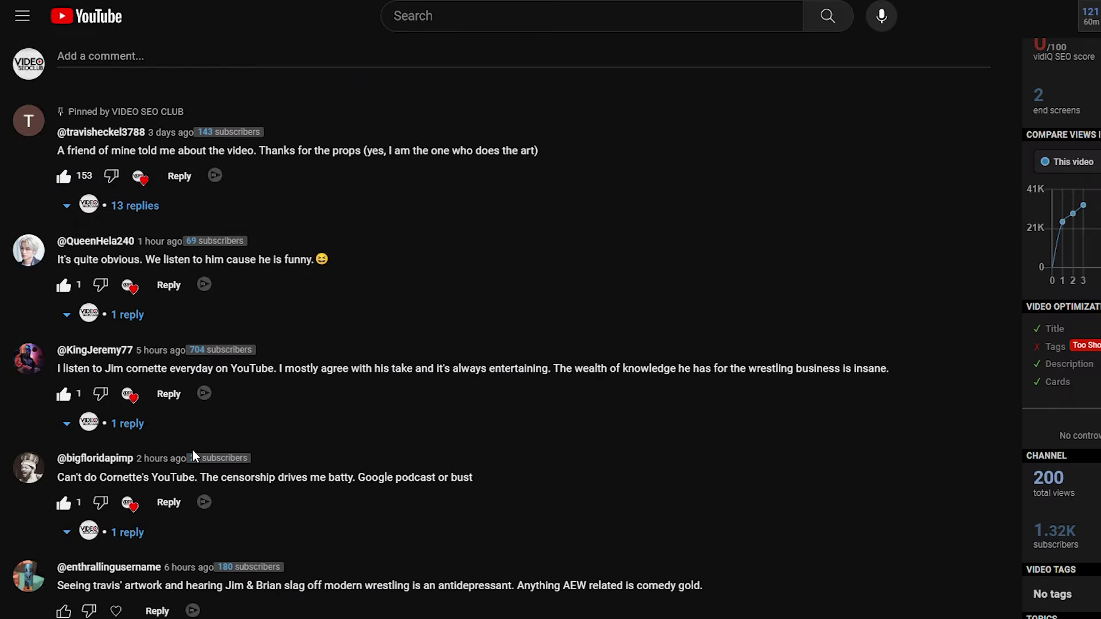
scroll(483, 617, down, 10)
scroll(187, 450, down, 14)
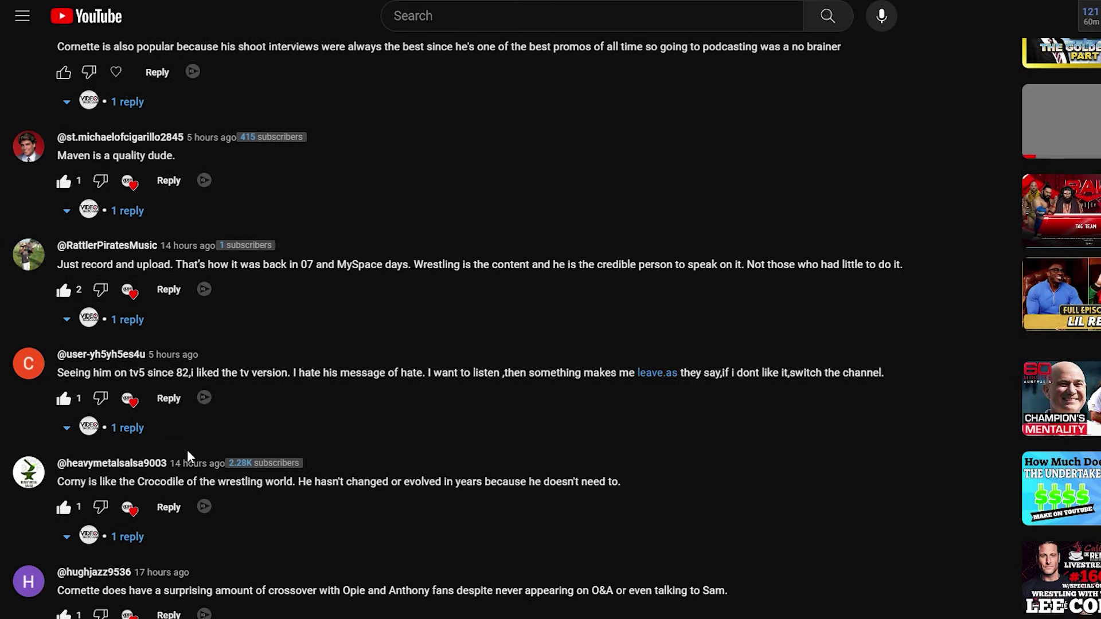
scroll(188, 450, down, 9)
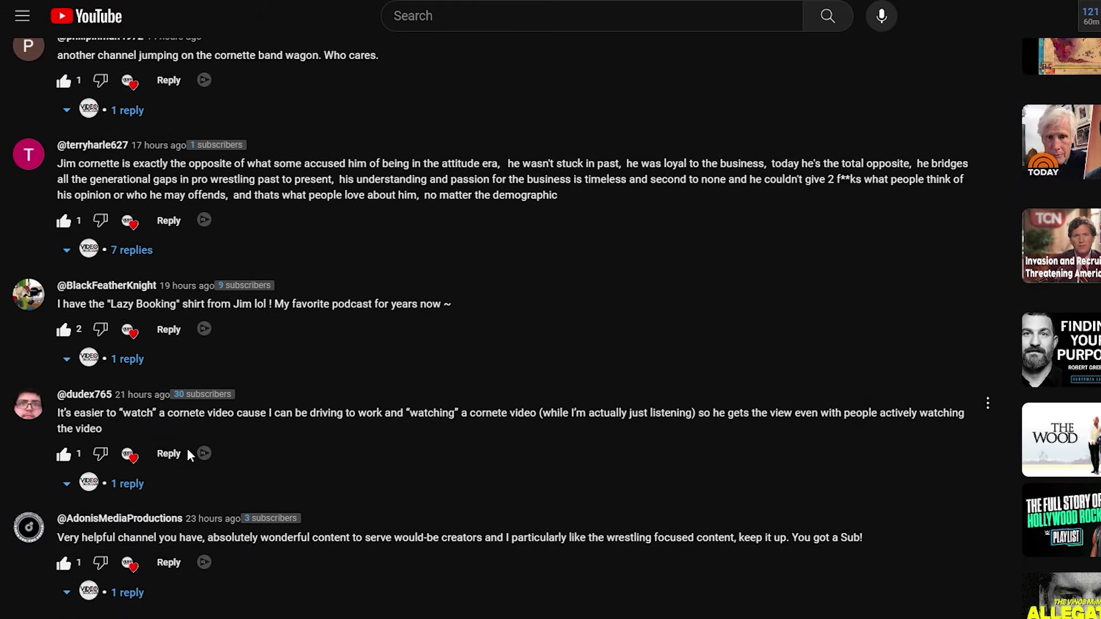
scroll(189, 453, down, 13)
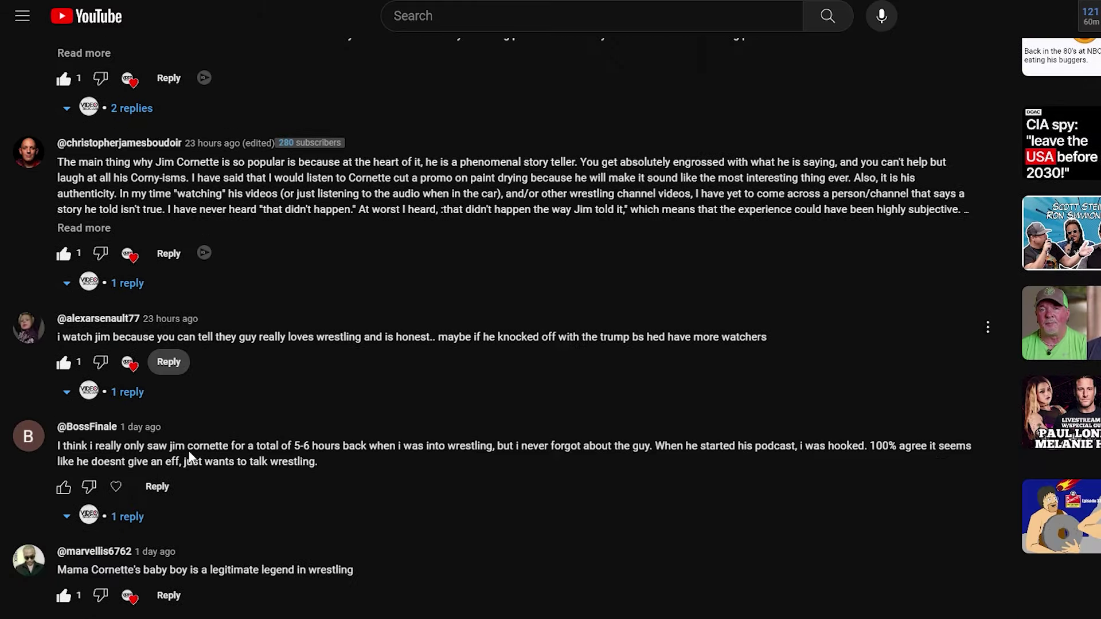
scroll(189, 459, down, 10)
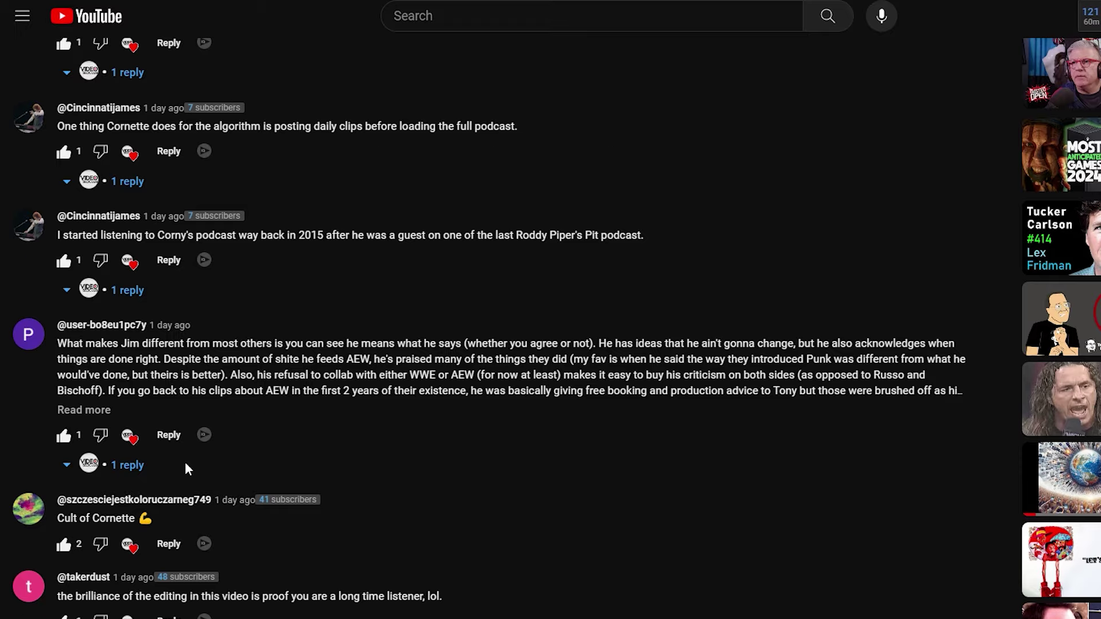
scroll(144, 356, down, 2)
scroll(144, 379, down, 10)
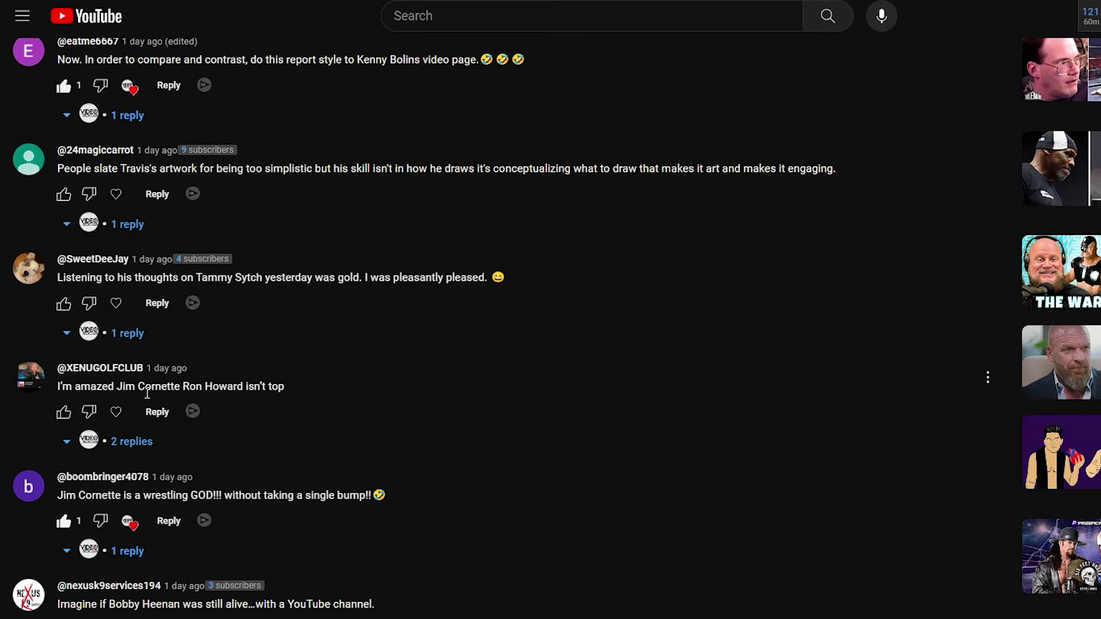
scroll(141, 429, down, 4)
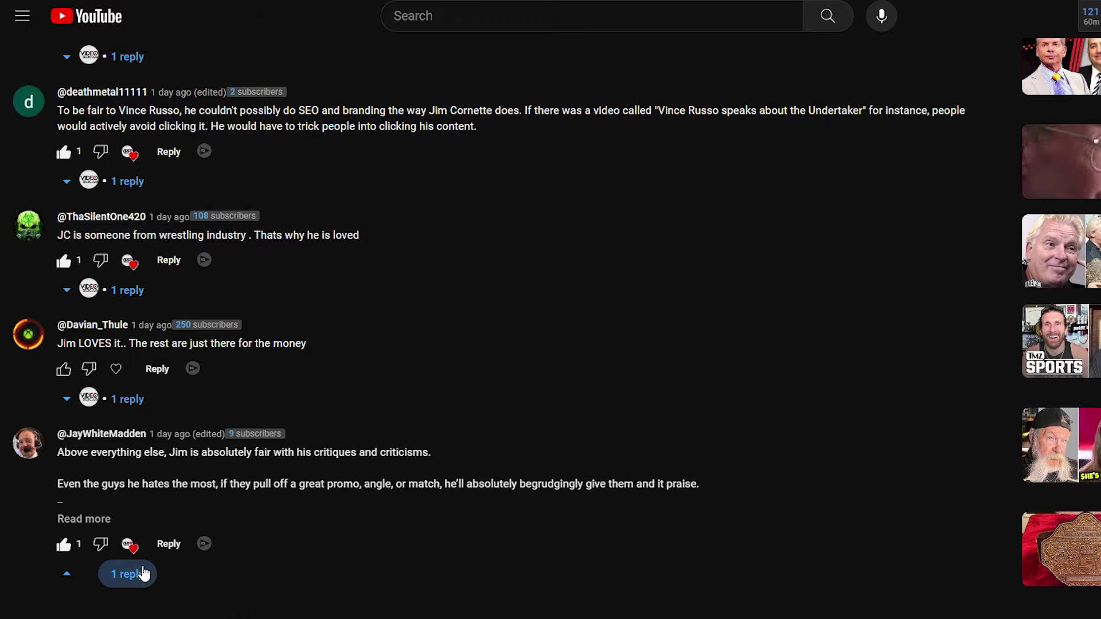
Expand the replies on the critiques-and-criticisms and who-won-the-pony comments.
click(140, 573)
scroll(191, 487, down, 3)
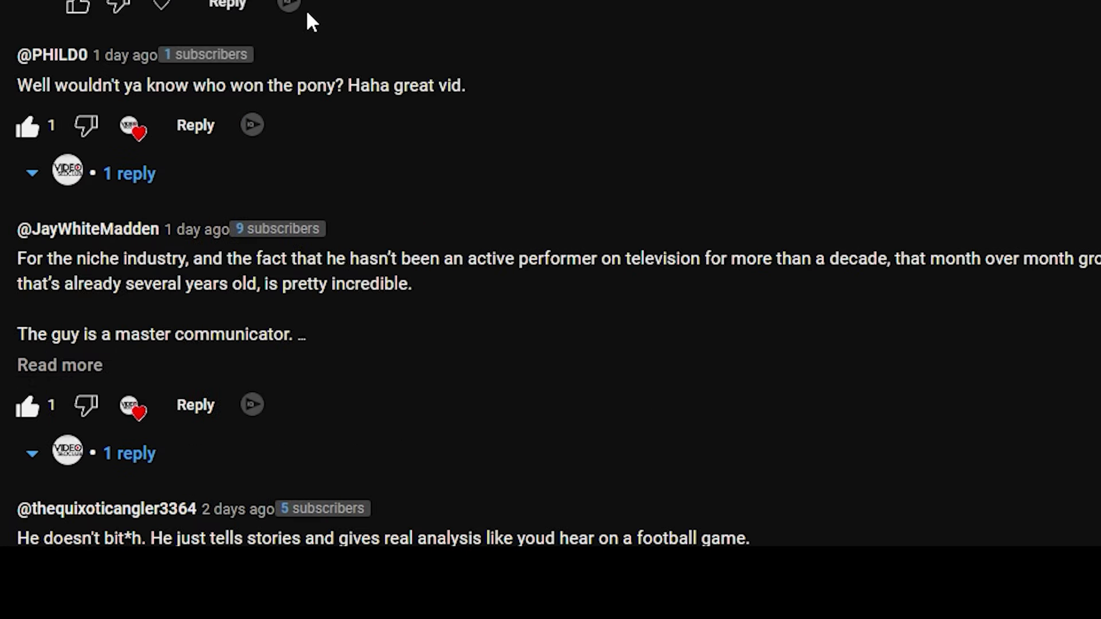
click(129, 174)
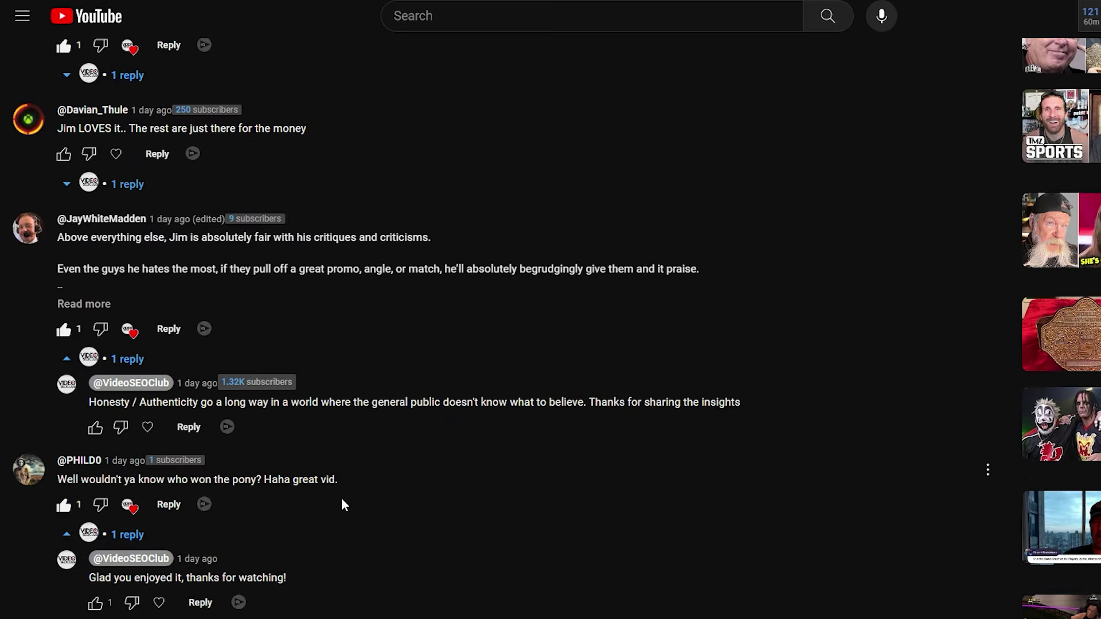
scroll(358, 504, up, 20)
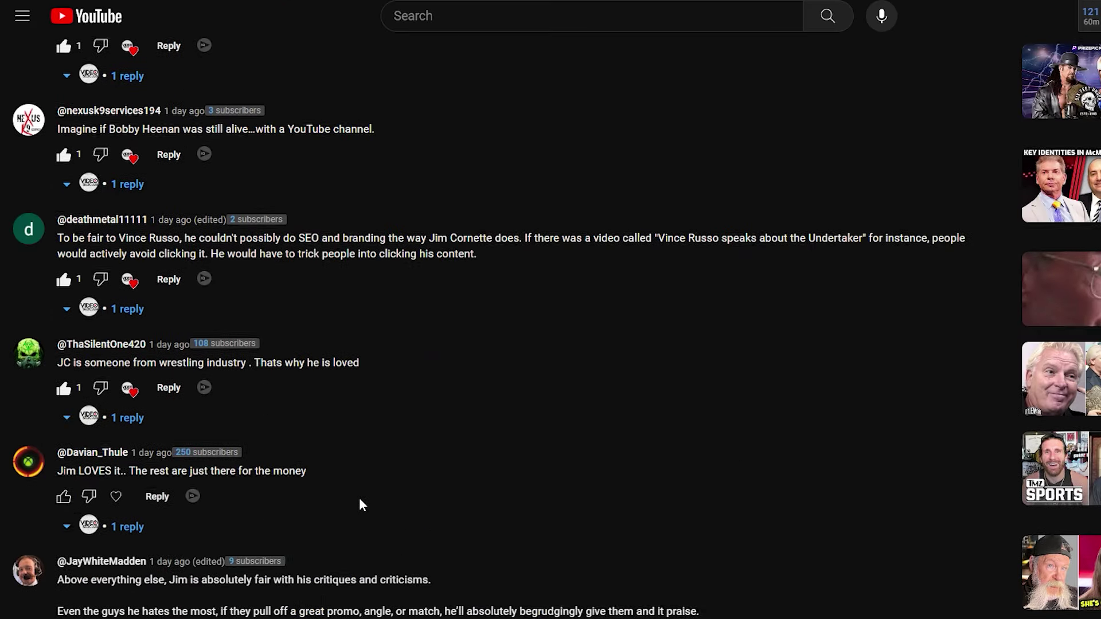
scroll(360, 501, up, 20)
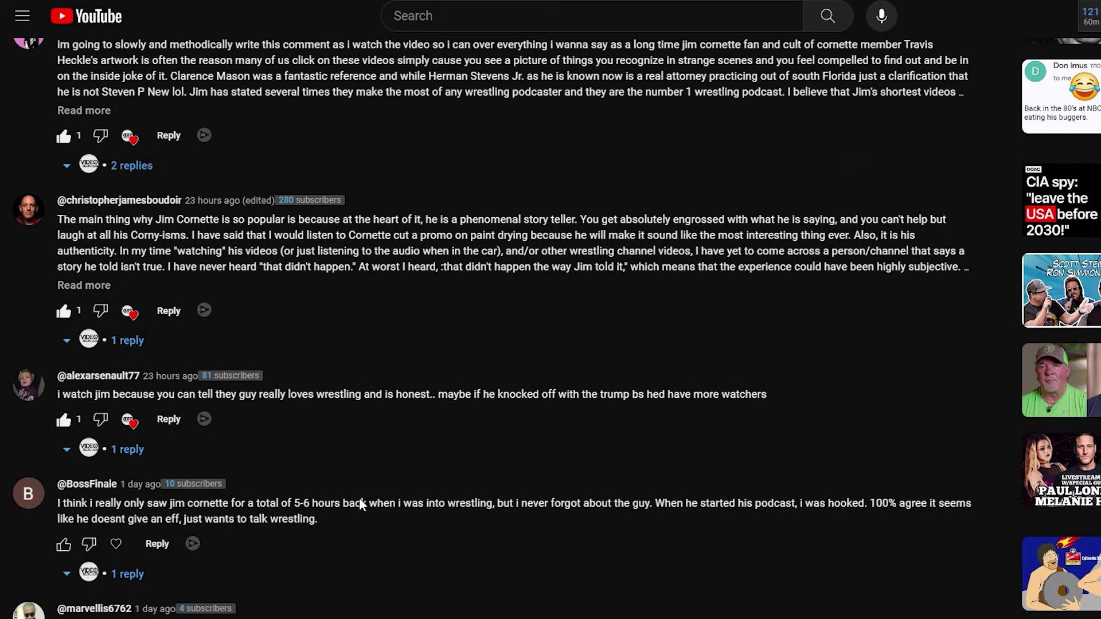
scroll(360, 504, up, 20)
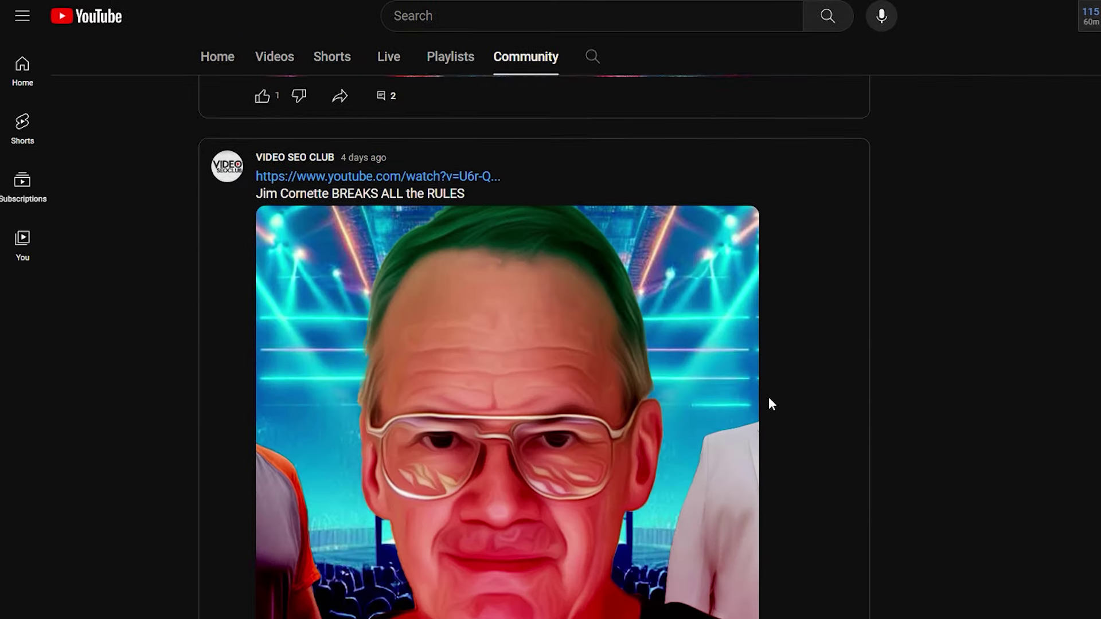
scroll(770, 404, down, 1)
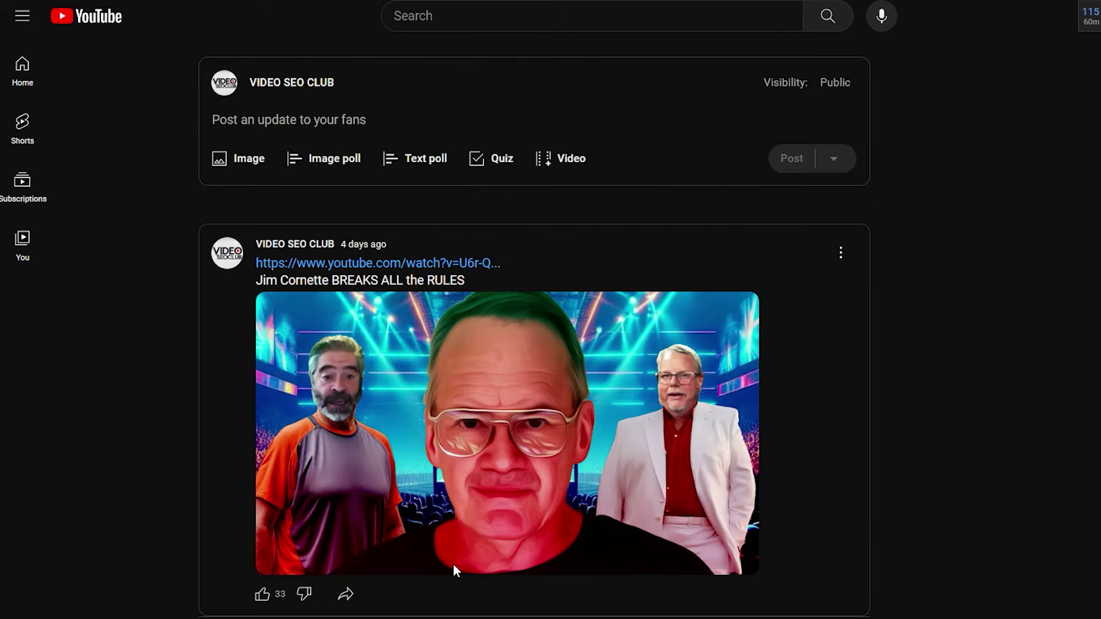
scroll(459, 559, down, 1)
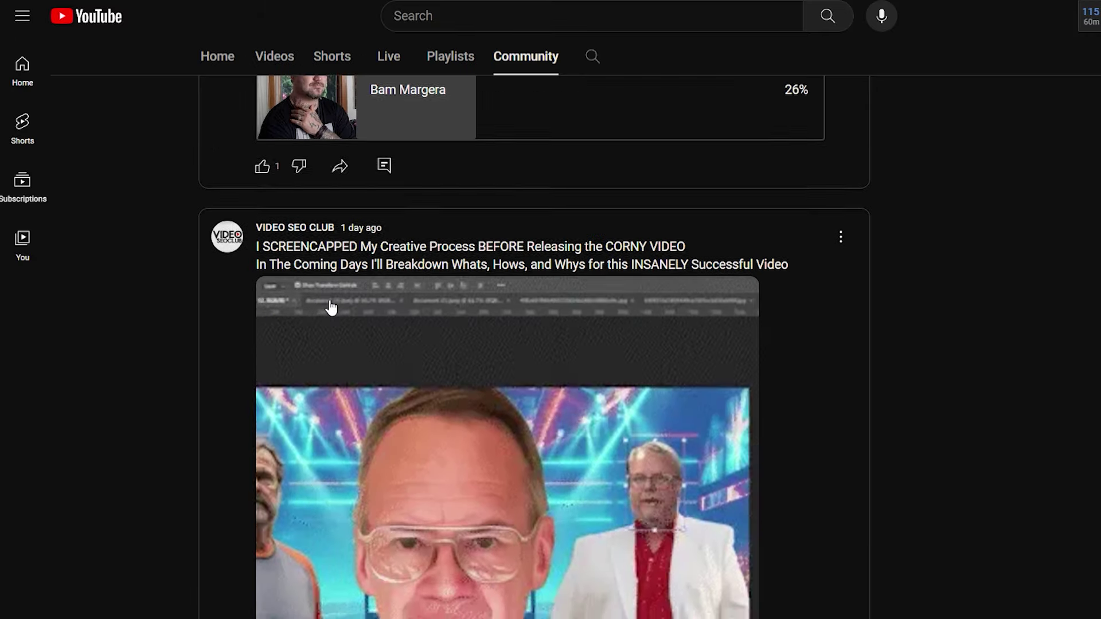
scroll(329, 304, down, 10)
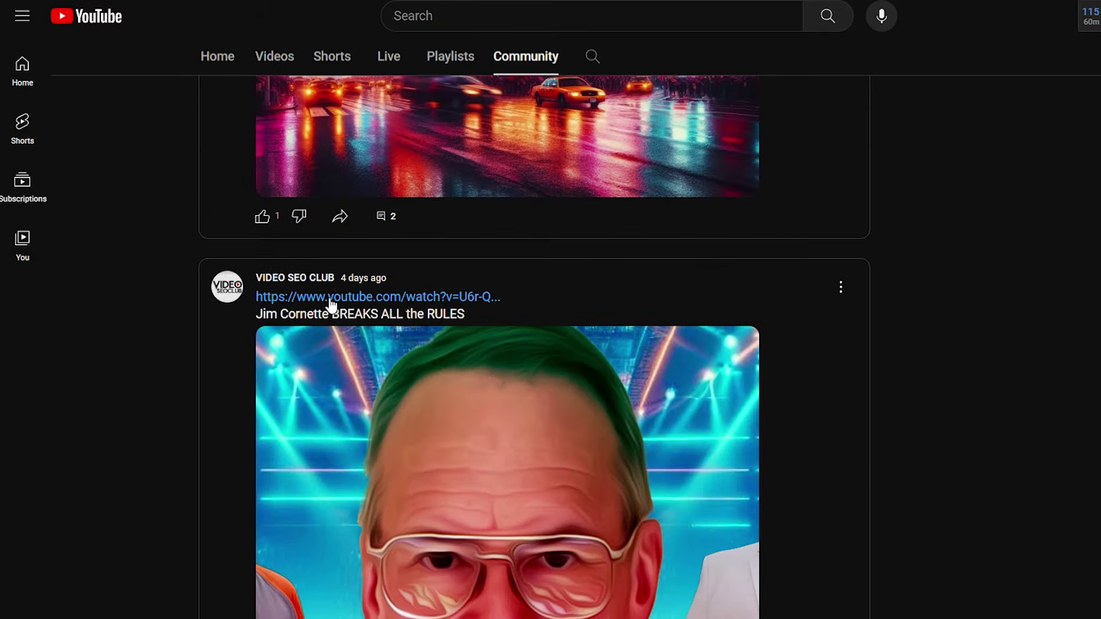
scroll(485, 331, down, 3)
scroll(487, 330, up, 1)
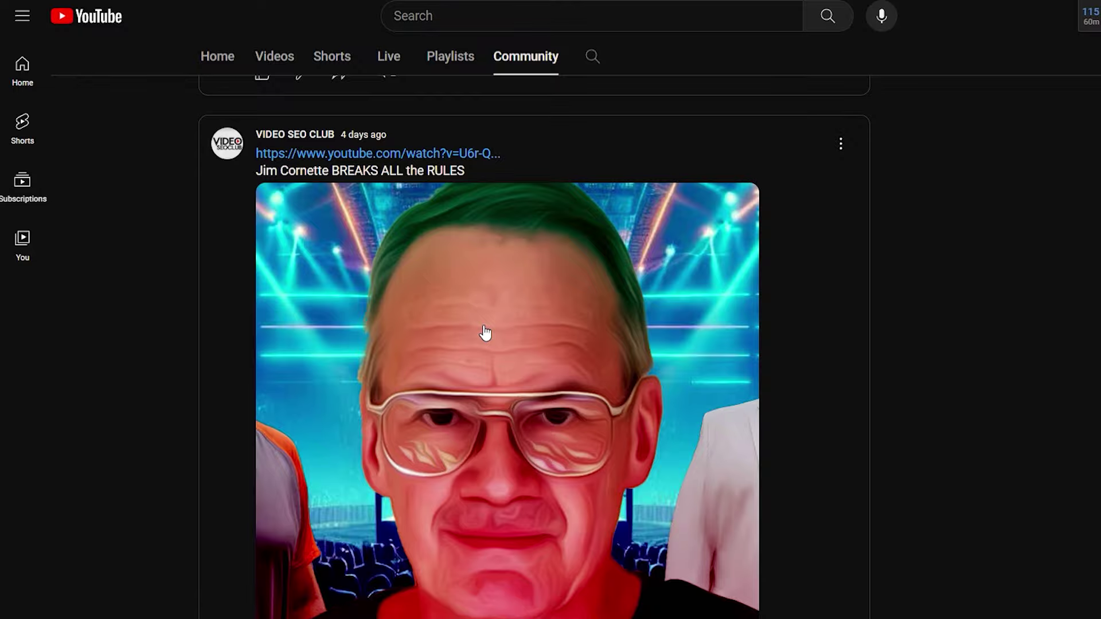
scroll(485, 333, down, 18)
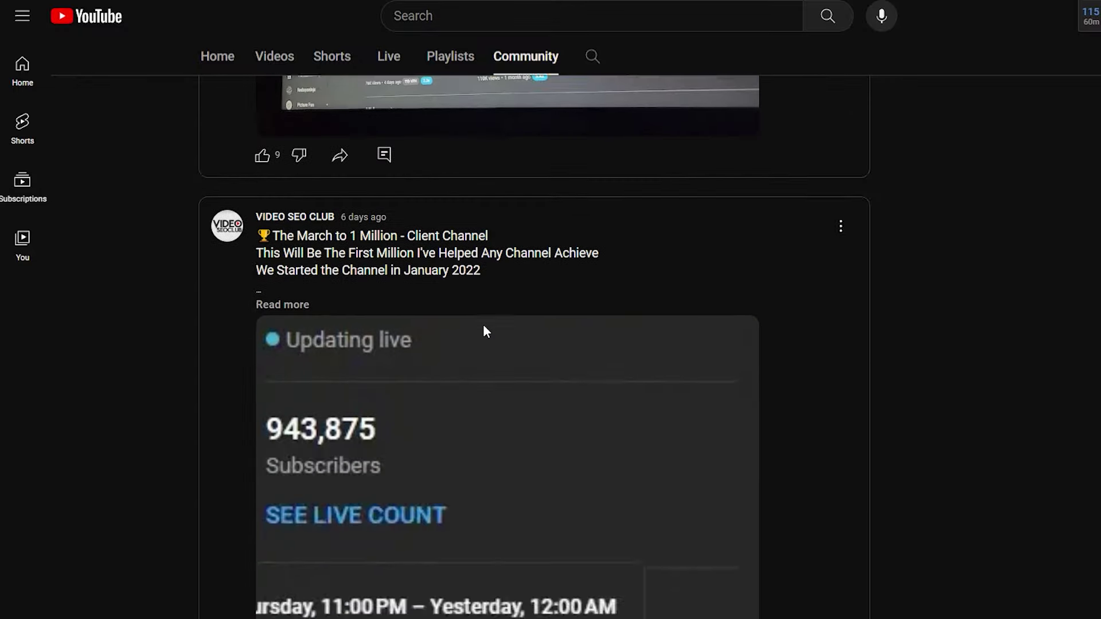
scroll(484, 332, down, 5)
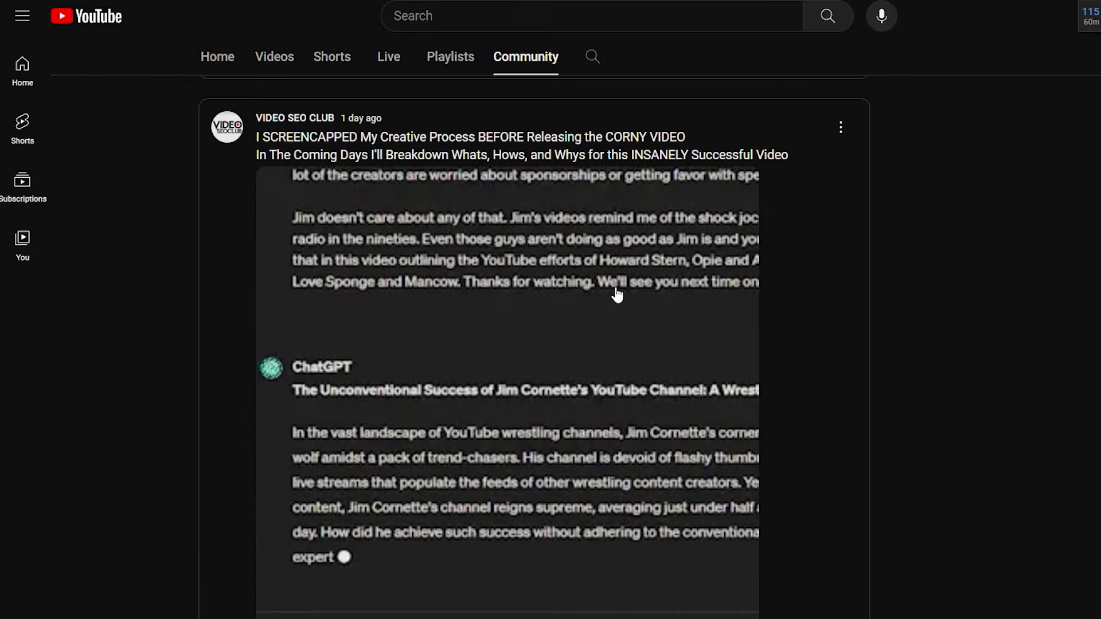